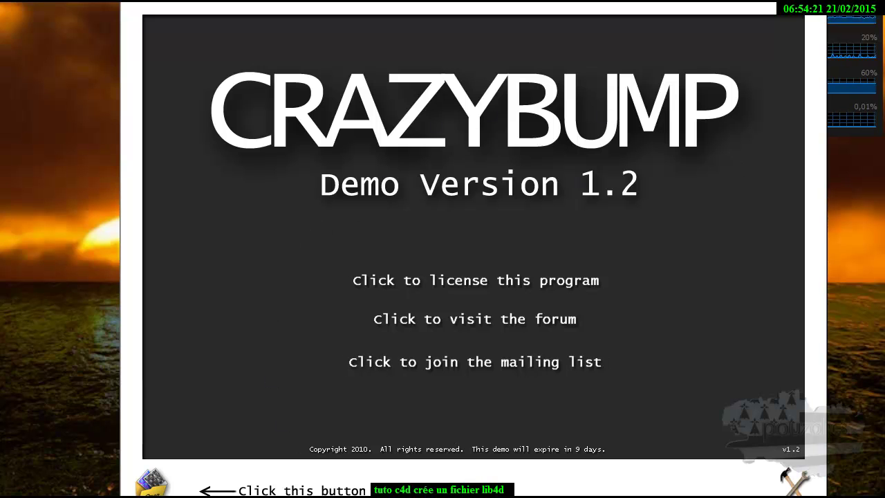
- Switch to Cinema 4D and show its Médiathèque in an enlarged panel
{"action": "left_click", "coordinate": [213, 496]}
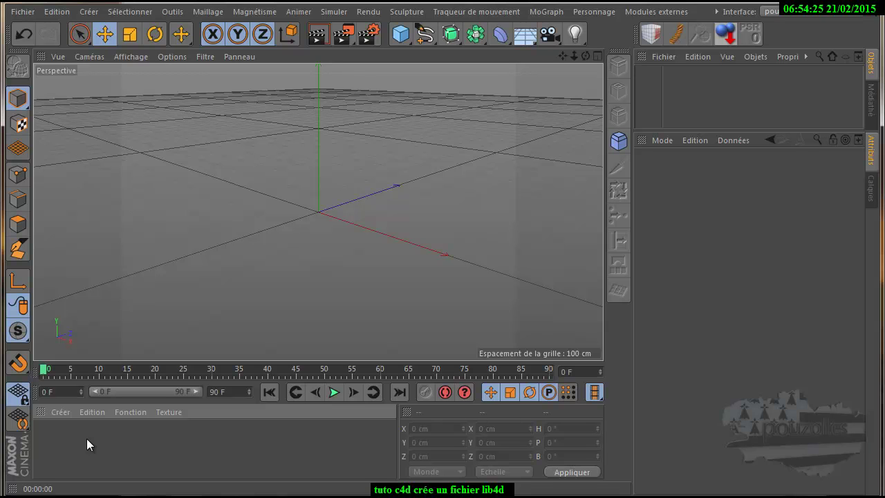
{"action": "left_click", "coordinate": [870, 84]}
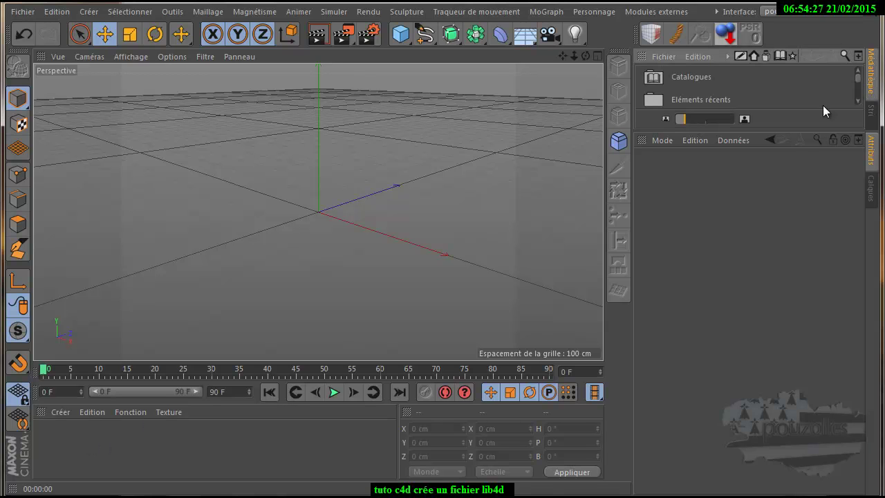
{"action": "left_click_drag", "start_coordinate": [790, 130], "coordinate": [790, 349]}
- Browse the preset libraries to the briques folder of mineral_by pouzolles and select its tex folder
{"action": "double_click", "coordinate": [700, 167]}
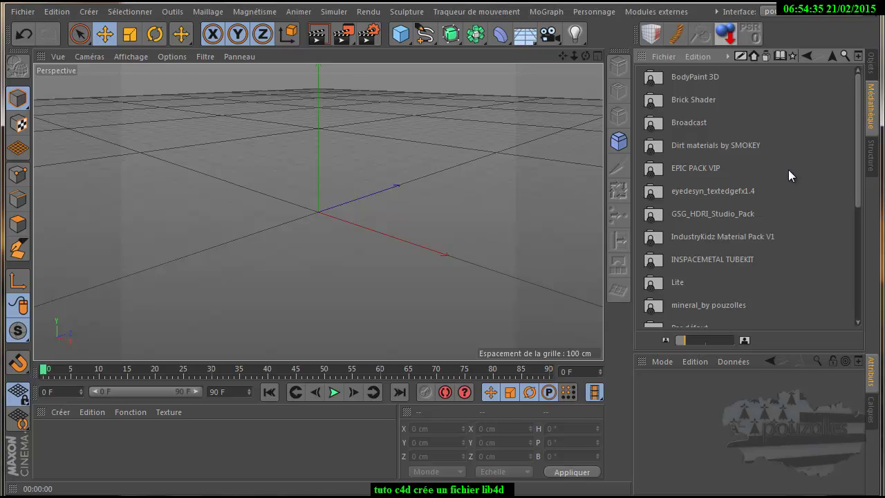
{"action": "left_click", "coordinate": [682, 311]}
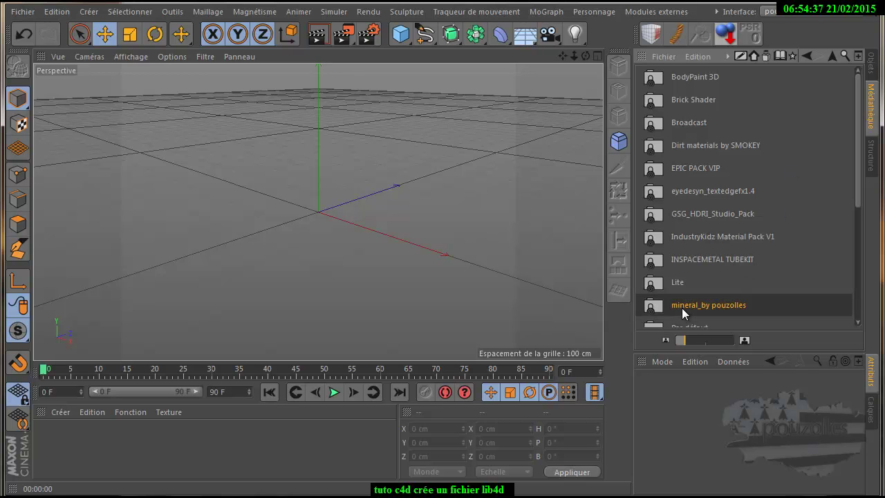
{"action": "double_click", "coordinate": [682, 307]}
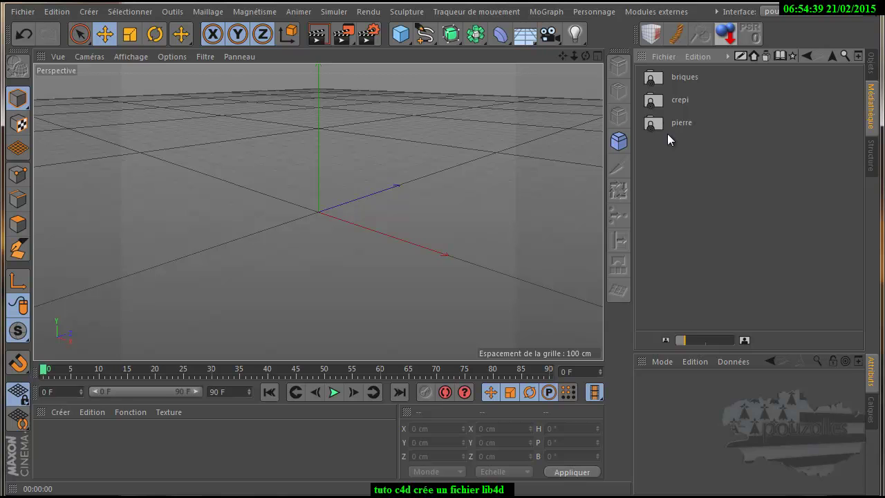
{"action": "double_click", "coordinate": [653, 78]}
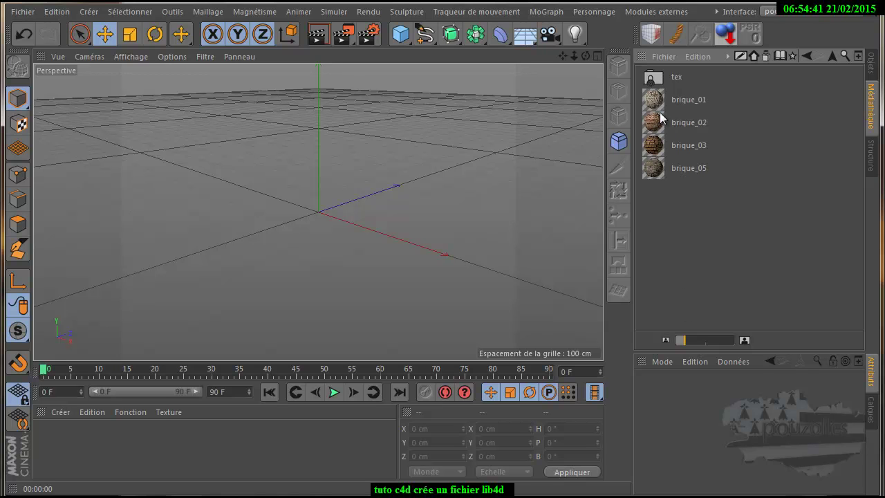
{"action": "left_click", "coordinate": [661, 77]}
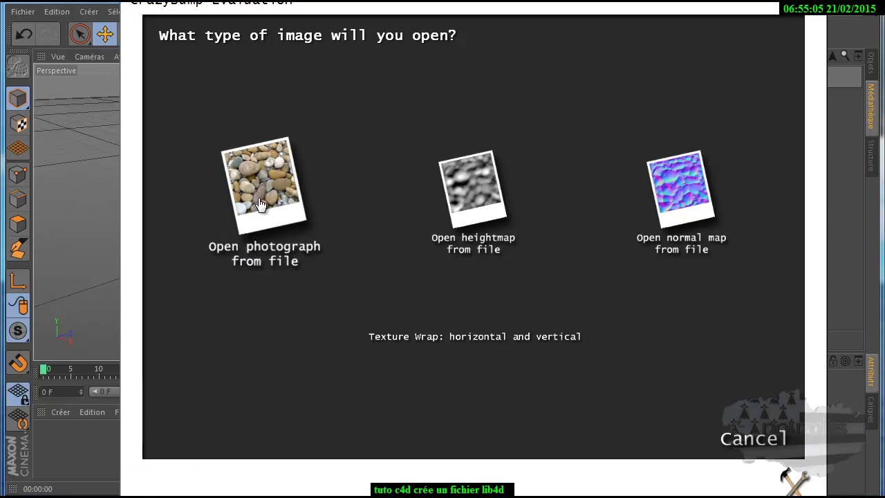
- Switch to CrazyBump, start opening a photograph, and delete texture de bois_COLOR and texture de bois_DISP from the texture folder
{"action": "left_click", "coordinate": [281, 191]}
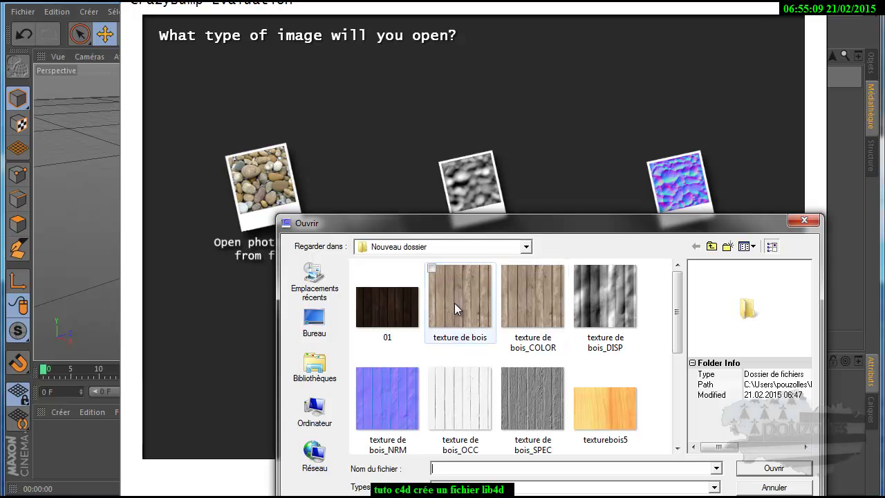
{"action": "left_click", "coordinate": [533, 313]}
{"action": "key", "text": "Delete"}
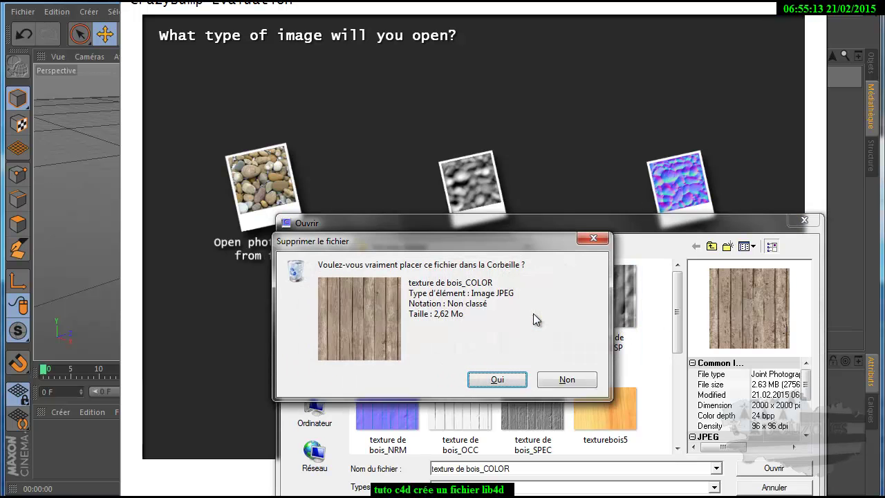
{"action": "key", "text": "Return"}
{"action": "key", "text": "Delete"}
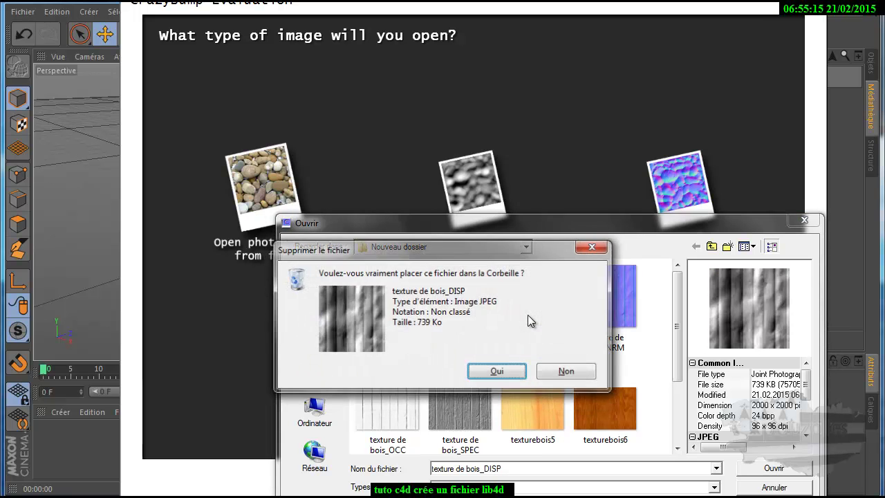
{"action": "key", "text": "Return"}
- Delete the remaining generated maps texture de bois_NRM, texture de bois_OCC and texture de bois_SPEC from the folder
{"action": "key", "text": "Delete"}
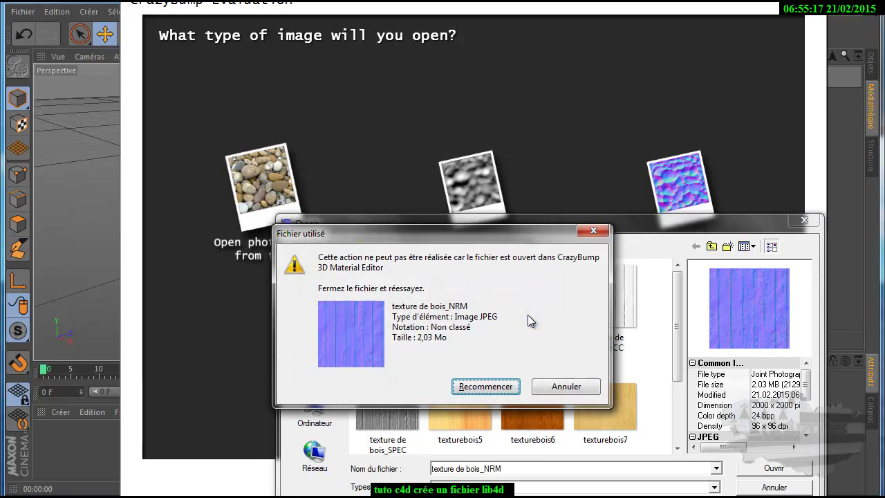
{"action": "left_click", "coordinate": [509, 387]}
{"action": "left_click", "coordinate": [542, 315]}
{"action": "key", "text": "Delete"}
{"action": "key", "text": "Return"}
{"action": "left_click", "coordinate": [543, 315]}
{"action": "key", "text": "Delete"}
{"action": "key", "text": "Return"}
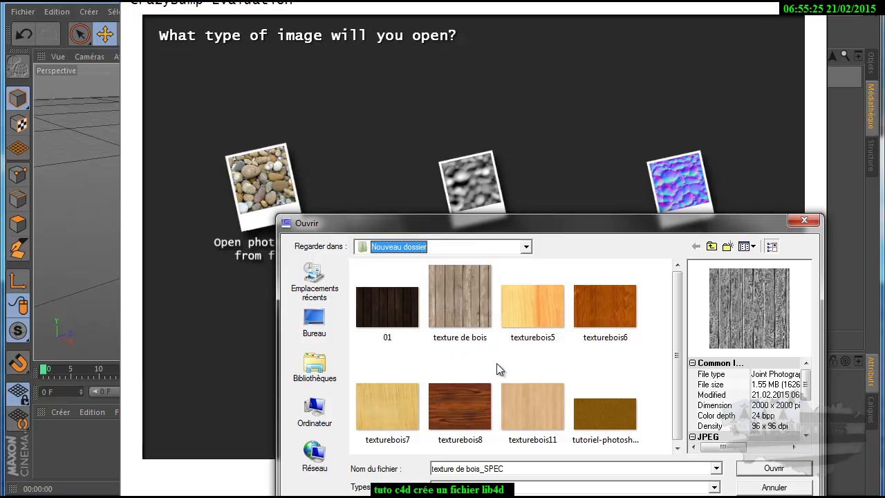
- Open the dark wood photograph 01 and choose the first of the two proposed shapes
{"action": "double_click", "coordinate": [394, 310]}
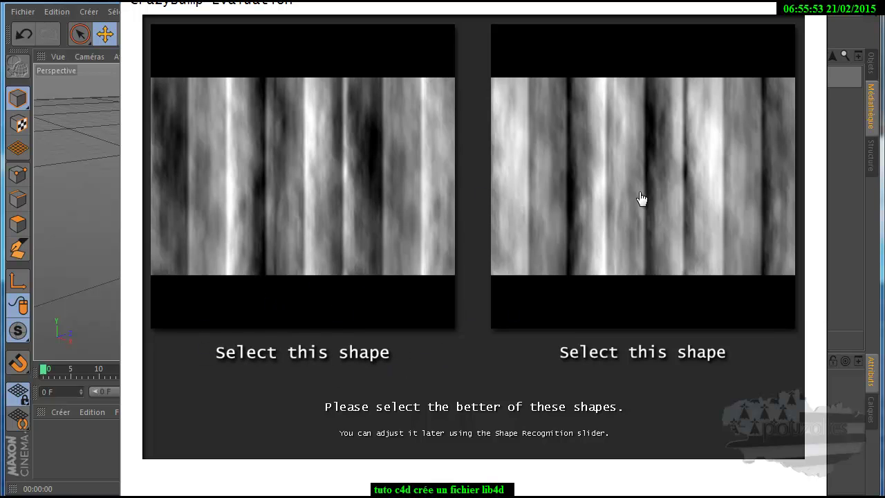
{"action": "left_click", "coordinate": [332, 210]}
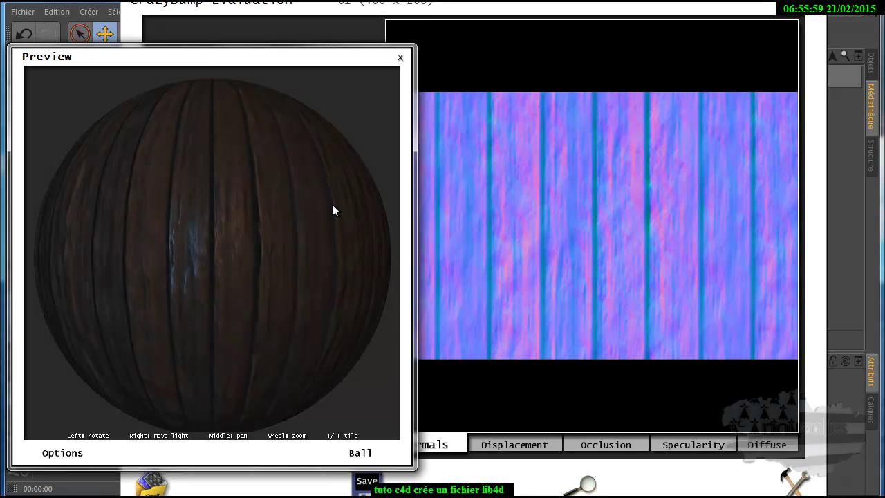
{"action": "scroll", "coordinate": [275, 283], "scroll_direction": "up", "scroll_amount": 5}
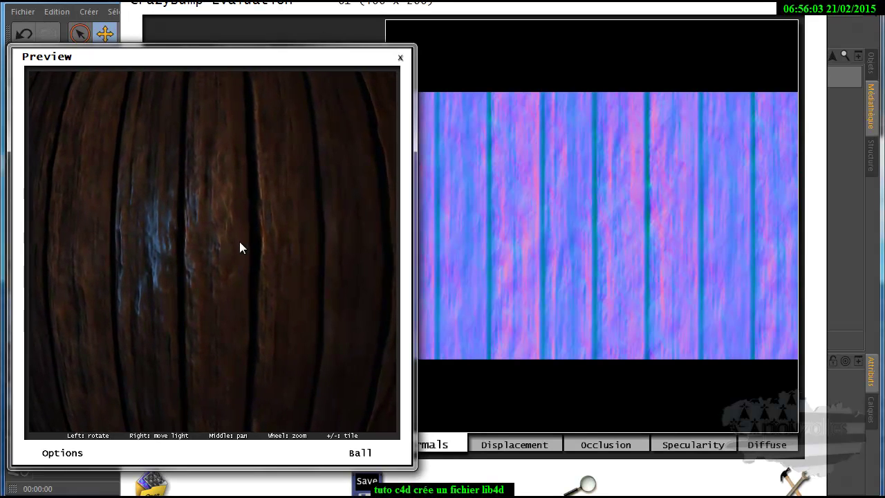
{"action": "scroll", "coordinate": [240, 243], "scroll_direction": "down", "scroll_amount": 5}
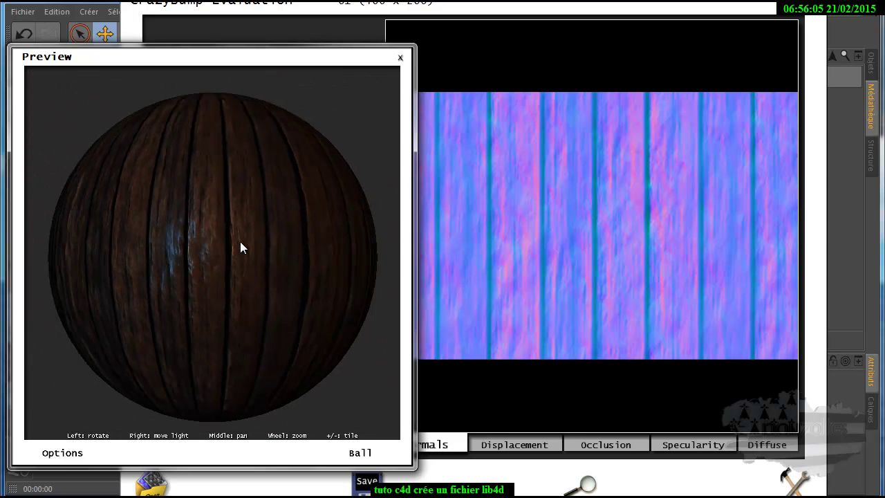
{"action": "scroll", "coordinate": [240, 242], "scroll_direction": "up", "scroll_amount": 5}
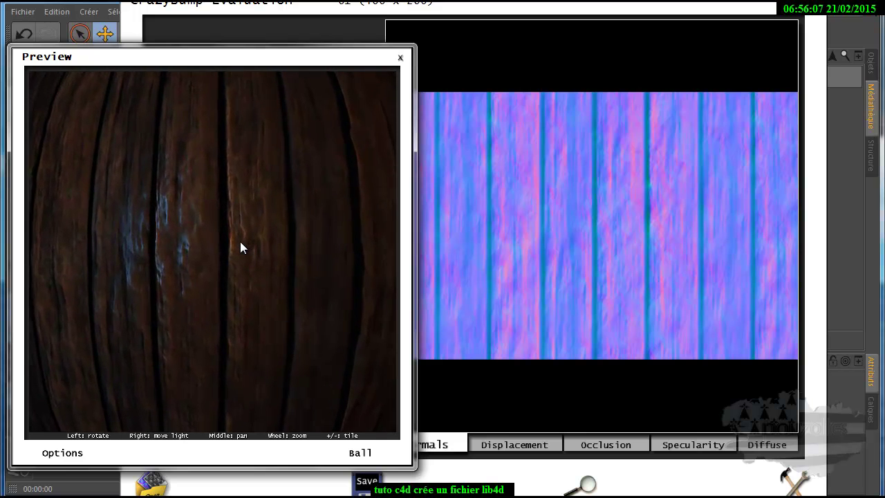
{"action": "scroll", "coordinate": [240, 241], "scroll_direction": "down", "scroll_amount": 5}
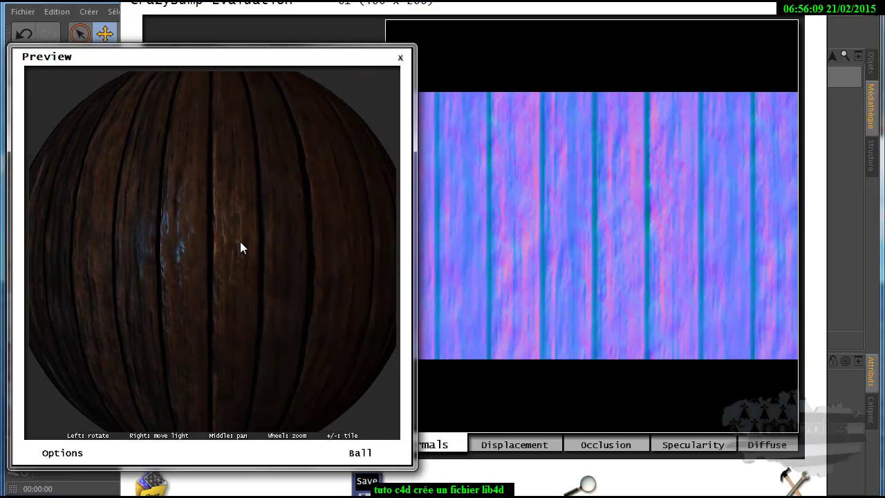
- Resize the Preview window by raising its upper and lower edges so the full list of preview shapes fits
{"action": "left_click", "coordinate": [358, 454]}
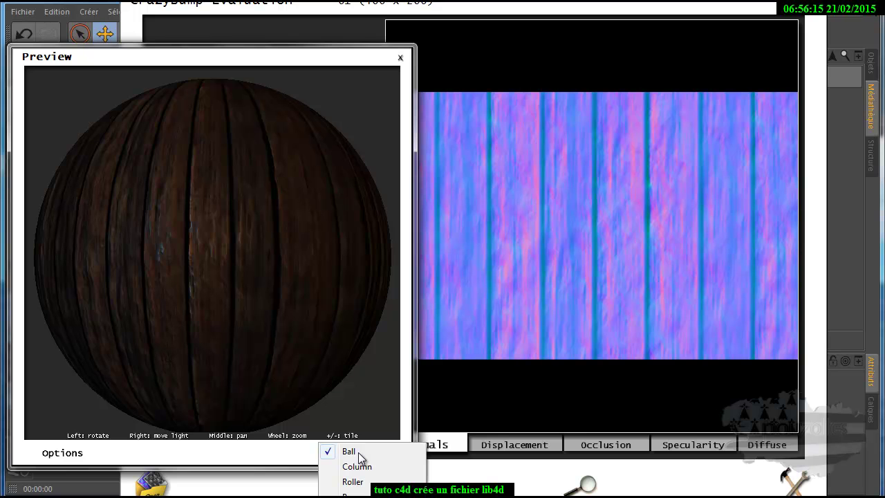
{"action": "left_click", "coordinate": [246, 59]}
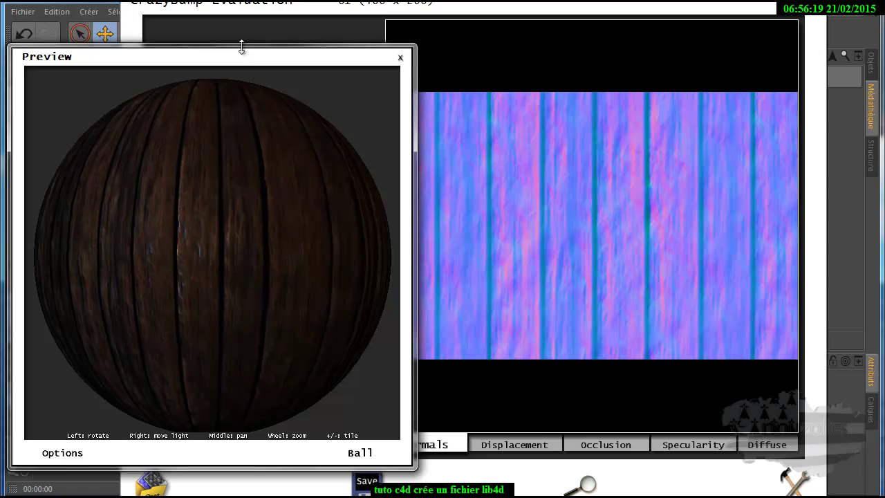
{"action": "left_click_drag", "start_coordinate": [244, 53], "coordinate": [246, 10]}
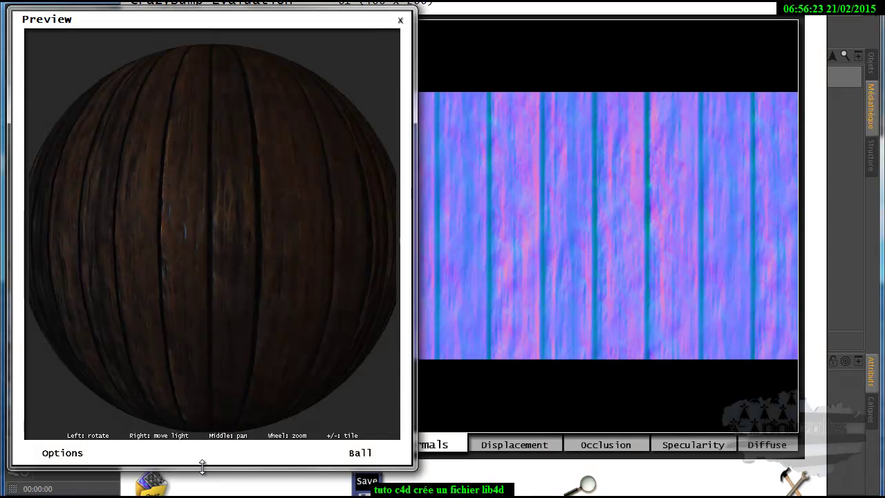
{"action": "left_click_drag", "start_coordinate": [205, 470], "coordinate": [205, 396]}
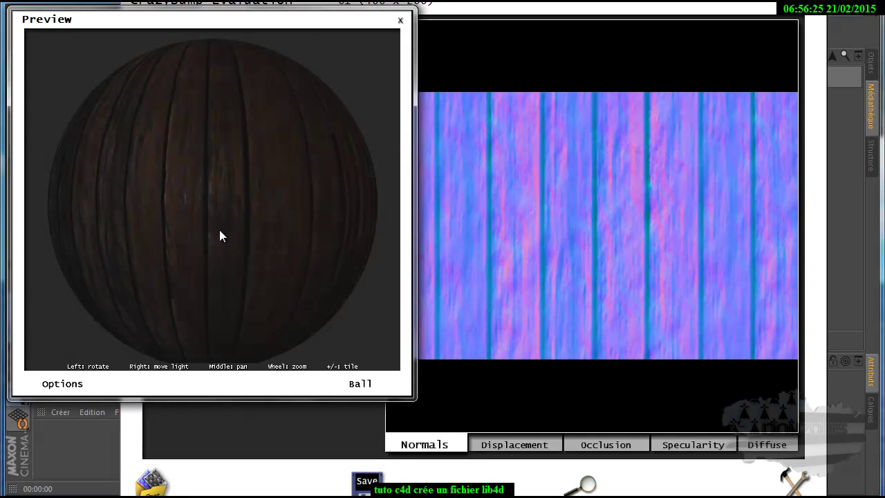
- Set the preview shape to Column and examine the wood relief on it
{"action": "left_click", "coordinate": [352, 385]}
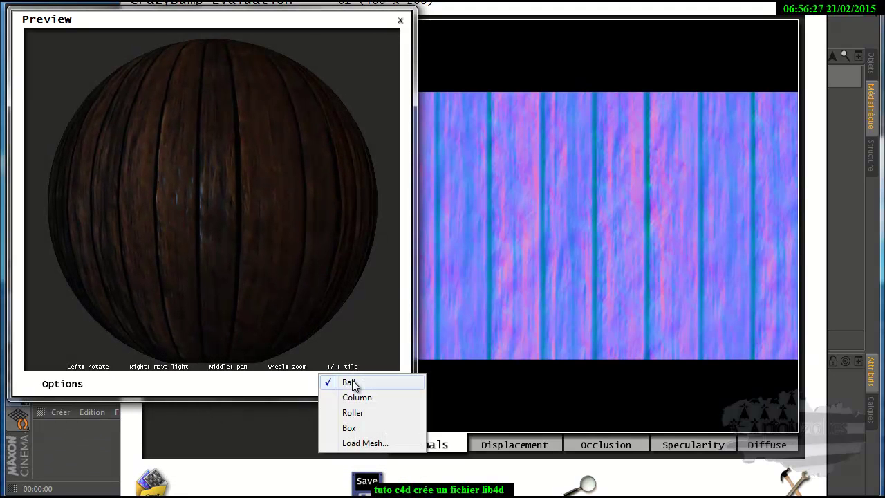
{"action": "left_click", "coordinate": [353, 398]}
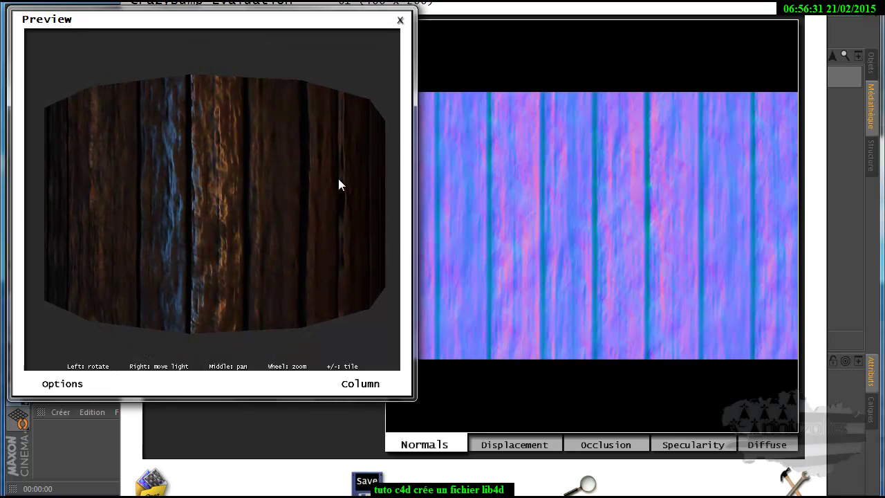
{"action": "left_click_drag", "start_coordinate": [332, 178], "coordinate": [223, 324]}
{"action": "left_click_drag", "start_coordinate": [261, 200], "coordinate": [272, 83]}
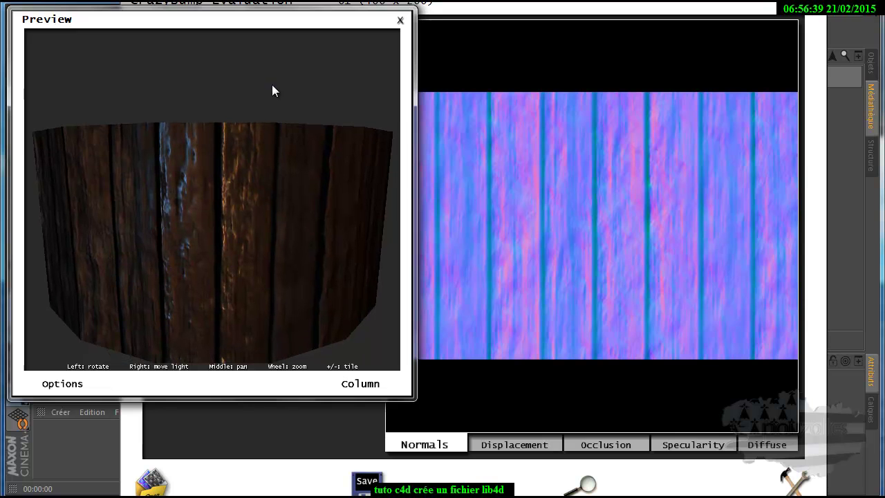
- Set the preview shape to Roller and examine the wood relief under a different angle
{"action": "left_click", "coordinate": [360, 384]}
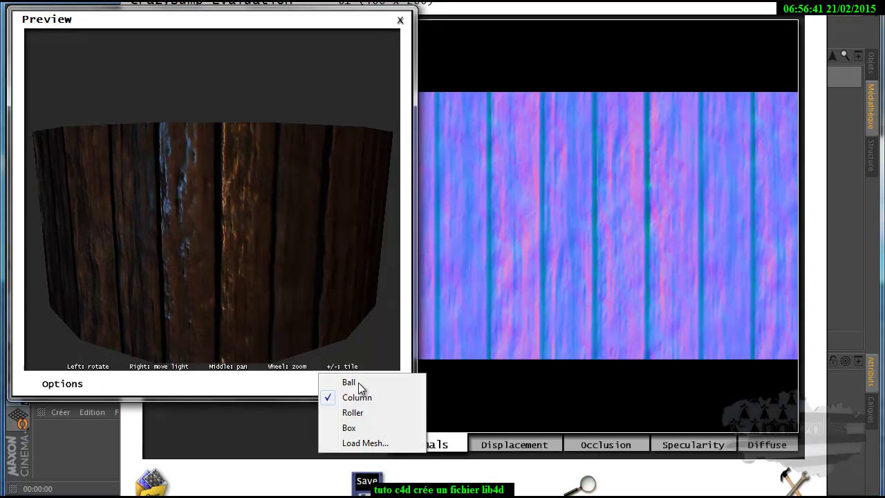
{"action": "left_click", "coordinate": [359, 413]}
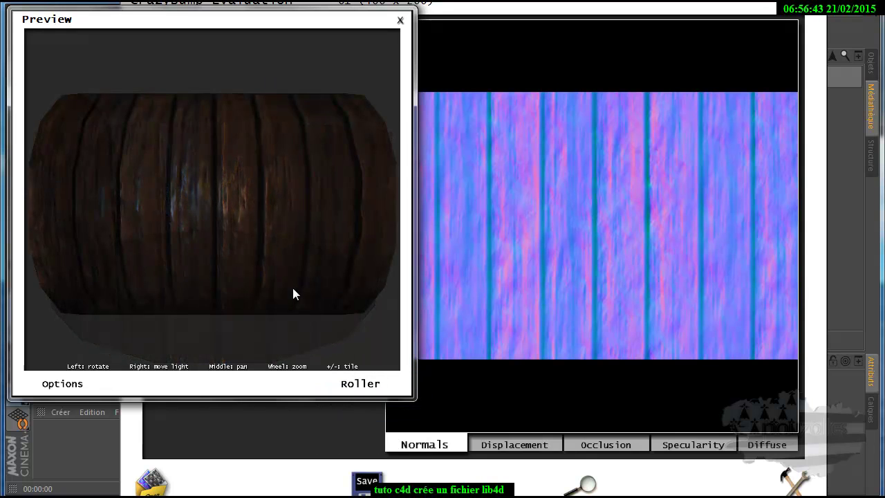
{"action": "left_click_drag", "start_coordinate": [293, 204], "coordinate": [184, 251]}
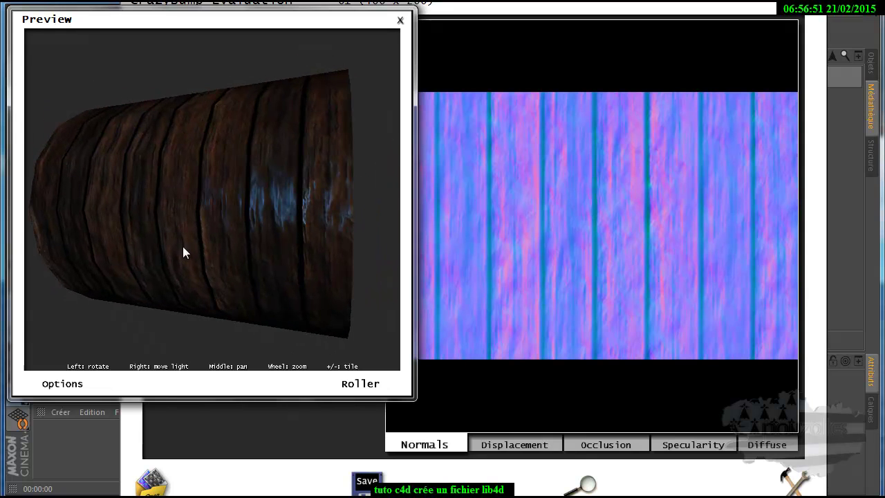
- Set the preview shape to Box and examine the planks on its faces
{"action": "left_click", "coordinate": [342, 384]}
{"action": "left_click", "coordinate": [351, 427]}
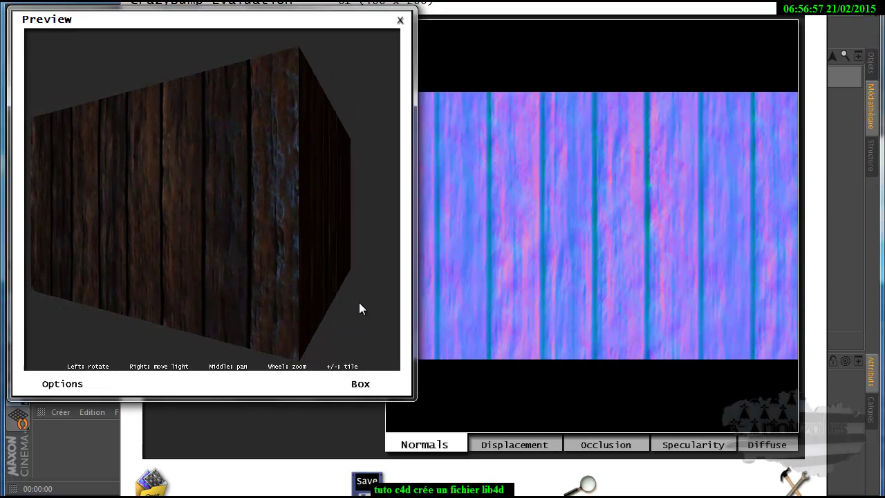
{"action": "left_click_drag", "start_coordinate": [359, 309], "coordinate": [340, 313]}
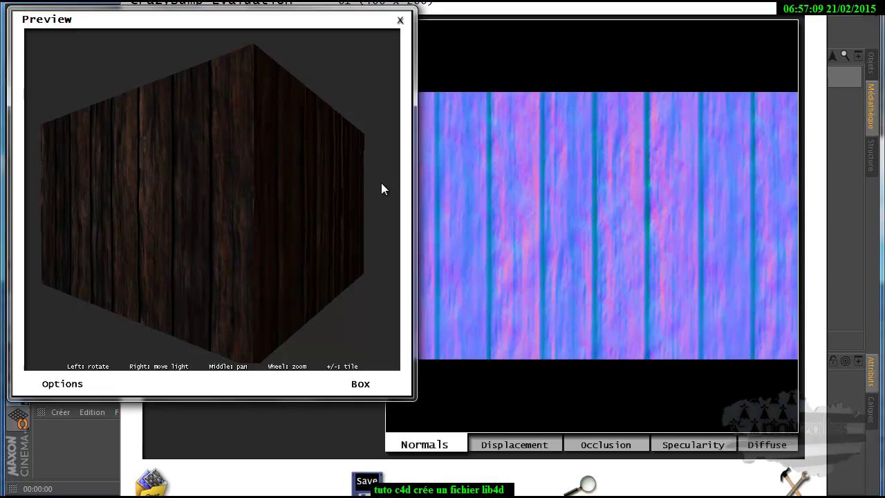
{"action": "left_click", "coordinate": [360, 383]}
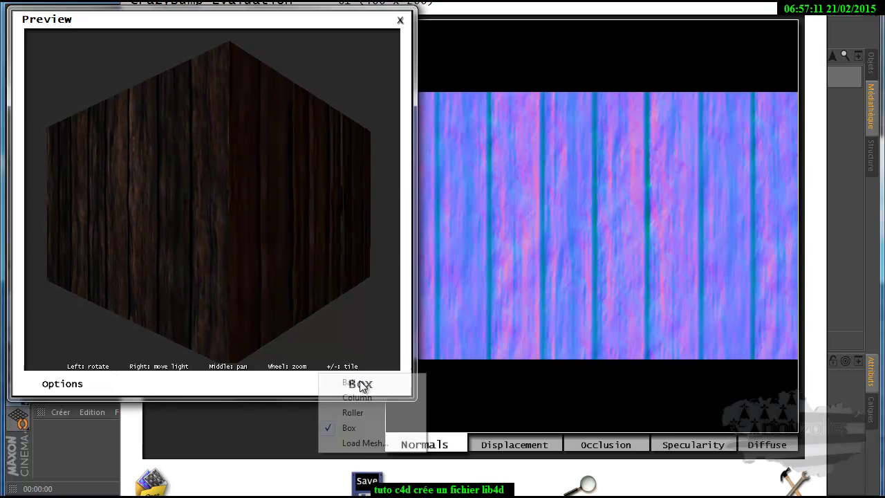
{"action": "left_click", "coordinate": [363, 443]}
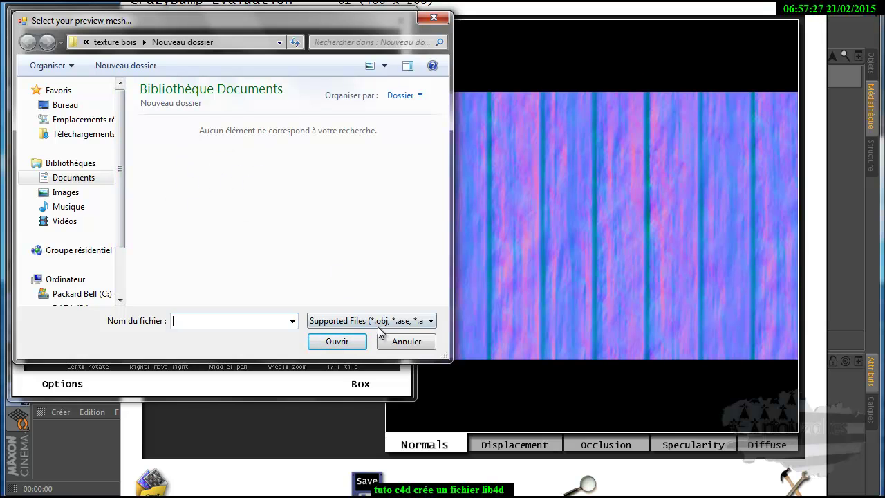
{"action": "left_click", "coordinate": [437, 20]}
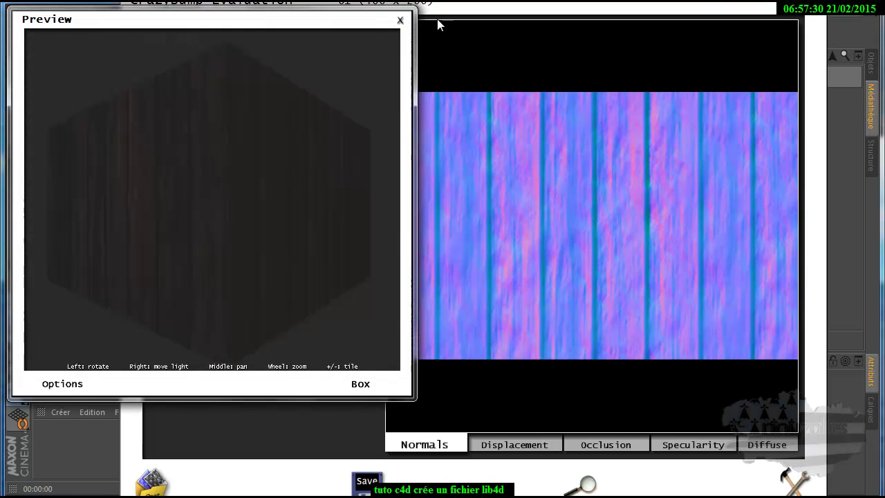
- Set the preview shape to Ball and move the Preview window over the normal map image, clear of the Normal Map settings
{"action": "left_click", "coordinate": [360, 384]}
{"action": "left_click", "coordinate": [349, 384]}
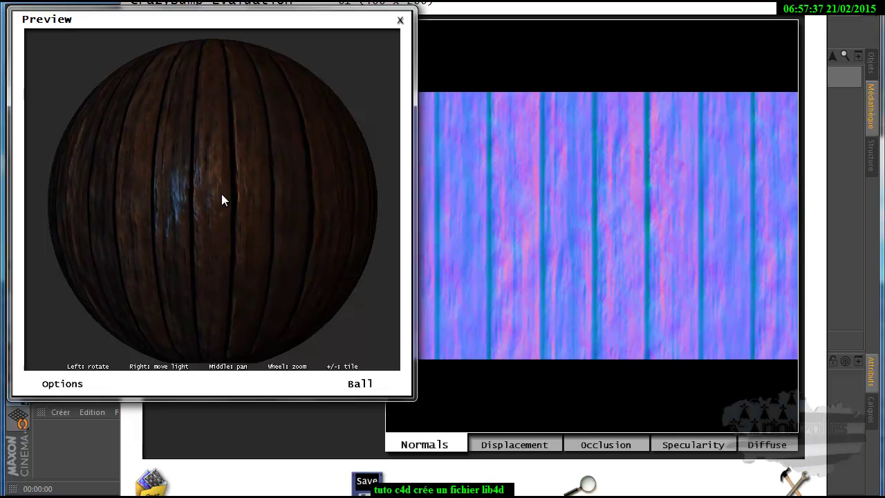
{"action": "left_click_drag", "start_coordinate": [256, 20], "coordinate": [652, 52]}
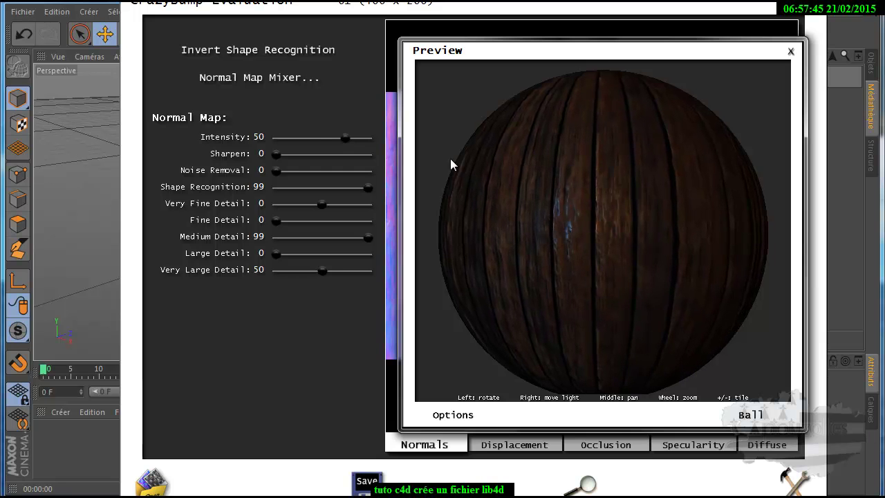
- Try a stronger normal map with Intensity at 53 and Large Detail at 84, then reduce Large Detail to 15
{"action": "left_click_drag", "start_coordinate": [331, 143], "coordinate": [346, 143]}
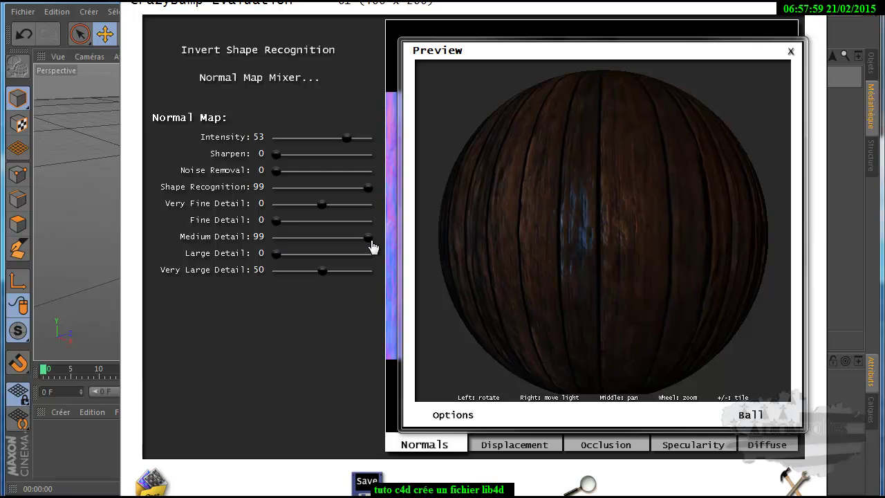
{"action": "left_click_drag", "start_coordinate": [275, 255], "coordinate": [353, 255]}
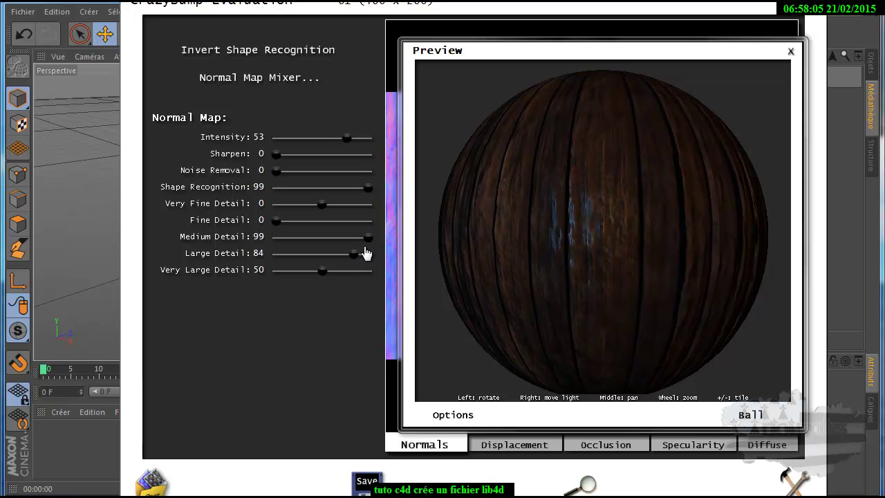
{"action": "left_click_drag", "start_coordinate": [356, 257], "coordinate": [290, 261]}
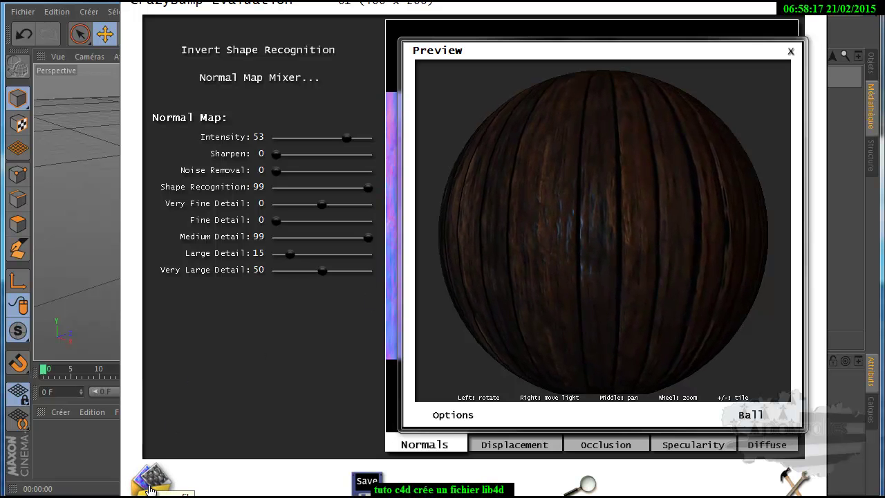
- Reopen the dark wood image 01 from file as a photograph
{"action": "left_click", "coordinate": [152, 487]}
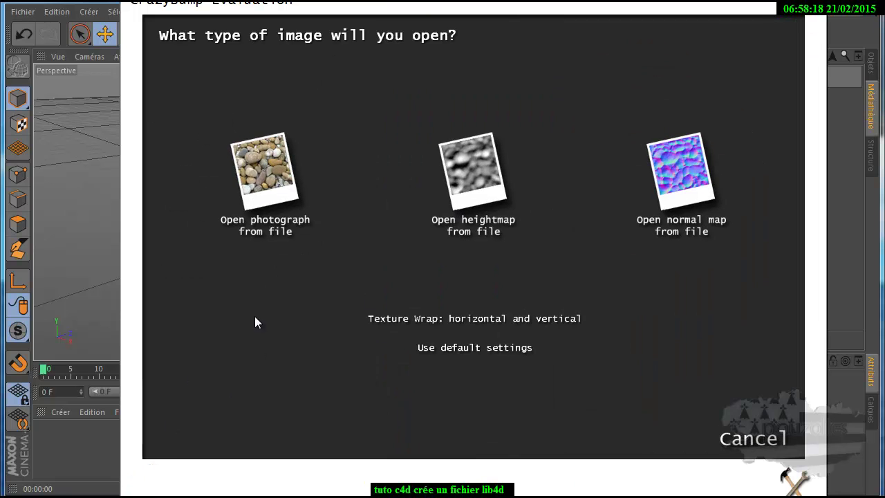
{"action": "left_click", "coordinate": [253, 185]}
{"action": "double_click", "coordinate": [408, 318]}
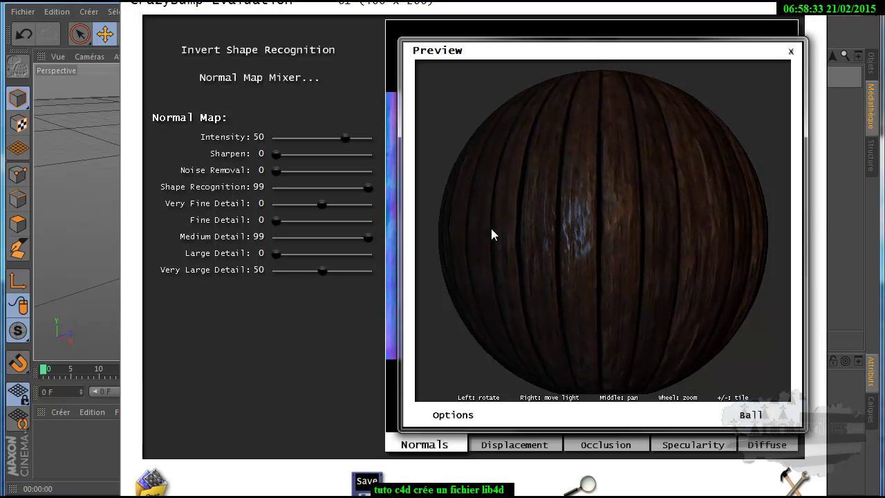
- Move the main window up and the Preview window off the normal map, and bring up the save options for the normals
{"action": "left_click", "coordinate": [369, 489]}
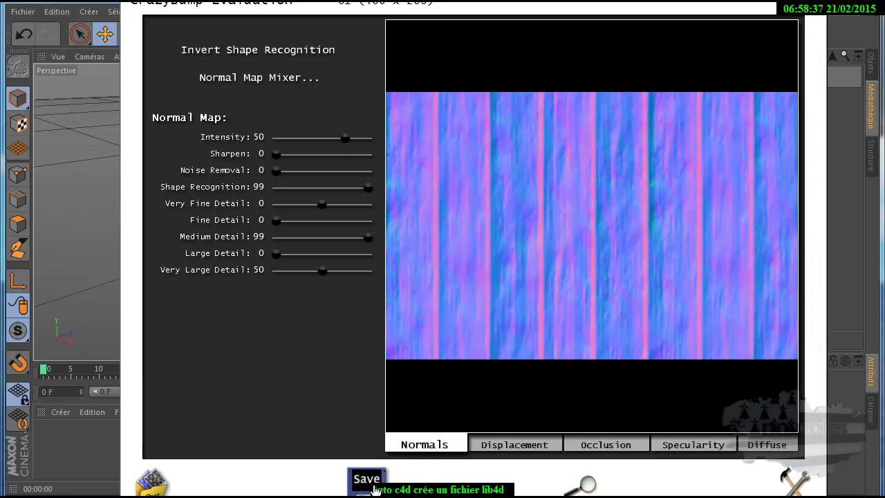
{"action": "left_click_drag", "start_coordinate": [484, 12], "coordinate": [487, 0]}
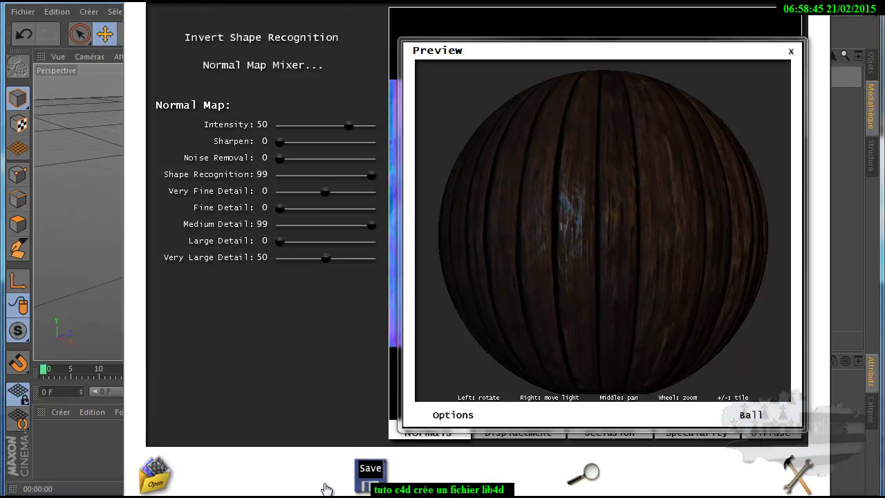
{"action": "left_click", "coordinate": [371, 473]}
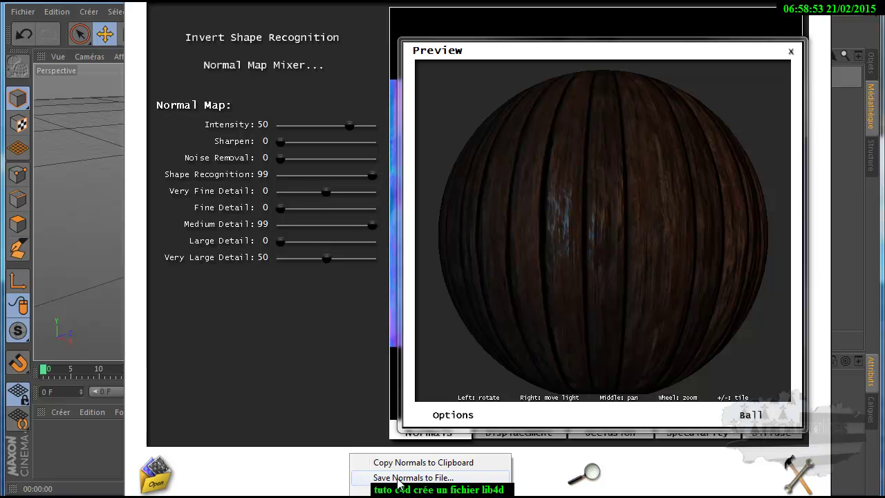
{"action": "left_click_drag", "start_coordinate": [695, 45], "coordinate": [253, 42]}
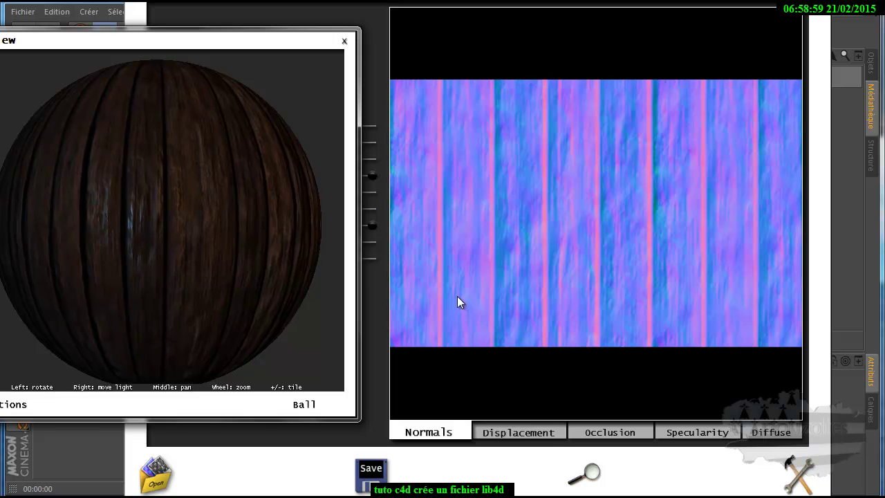
{"action": "left_click", "coordinate": [377, 467]}
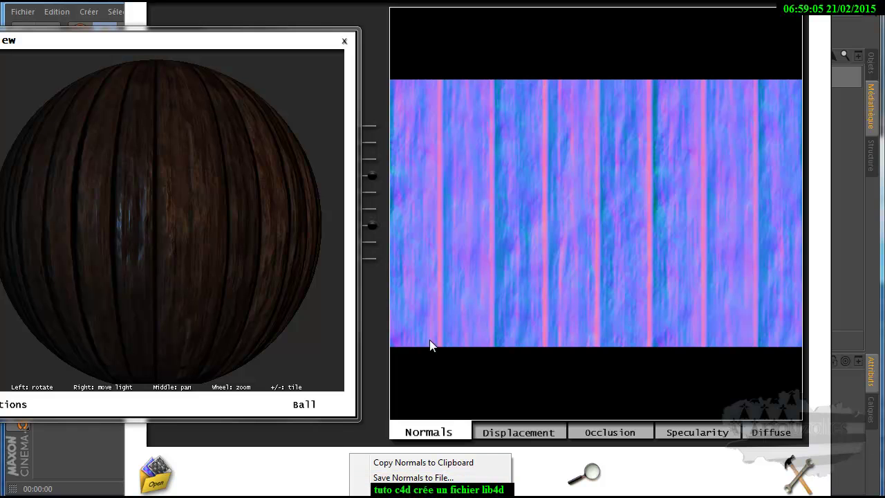
- Examine the Displacement map and its save options, followed by the Occlusion, Specularity and Diffuse maps
{"action": "left_click", "coordinate": [527, 432]}
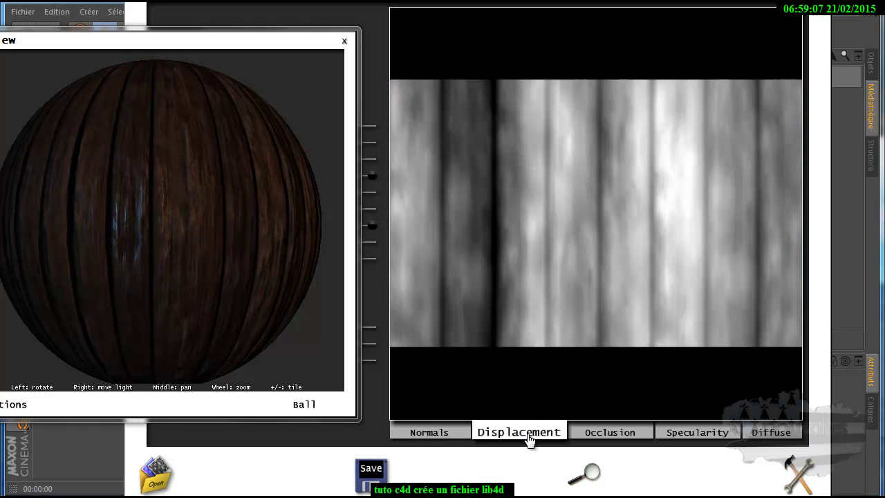
{"action": "left_click", "coordinate": [373, 474]}
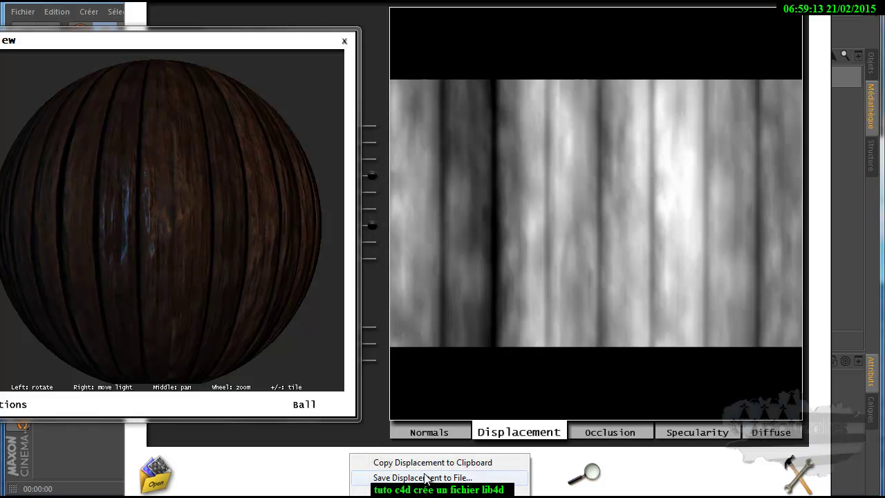
{"action": "left_click", "coordinate": [607, 435]}
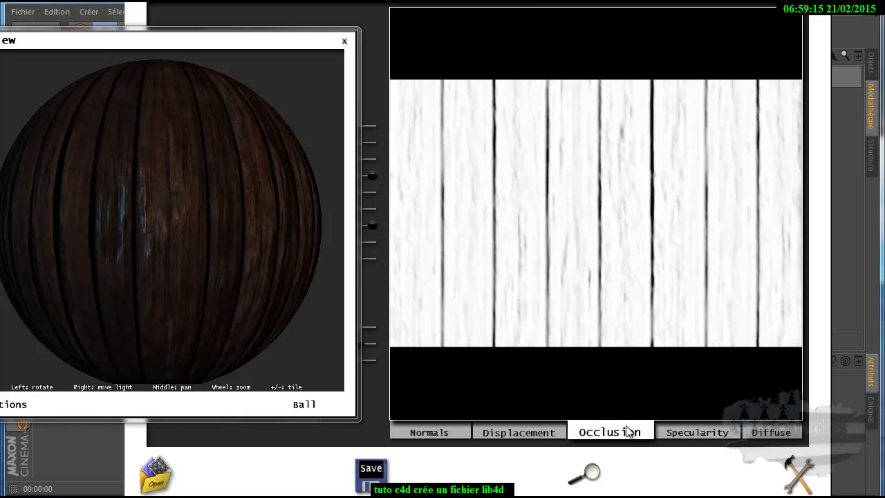
{"action": "left_click", "coordinate": [701, 434]}
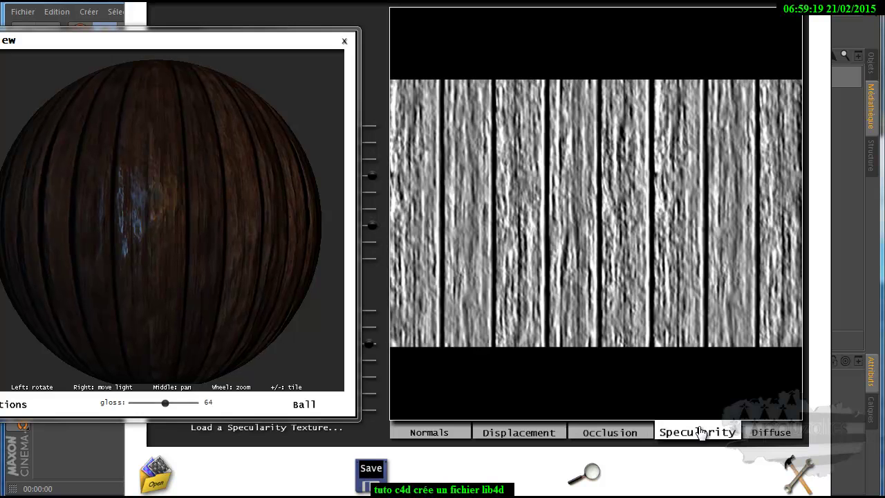
{"action": "left_click", "coordinate": [766, 435]}
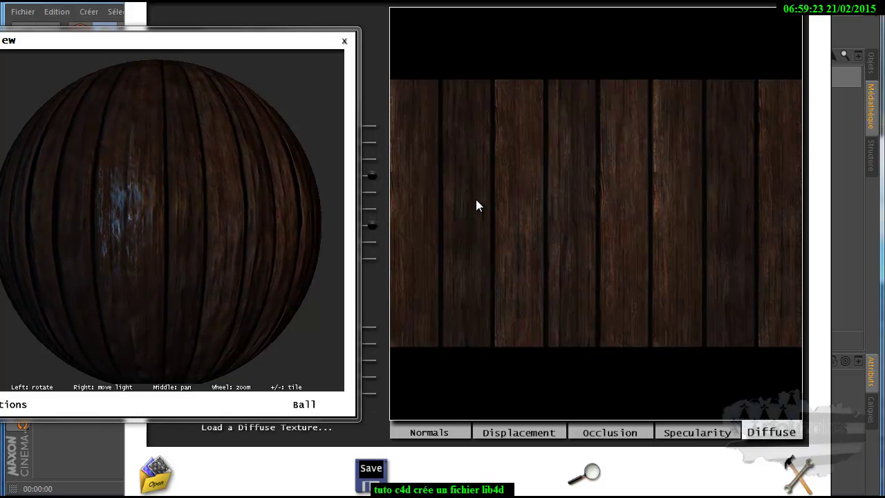
- Save all the generated maps to the Nouveau dossier folder as PNG files with the base name 01
{"action": "left_click", "coordinate": [430, 434]}
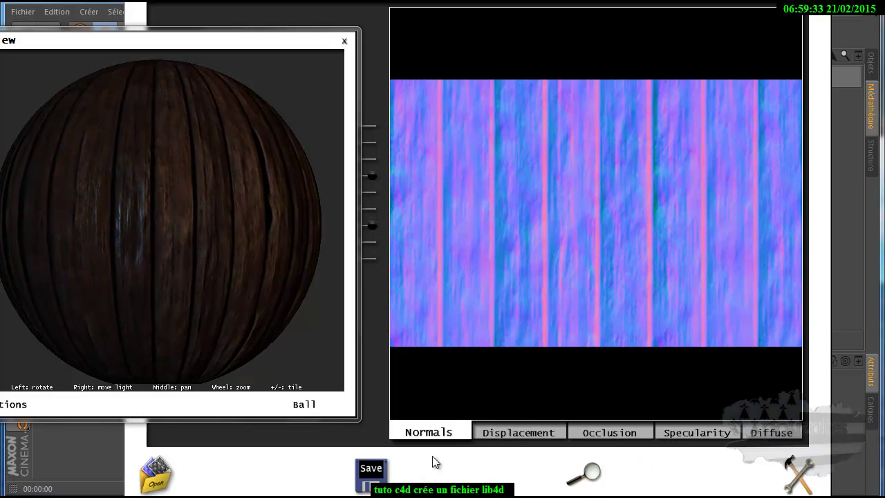
{"action": "left_click", "coordinate": [371, 472]}
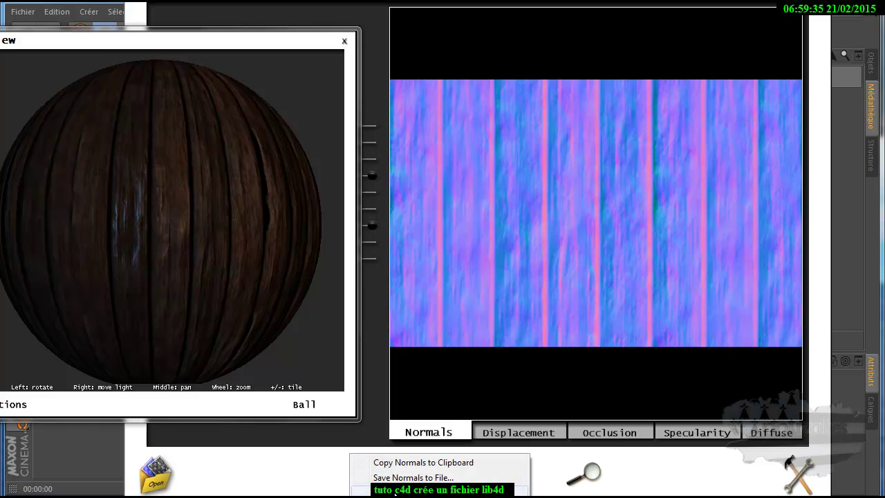
{"action": "left_click", "coordinate": [395, 490]}
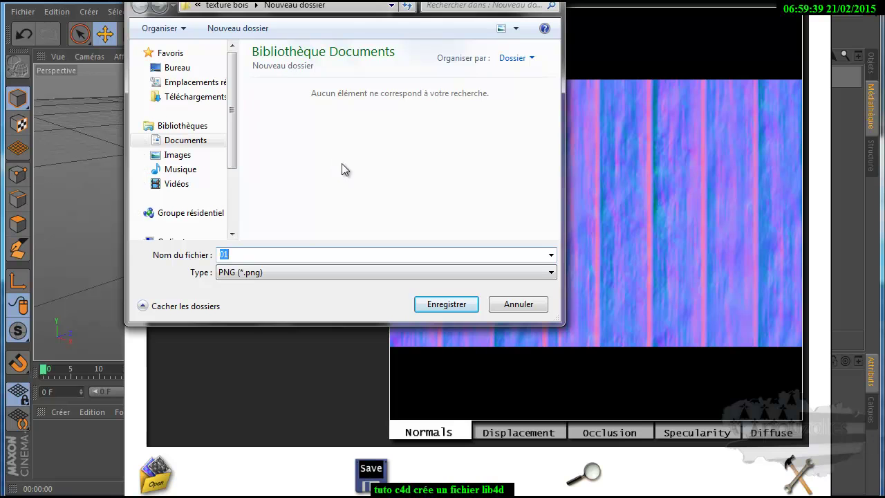
{"action": "left_click", "coordinate": [316, 272]}
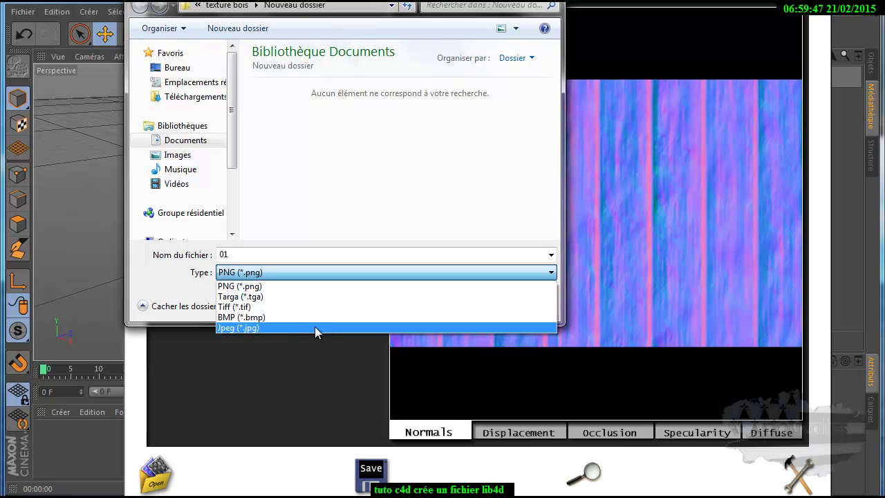
{"action": "left_click", "coordinate": [286, 285]}
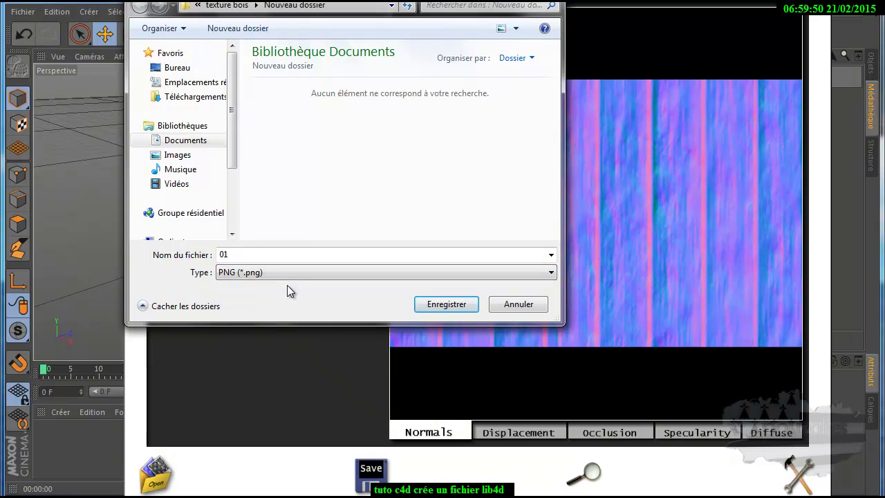
{"action": "left_click", "coordinate": [435, 307]}
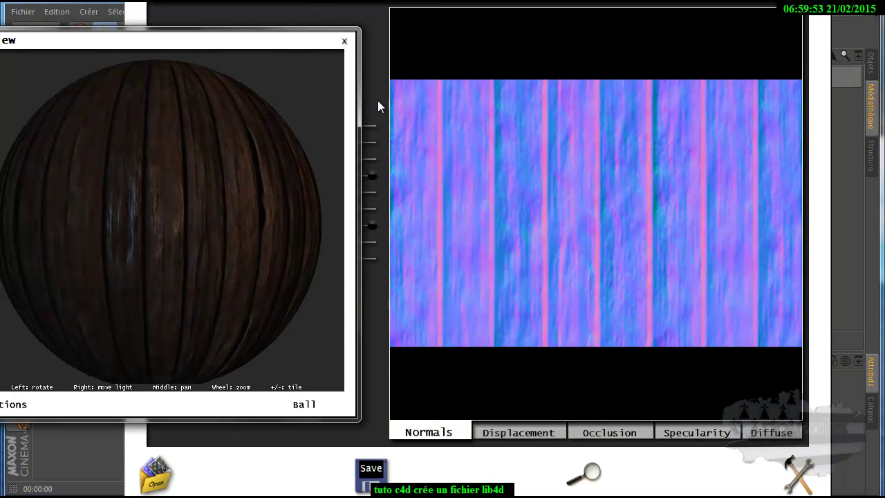
- Switch to Cinema 4D, create a new material and open it in the material editor
{"action": "left_click_drag", "start_coordinate": [206, 43], "coordinate": [265, 64]}
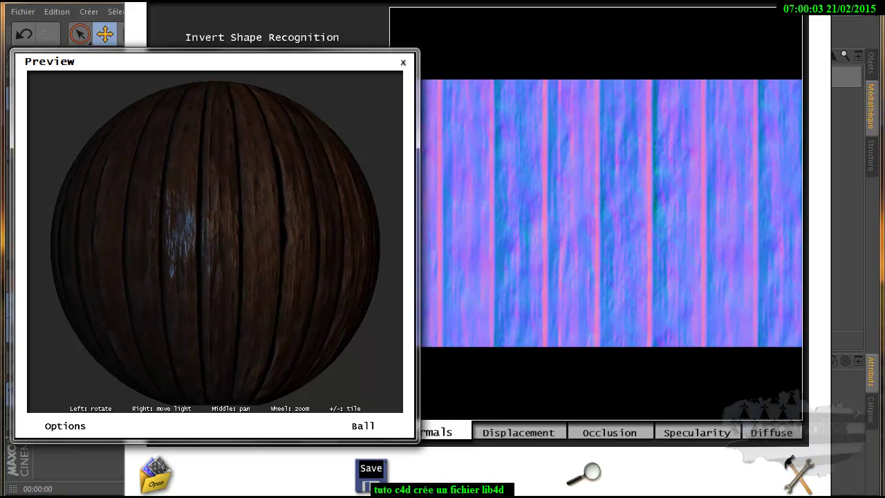
{"action": "key", "text": "alt+Tab"}
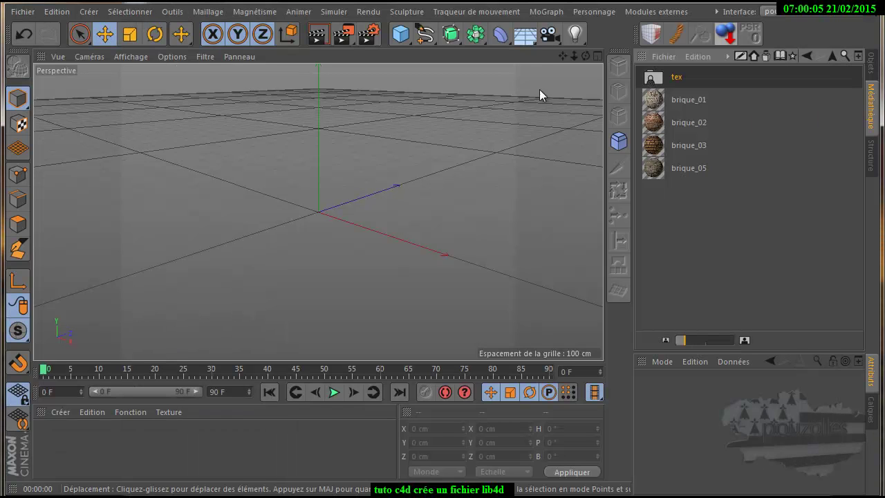
{"action": "double_click", "coordinate": [73, 435]}
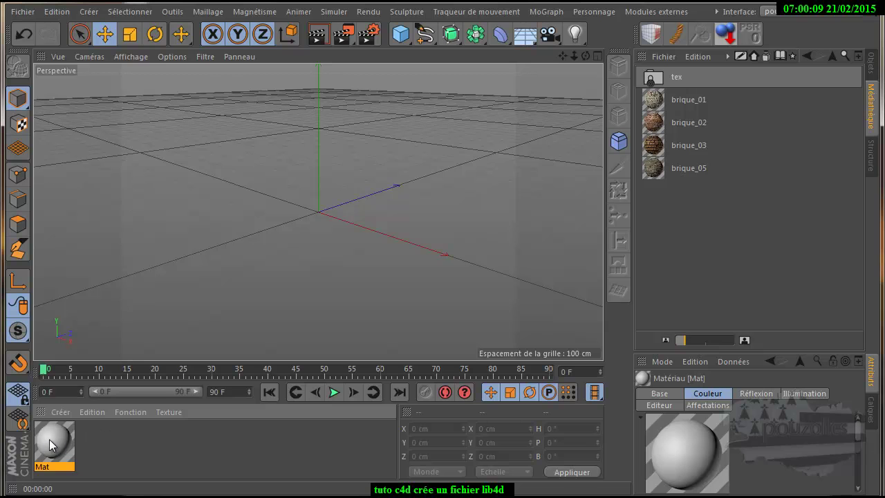
{"action": "double_click", "coordinate": [48, 439]}
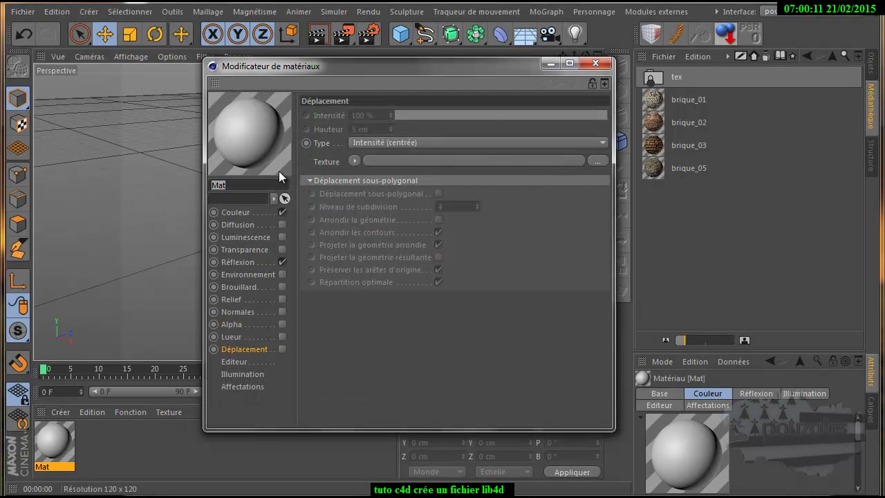
- Load the image 01_COLOR as the texture of the material's Couleur channel, accepting a copy at the project location
{"action": "left_click", "coordinate": [237, 212]}
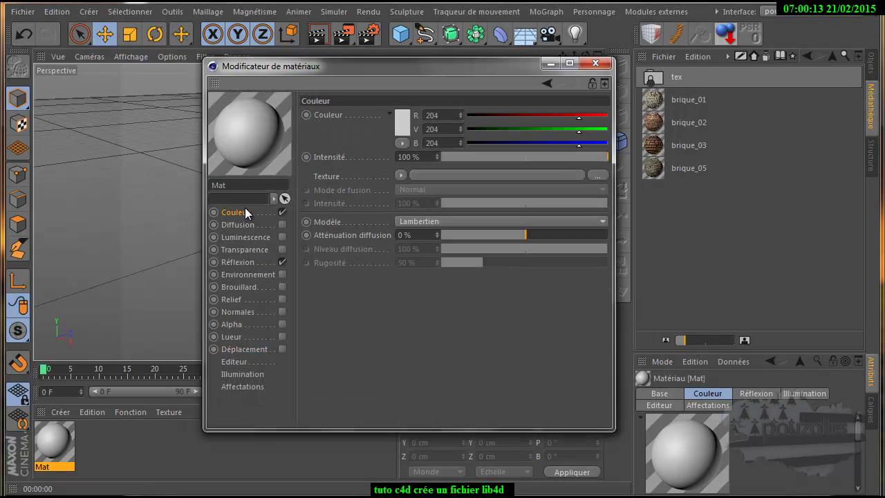
{"action": "left_click", "coordinate": [597, 175]}
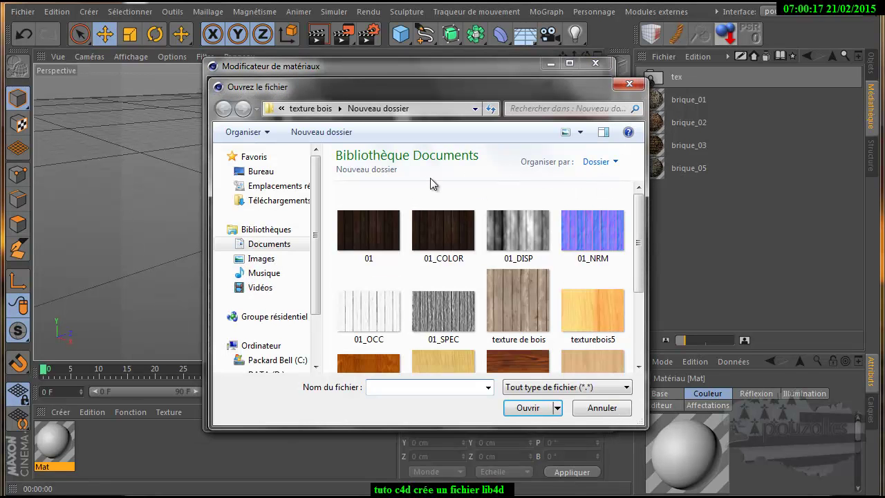
{"action": "left_click", "coordinate": [372, 232]}
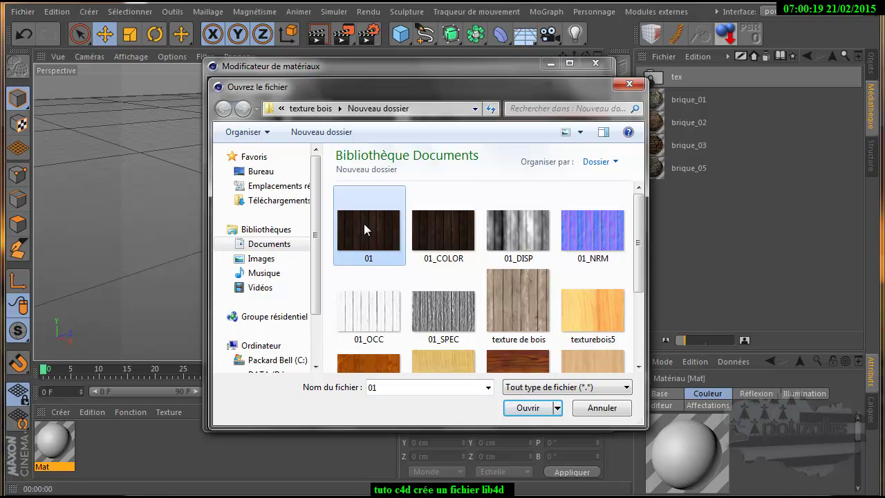
{"action": "double_click", "coordinate": [446, 236]}
{"action": "left_click", "coordinate": [476, 374]}
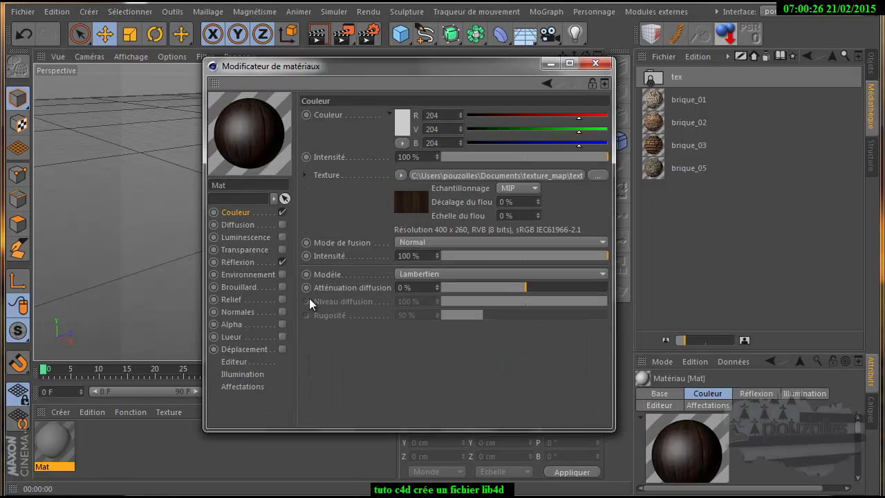
- Load 01_SPEC as the layer colour texture of the Réflexion channel's default specularity, without copying the image to the project location
{"action": "left_click", "coordinate": [245, 260]}
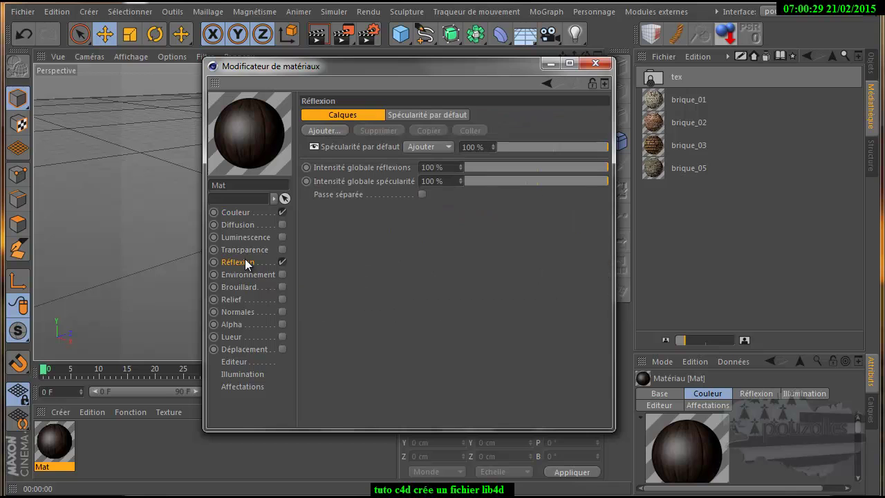
{"action": "left_click", "coordinate": [423, 114]}
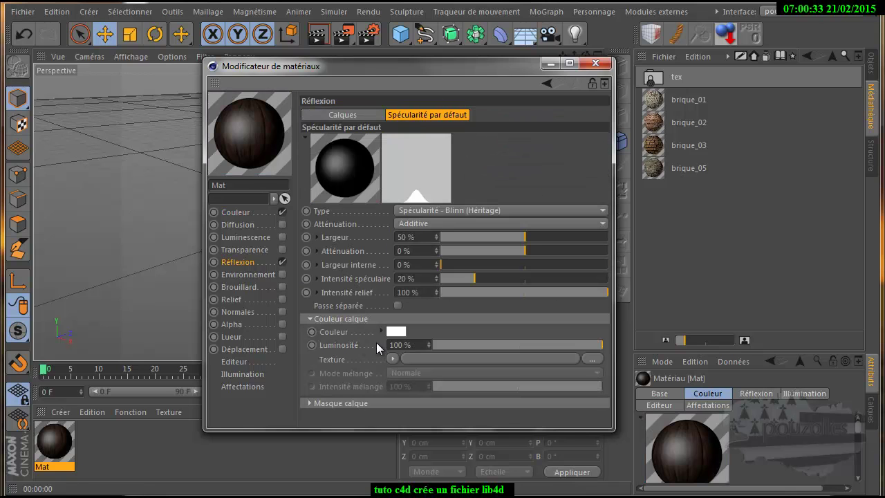
{"action": "left_click", "coordinate": [589, 359]}
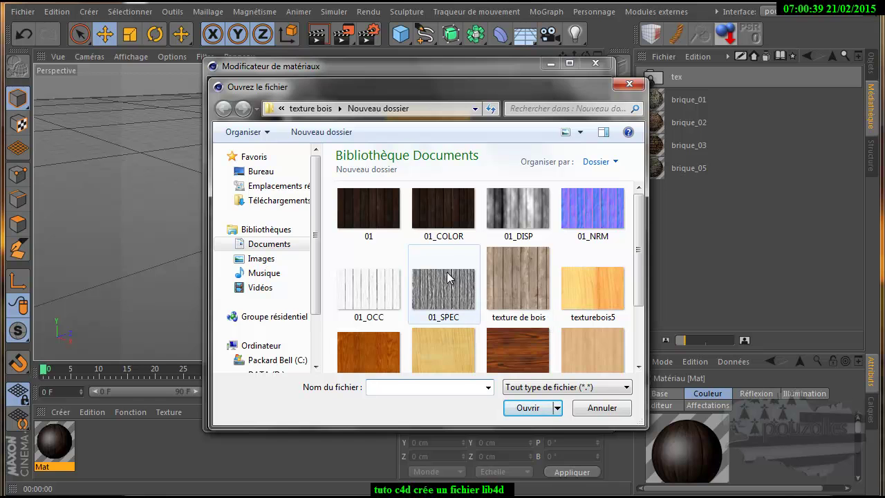
{"action": "double_click", "coordinate": [447, 276]}
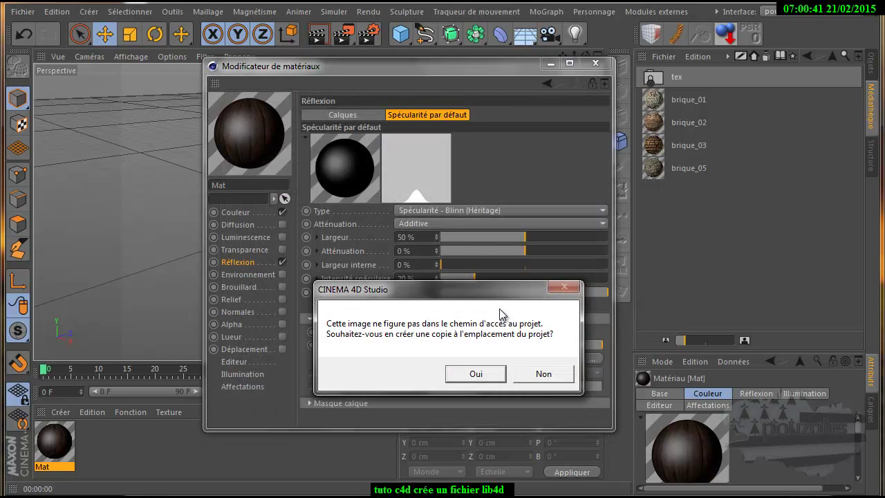
{"action": "left_click", "coordinate": [546, 373]}
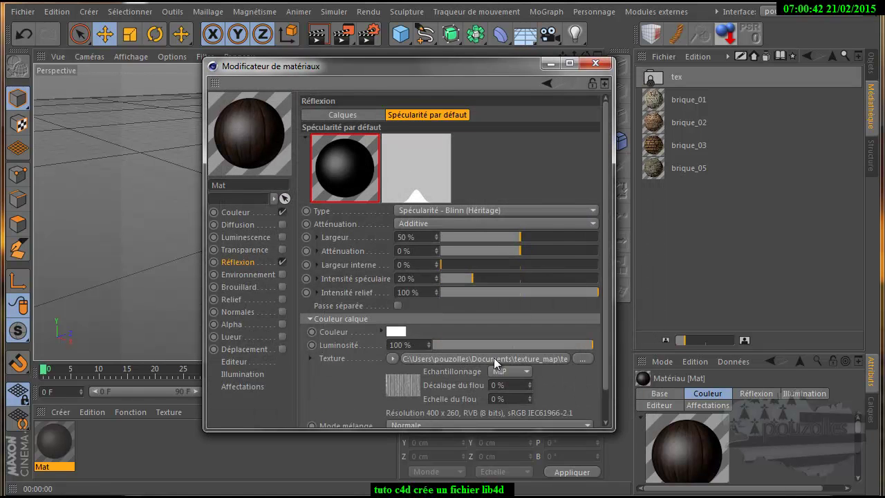
- Enable the Relief channel and load 01_DISP as its texture, without copying the image to the project location
{"action": "left_click", "coordinate": [283, 298]}
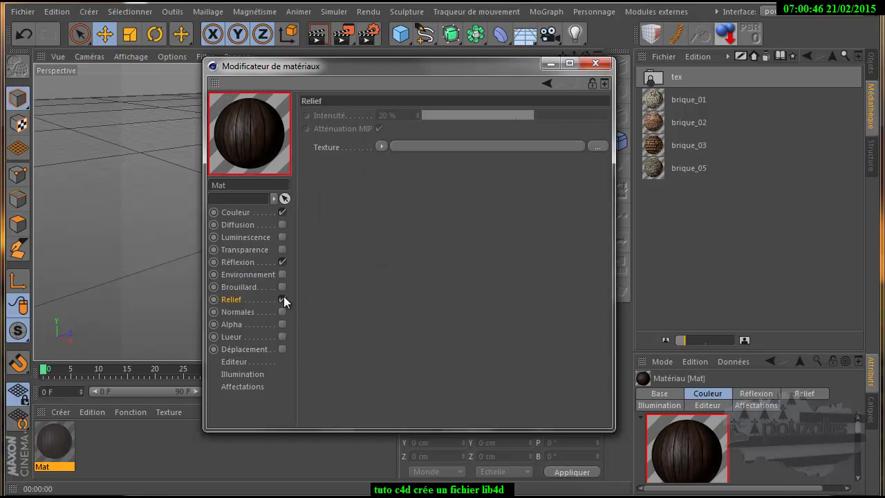
{"action": "left_click", "coordinate": [598, 146]}
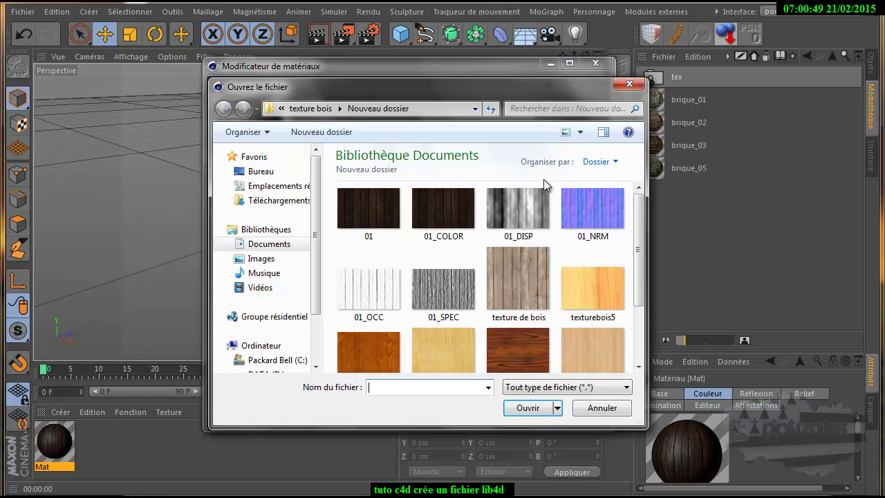
{"action": "double_click", "coordinate": [520, 214]}
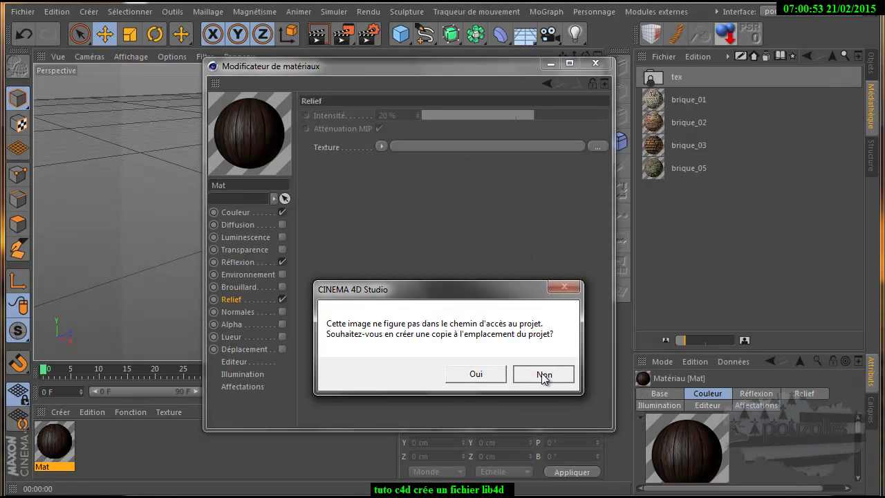
{"action": "left_click", "coordinate": [543, 374]}
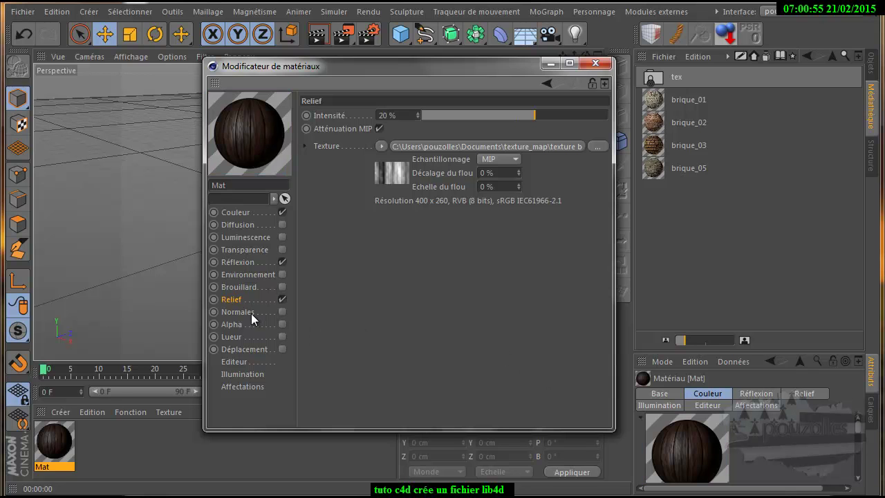
- Enable the Normales channel, load 01_NRM as its texture without copying it to the project location, and put the material editor away
{"action": "left_click", "coordinate": [282, 312]}
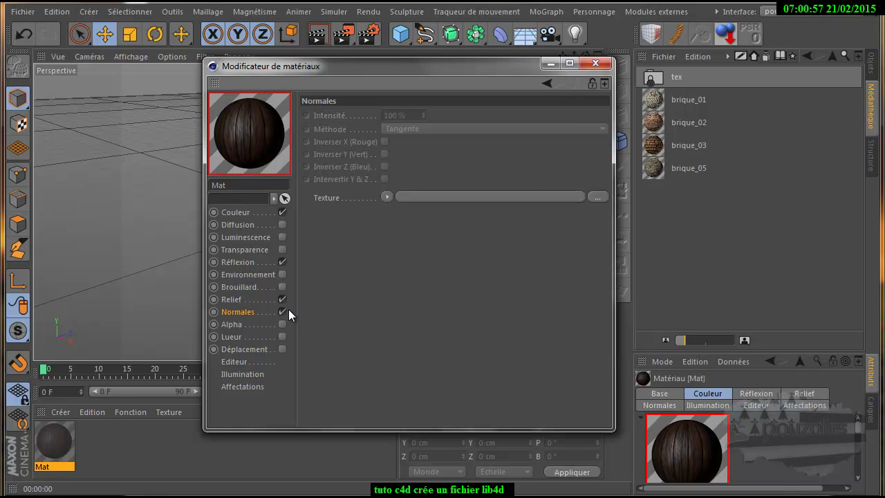
{"action": "left_click", "coordinate": [599, 198]}
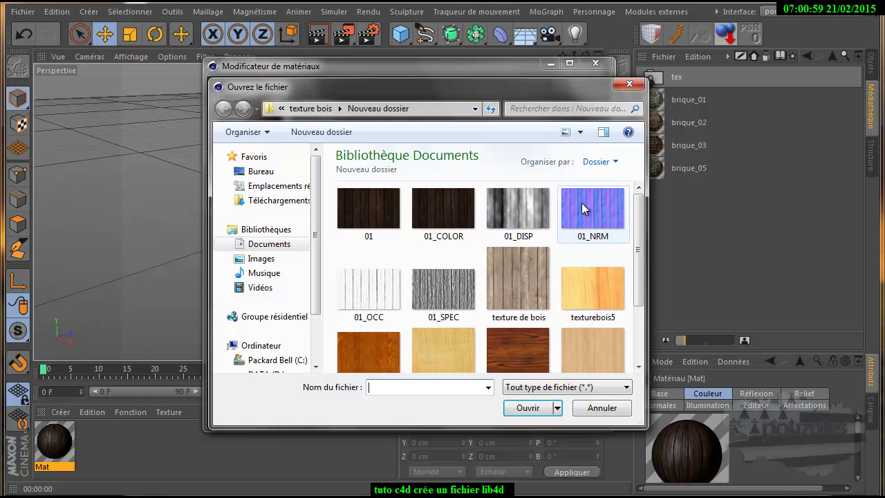
{"action": "double_click", "coordinate": [581, 204]}
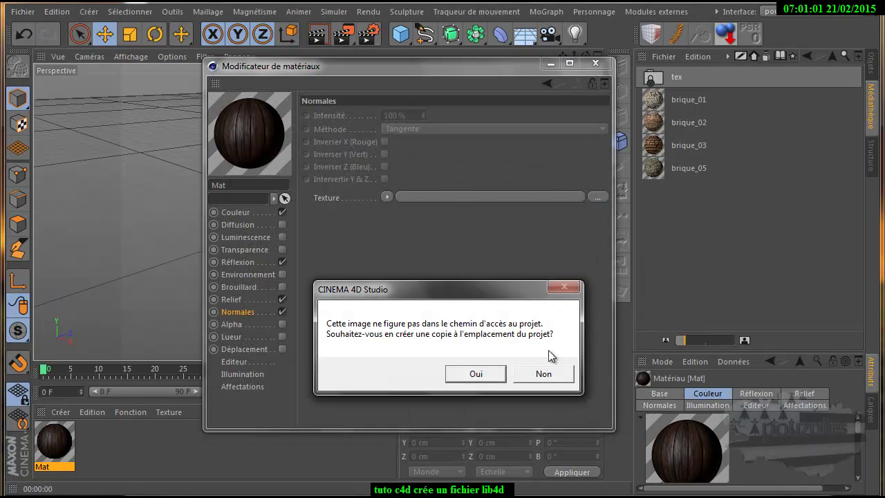
{"action": "left_click", "coordinate": [543, 373]}
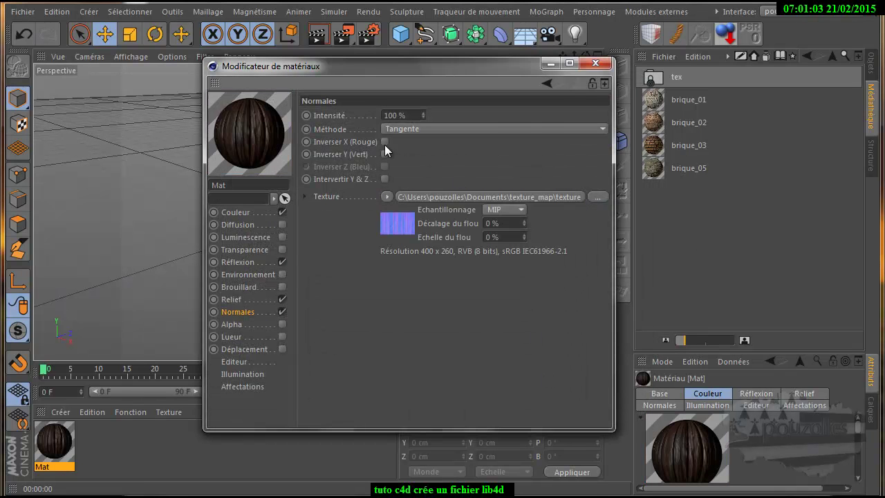
{"action": "left_click", "coordinate": [551, 64]}
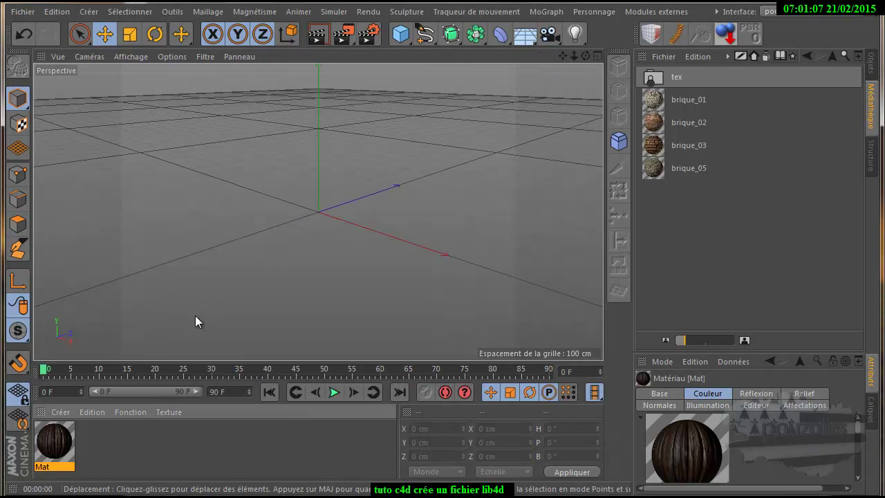
- Add a Plan object, set its orientation to +Z and drop it so its lowest point rests at Y 0
{"action": "left_click", "coordinate": [399, 34]}
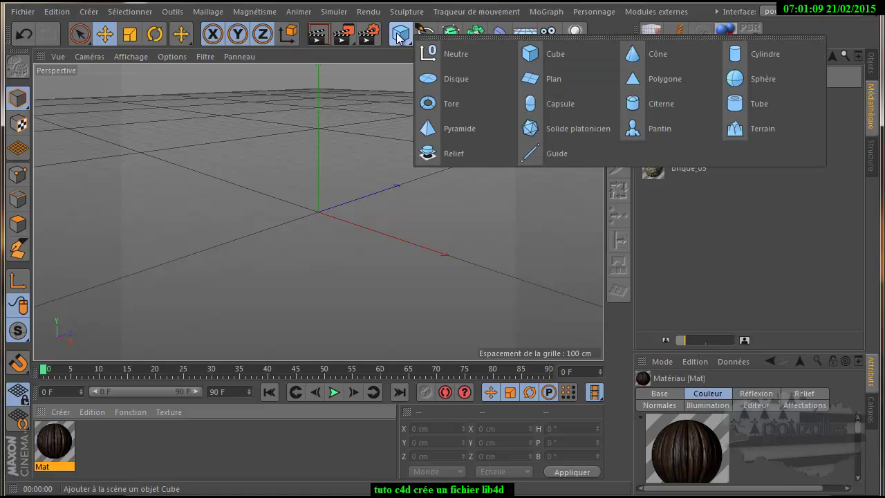
{"action": "left_click", "coordinate": [550, 76]}
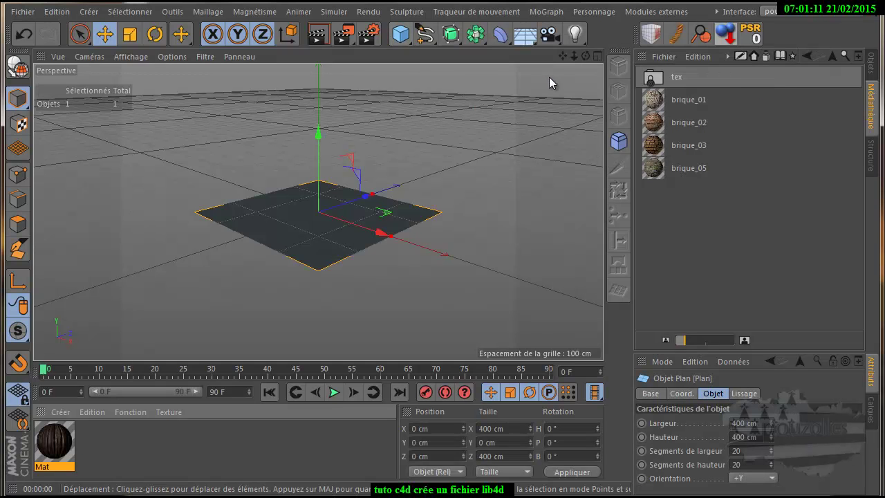
{"action": "left_click", "coordinate": [759, 480]}
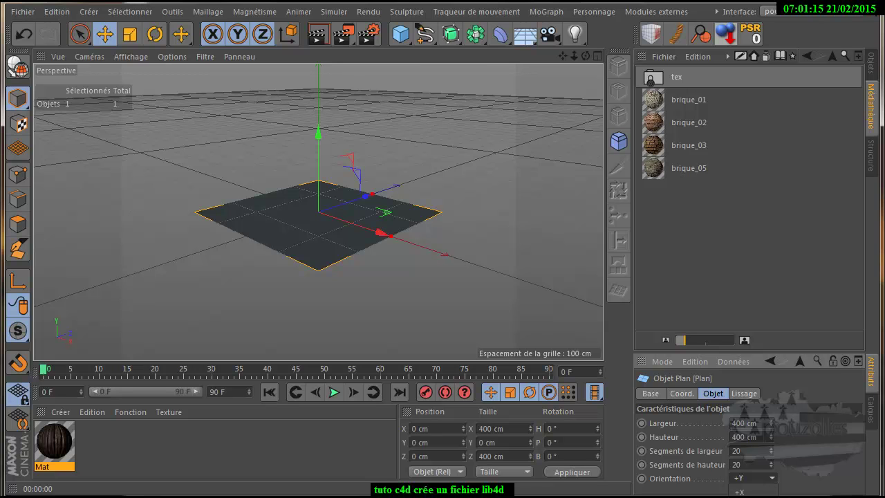
{"action": "left_click", "coordinate": [742, 496]}
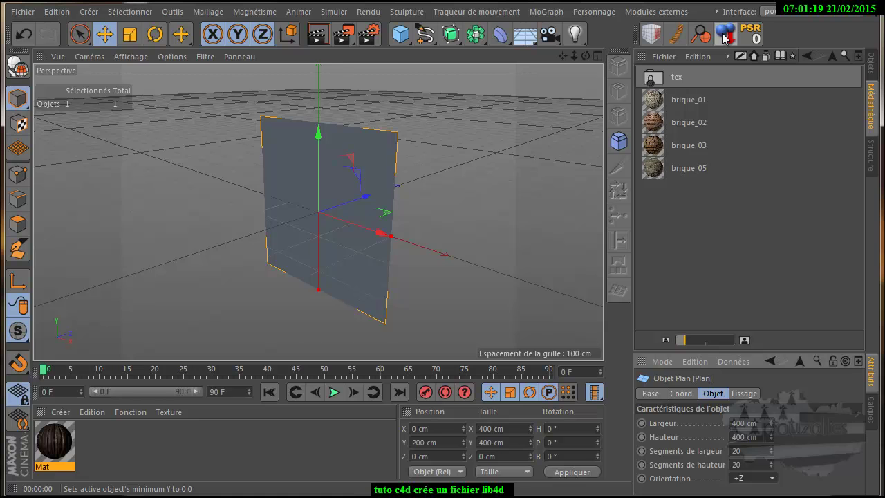
{"action": "left_click", "coordinate": [723, 38]}
- Add a light and move it in front of and above the plane, to about X -419, Y 594, Z -132 cm
{"action": "left_click", "coordinate": [574, 34]}
{"action": "left_click_drag", "start_coordinate": [370, 196], "coordinate": [312, 220]}
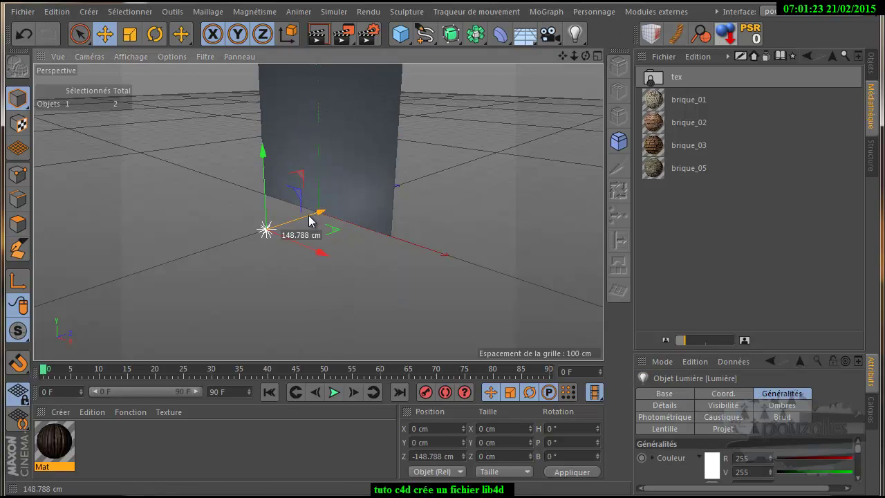
{"action": "left_click_drag", "start_coordinate": [333, 253], "coordinate": [215, 222]}
{"action": "left_click_drag", "start_coordinate": [191, 154], "coordinate": [157, 91]}
{"action": "left_click_drag", "start_coordinate": [562, 56], "coordinate": [563, 118]}
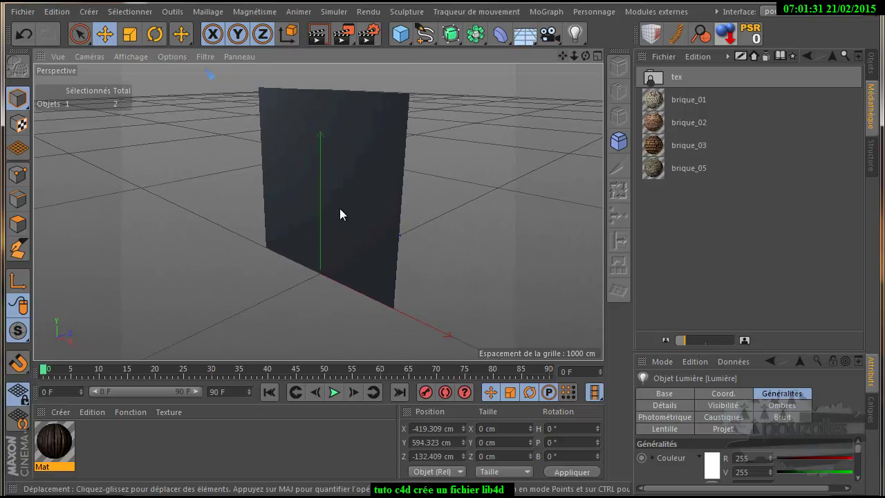
- Apply the wood material Mat to the Plan object and render the active view to check it
{"action": "scroll", "coordinate": [340, 208], "scroll_direction": "up", "scroll_amount": 3}
{"action": "scroll", "coordinate": [340, 209], "scroll_direction": "up", "scroll_amount": 1}
{"action": "left_click_drag", "start_coordinate": [568, 46], "coordinate": [443, 319]}
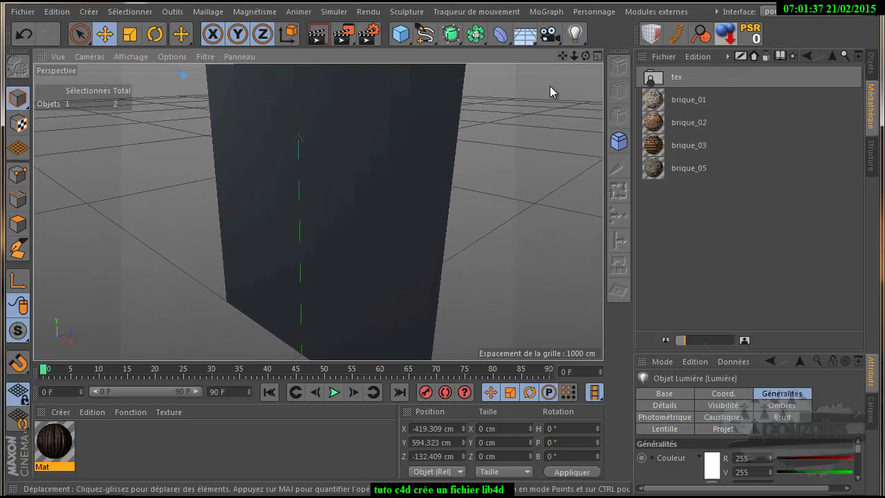
{"action": "scroll", "coordinate": [551, 87], "scroll_direction": "down", "scroll_amount": 1}
{"action": "left_click", "coordinate": [870, 72]}
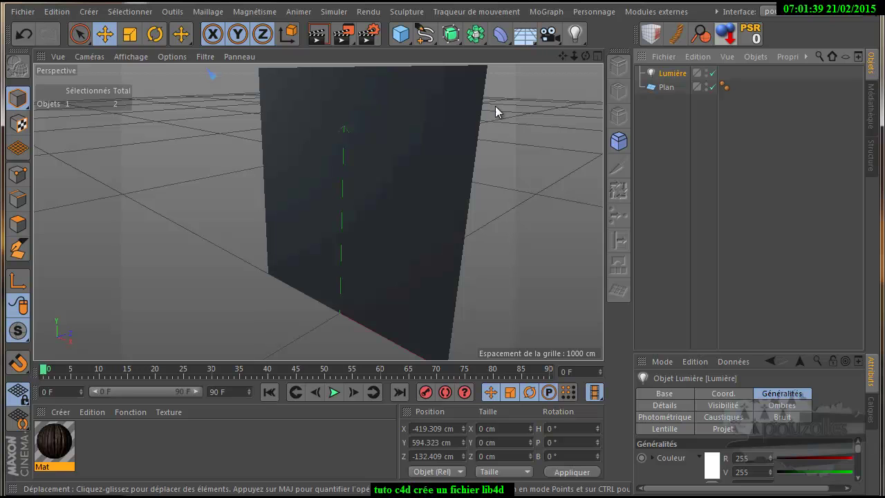
{"action": "left_click_drag", "start_coordinate": [524, 253], "coordinate": [668, 89]}
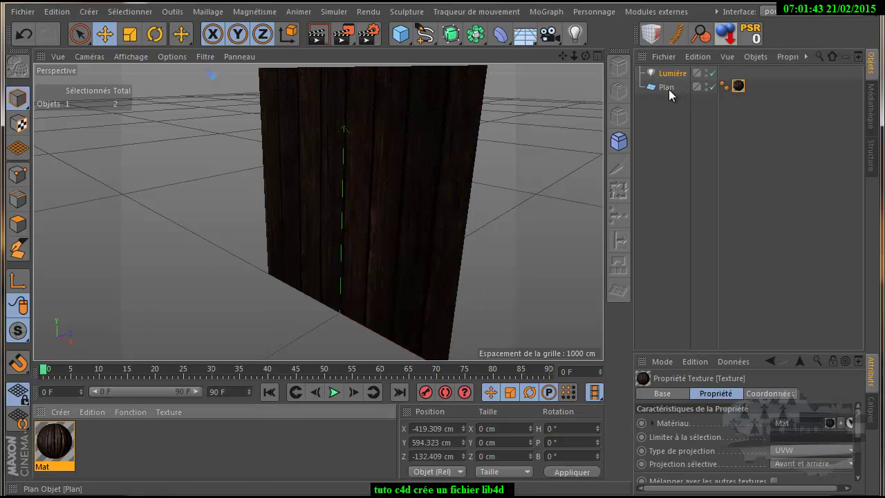
{"action": "left_click", "coordinate": [318, 34]}
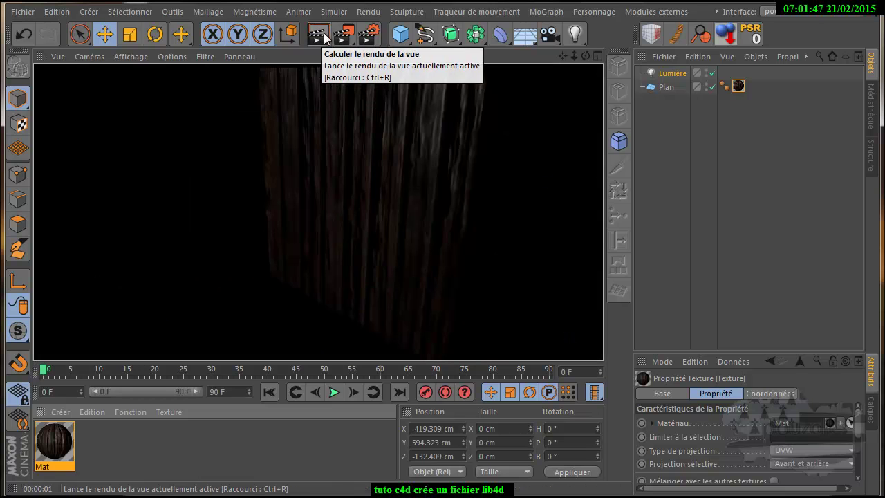
{"action": "left_click", "coordinate": [395, 159]}
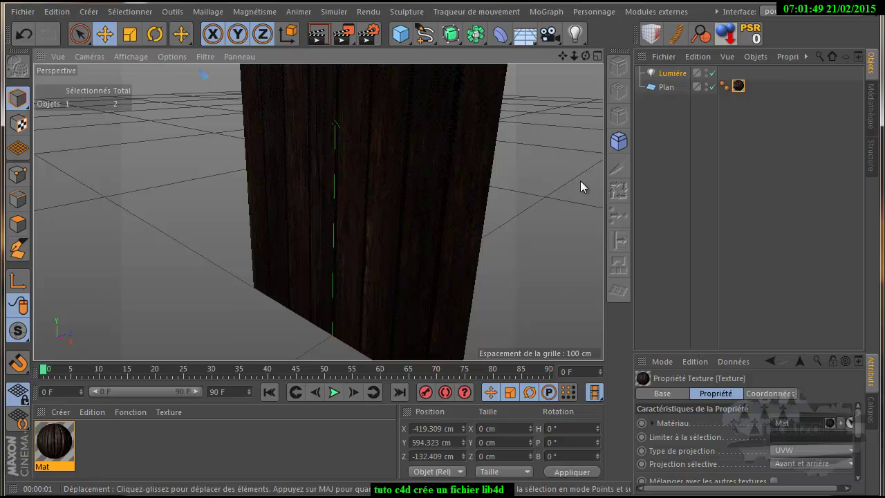
- Create a second new material, add a Sol object to the scene and apply the new material to it
{"action": "double_click", "coordinate": [133, 449]}
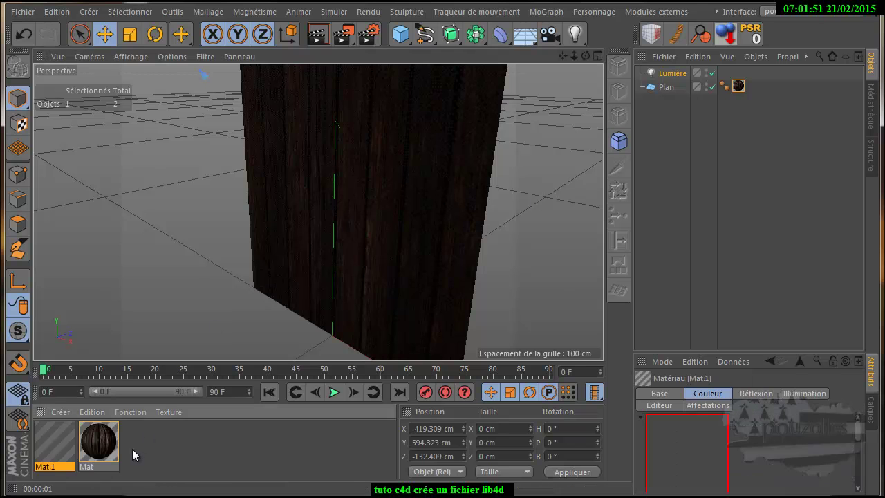
{"action": "left_click", "coordinate": [531, 41]}
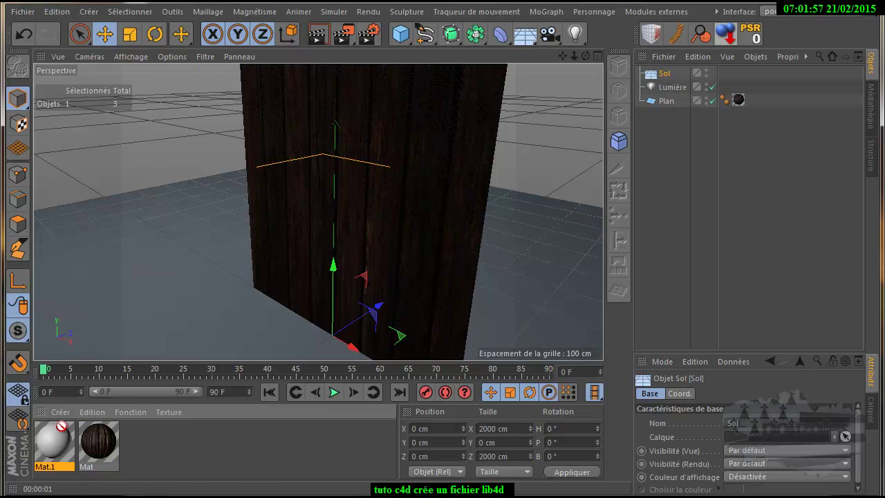
{"action": "left_click_drag", "start_coordinate": [140, 297], "coordinate": [140, 299]}
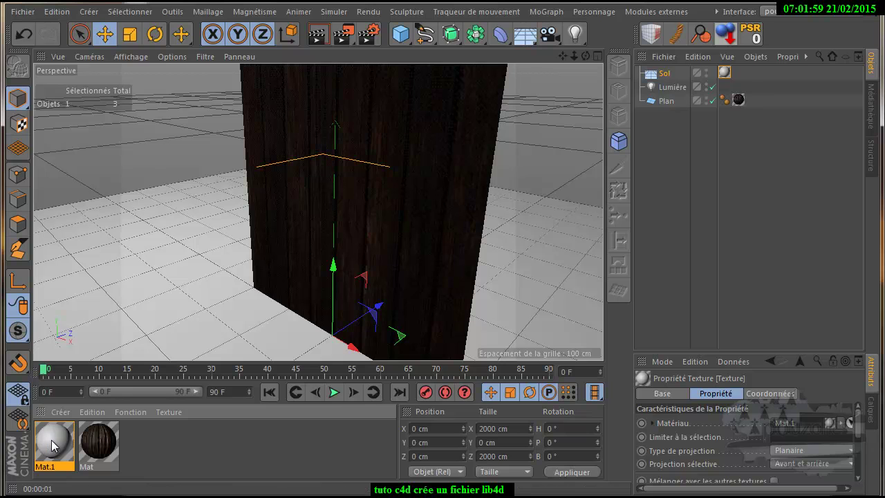
- Set the Couleur of the floor material Mat.1 to white (R 255, V 255, B 255) and close the material editor
{"action": "double_click", "coordinate": [54, 442]}
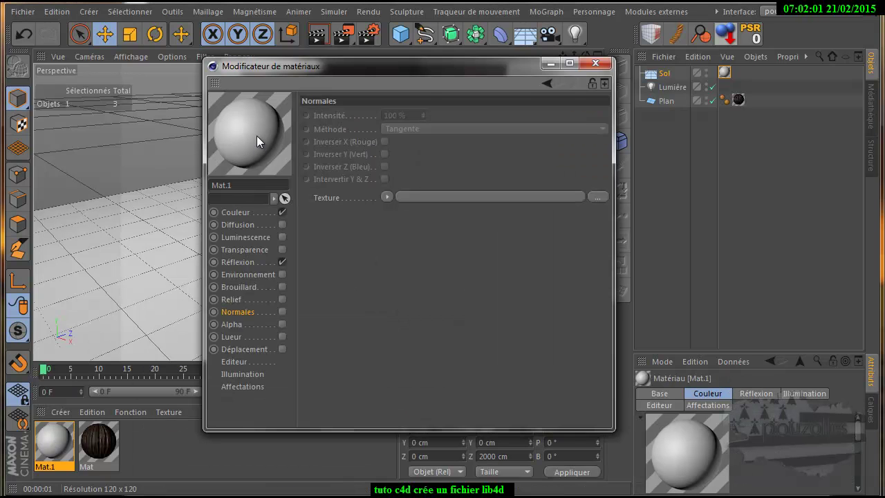
{"action": "left_click", "coordinate": [235, 211]}
{"action": "left_click", "coordinate": [397, 121]}
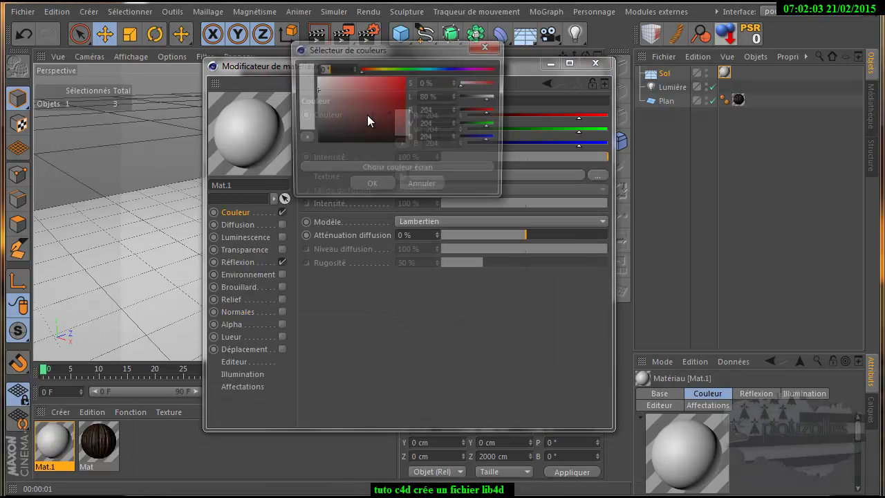
{"action": "left_click", "coordinate": [369, 188]}
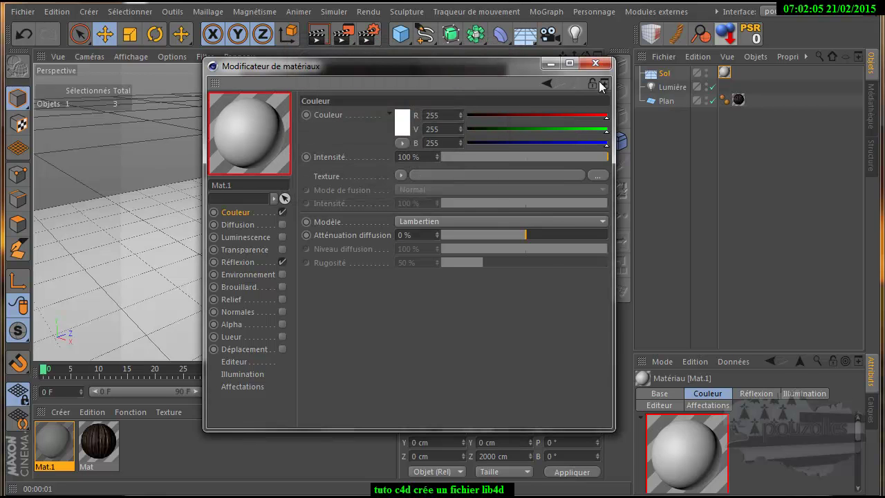
{"action": "left_click", "coordinate": [595, 63]}
- Render the active view from several distances to examine the wood relief and highlights on the plane
{"action": "left_click", "coordinate": [319, 38]}
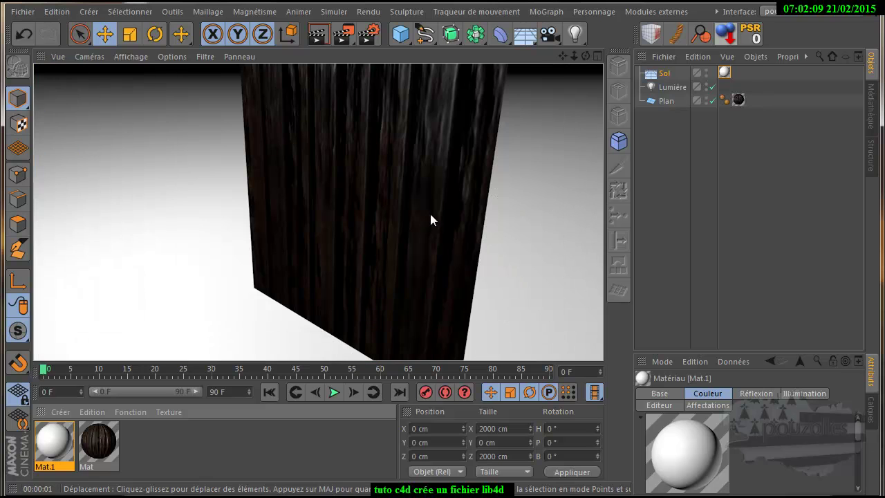
{"action": "left_click", "coordinate": [440, 322]}
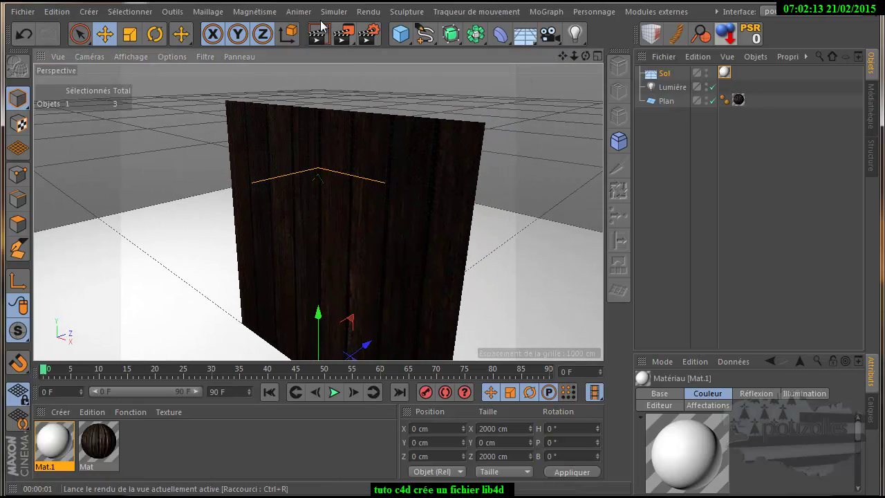
{"action": "left_click", "coordinate": [319, 38]}
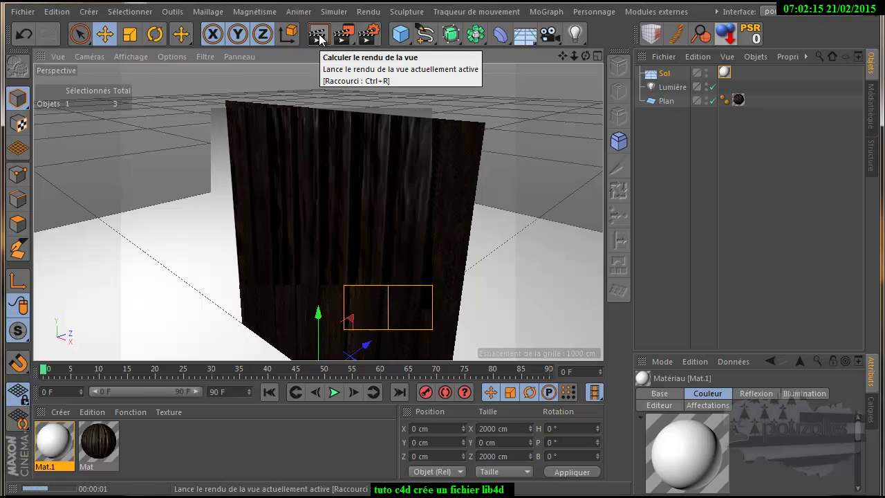
{"action": "left_click", "coordinate": [365, 145]}
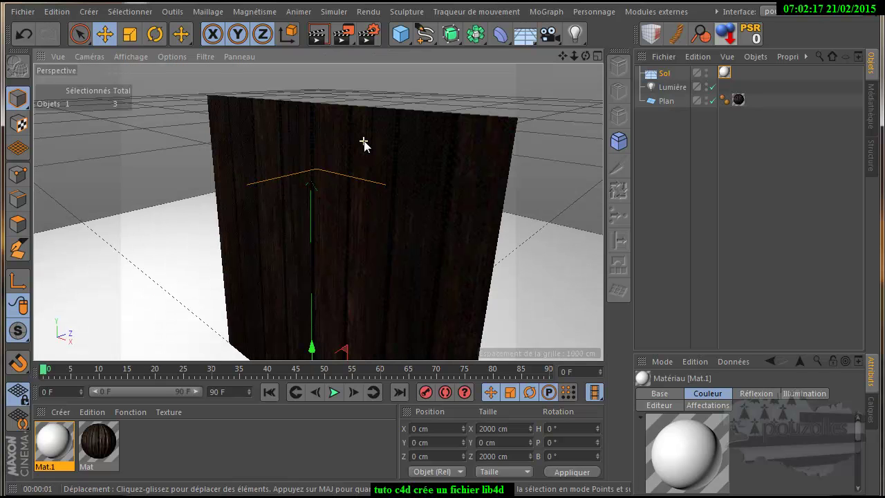
{"action": "left_click", "coordinate": [317, 36]}
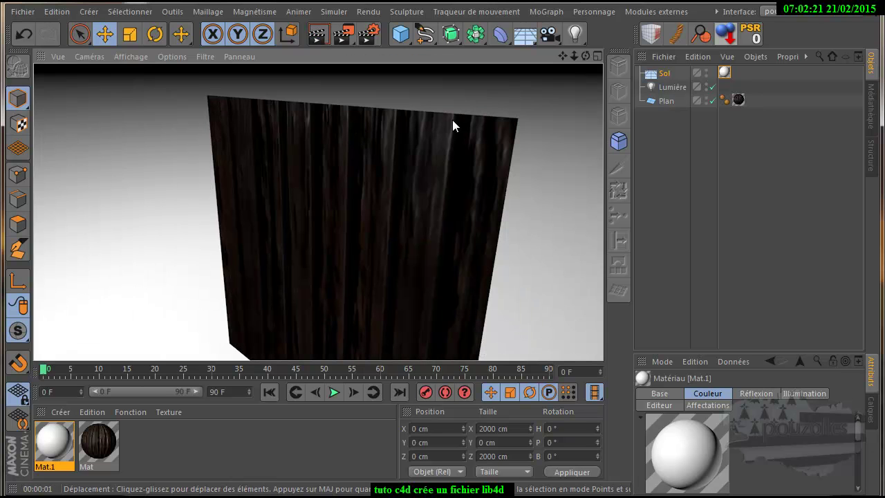
{"action": "left_click", "coordinate": [442, 180]}
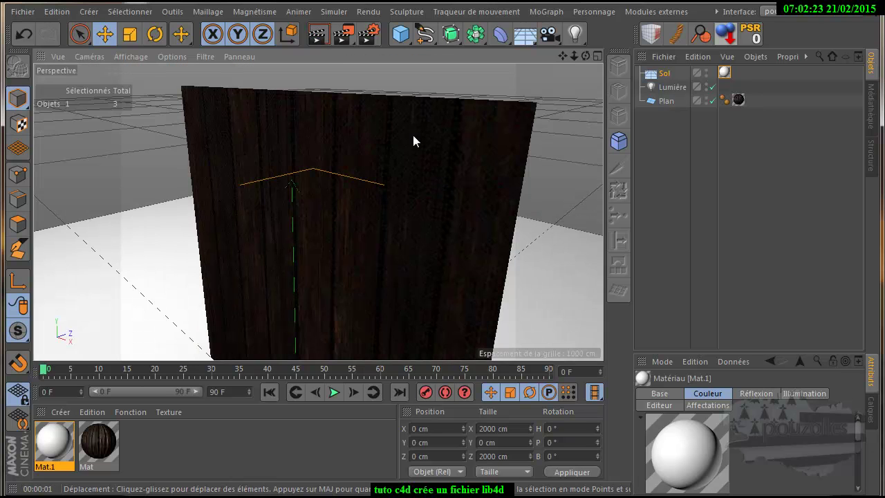
{"action": "left_click", "coordinate": [334, 44]}
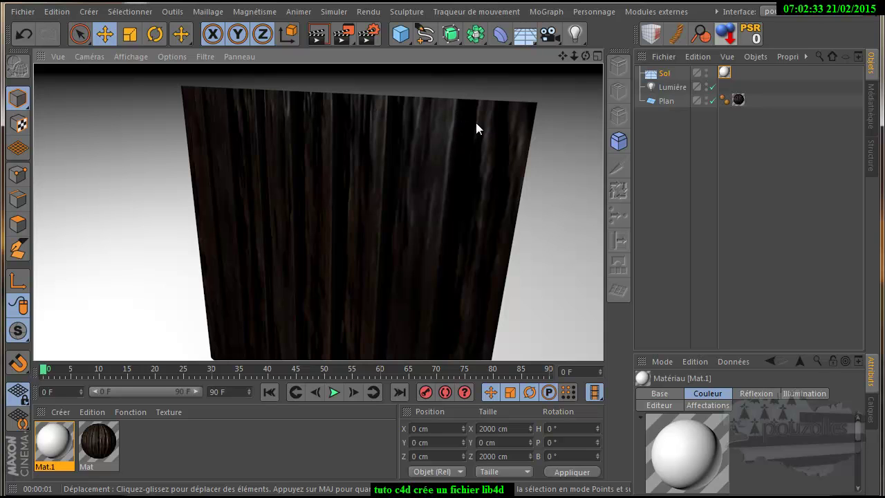
{"action": "scroll", "coordinate": [475, 123], "scroll_direction": "down", "scroll_amount": 2}
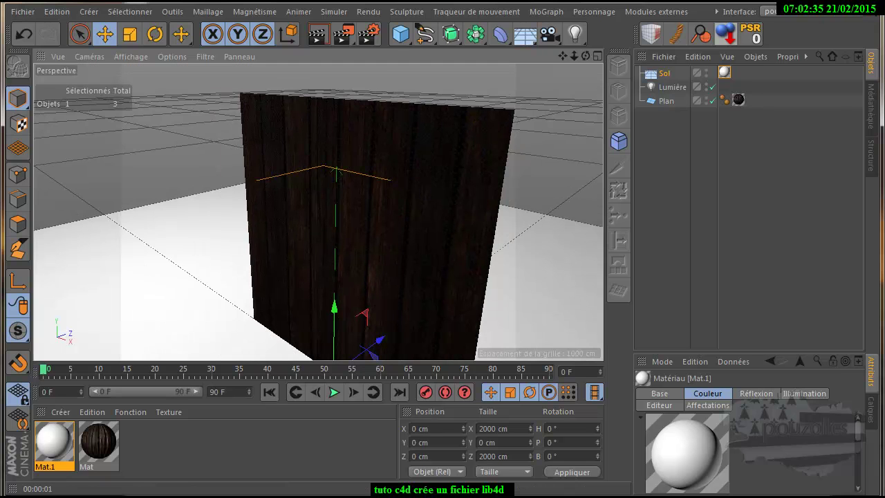
- Switch to CrazyBump and set the normal map Intensity to -50, checking the effect on the preview ball
{"action": "key", "text": "alt+Tab"}
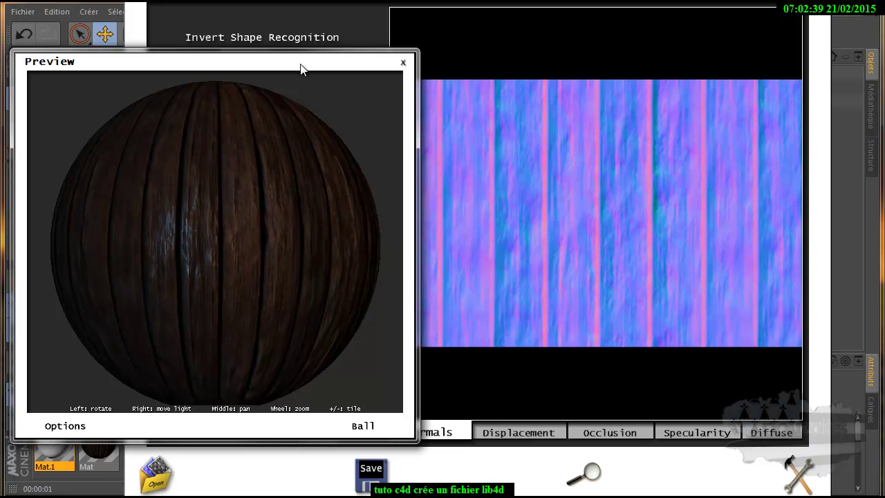
{"action": "left_click_drag", "start_coordinate": [311, 75], "coordinate": [706, 79]}
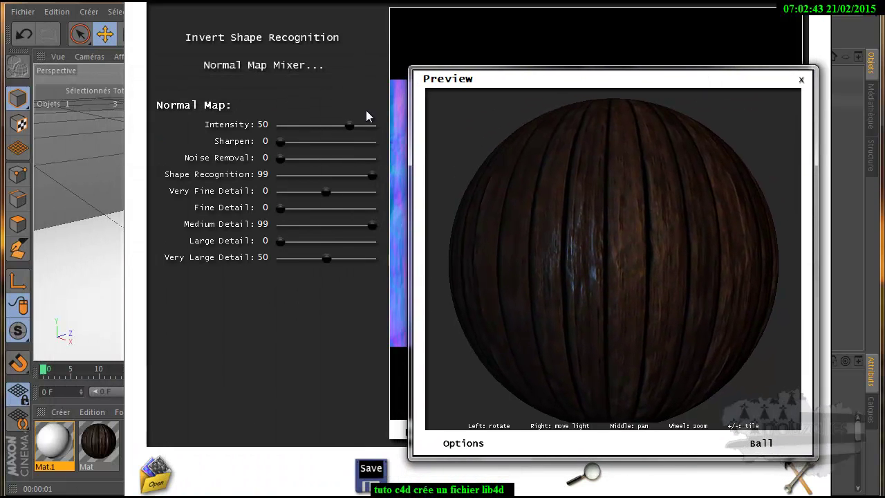
{"action": "left_click", "coordinate": [308, 130]}
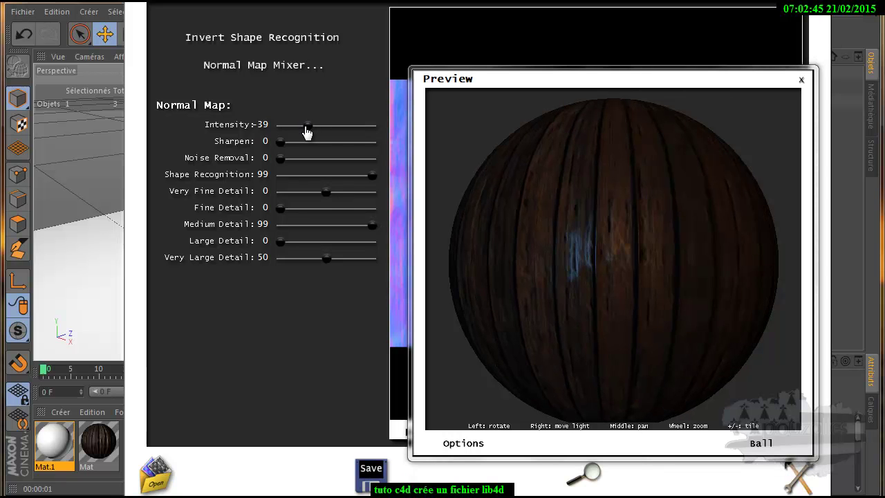
{"action": "left_click_drag", "start_coordinate": [300, 132], "coordinate": [308, 131]}
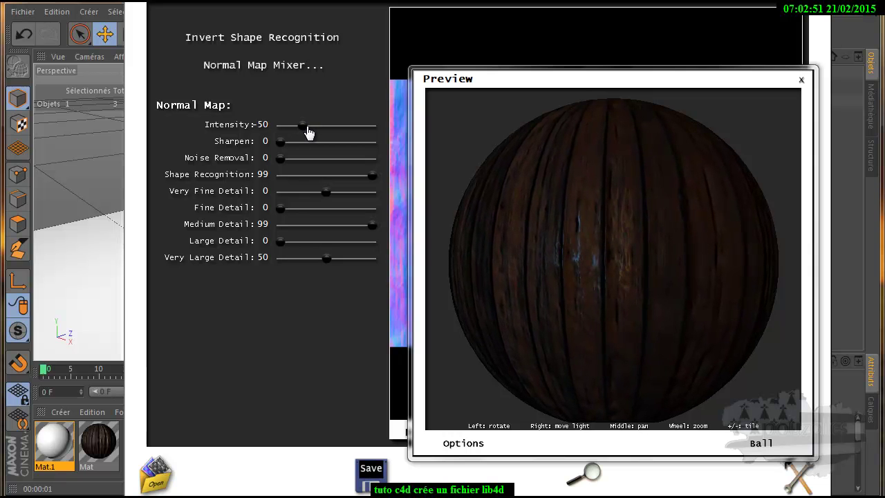
{"action": "left_click_drag", "start_coordinate": [767, 84], "coordinate": [368, 27]}
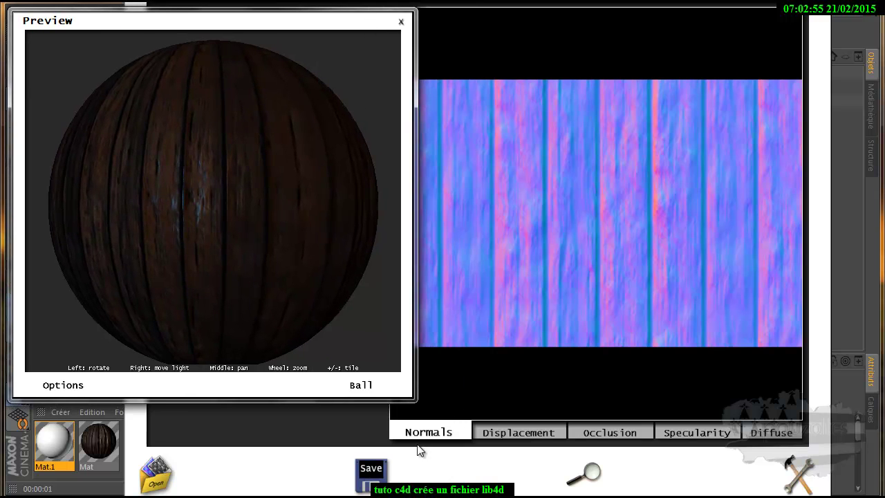
- Delete the old 01_COLOR, 01_DISP, 01_NRM, 01_OCC and 01_SPEC maps from Nouveau dossier and save all new maps as PNG named 01_SPEC
{"action": "left_click", "coordinate": [377, 475]}
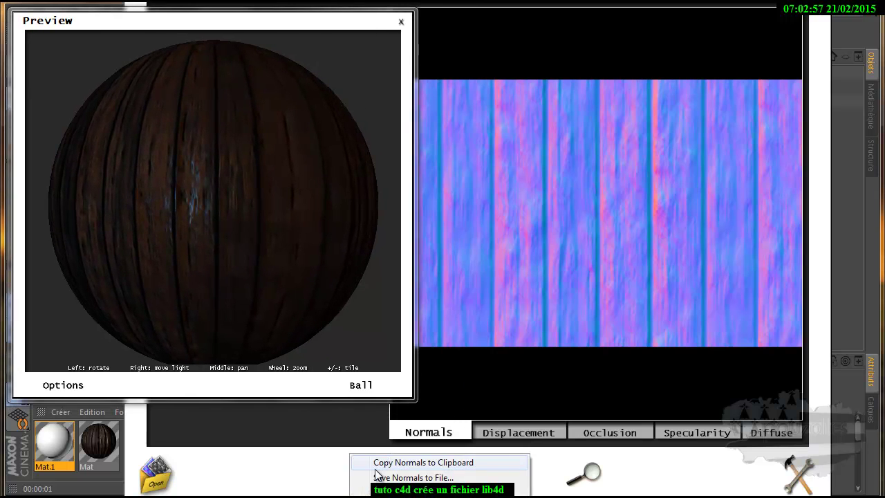
{"action": "left_click", "coordinate": [393, 492]}
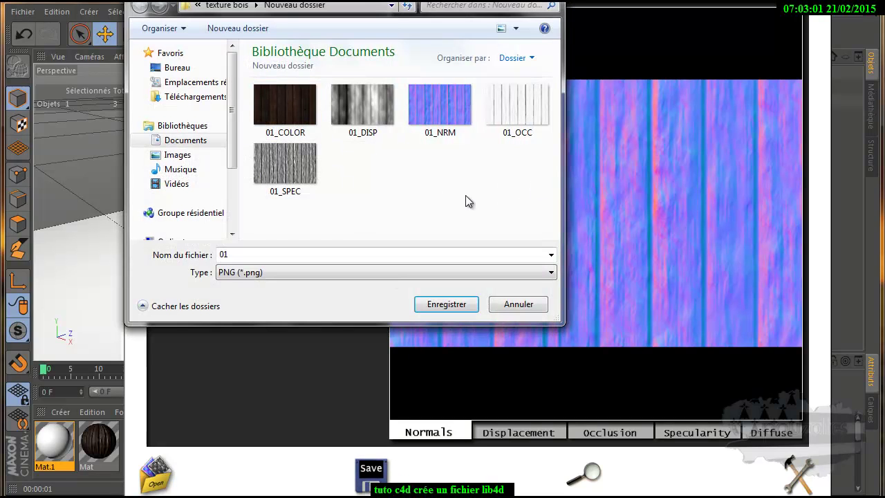
{"action": "left_click", "coordinate": [304, 121]}
{"action": "key", "text": "Delete"}
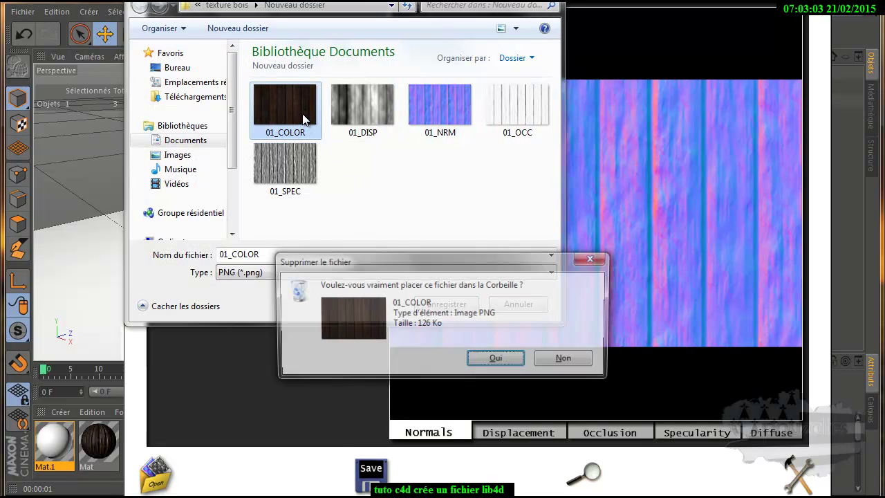
{"action": "key", "text": "Return"}
{"action": "key", "text": "Delete"}
{"action": "key", "text": "Return"}
{"action": "key", "text": "Delete"}
{"action": "key", "text": "Return"}
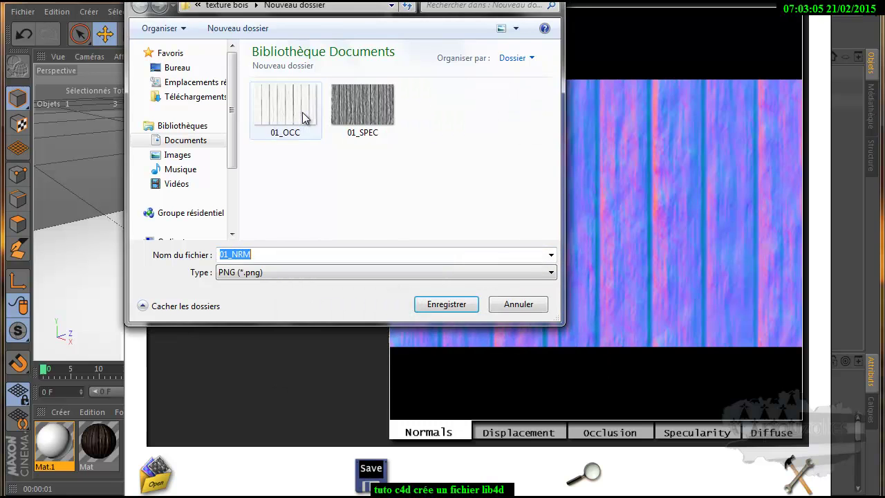
{"action": "key", "text": "Delete"}
{"action": "key", "text": "Return"}
{"action": "key", "text": "Delete"}
{"action": "key", "text": "Return"}
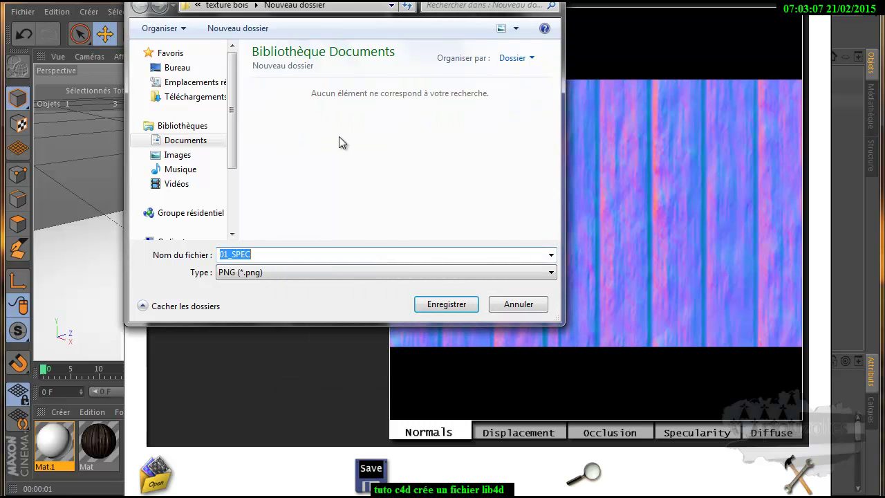
{"action": "left_click", "coordinate": [446, 304]}
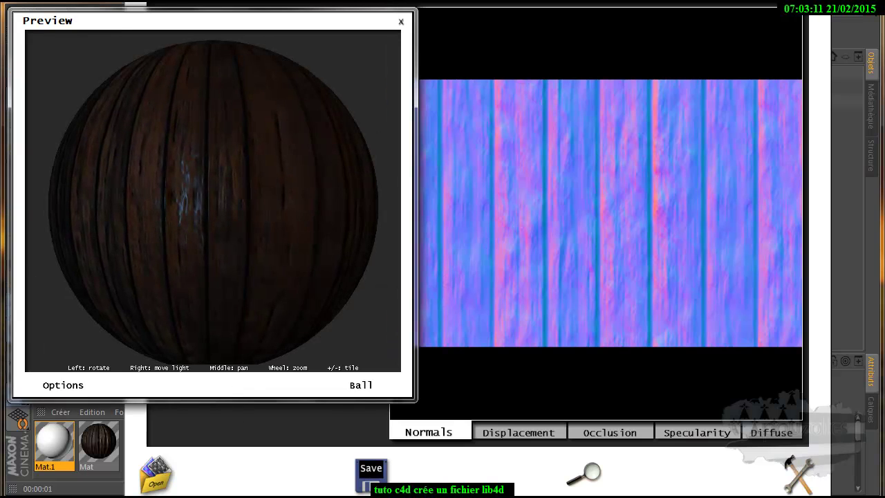
- Switch to Cinema 4D and load 01_SPEC_SPEC as the Réflexion specular texture of material Mat, without copying it to the project
{"action": "key", "text": "alt+Tab"}
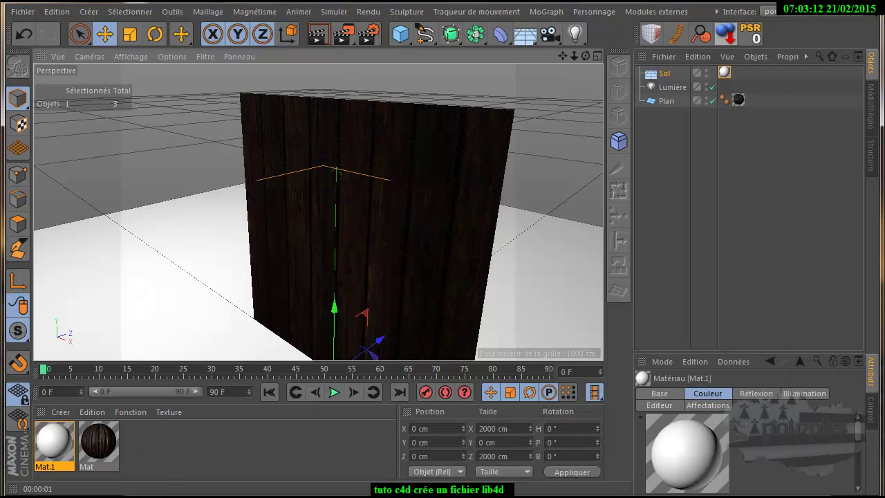
{"action": "left_click", "coordinate": [106, 451]}
{"action": "double_click", "coordinate": [106, 452]}
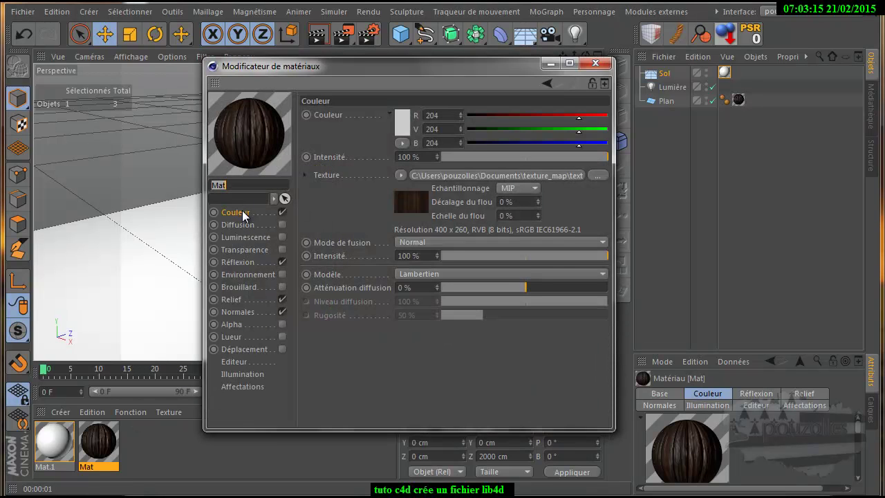
{"action": "left_click", "coordinate": [237, 261]}
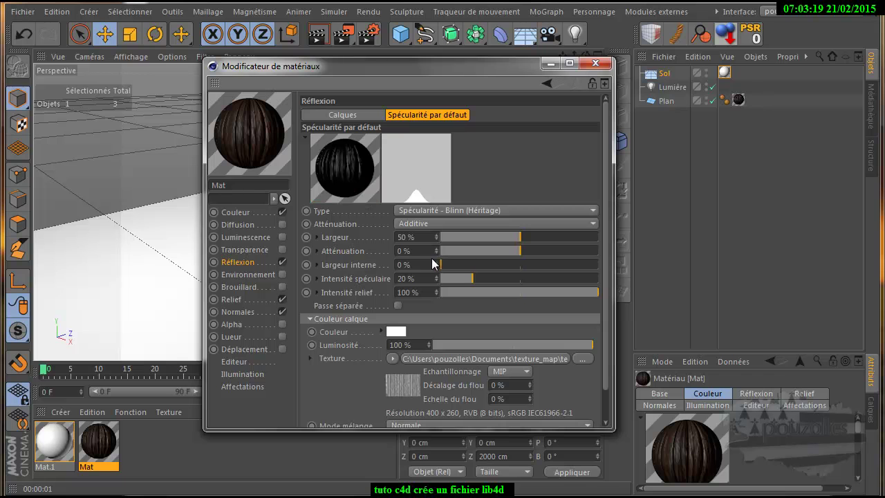
{"action": "left_click", "coordinate": [589, 358]}
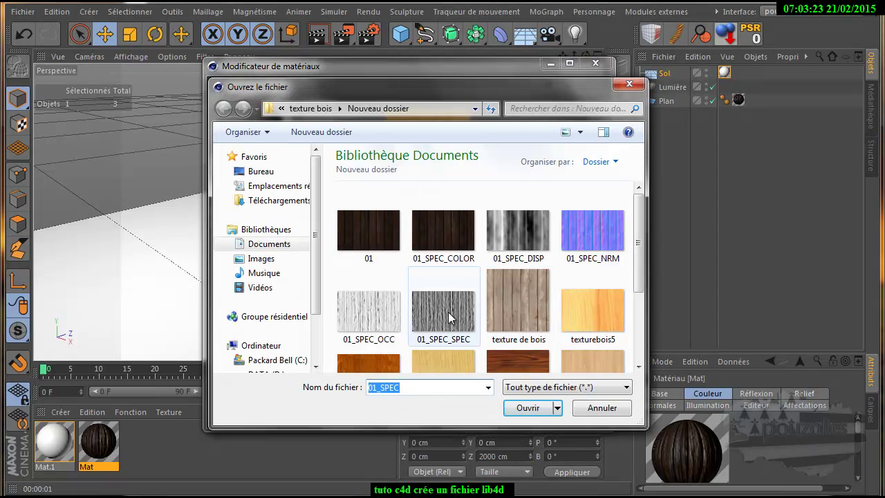
{"action": "double_click", "coordinate": [448, 314]}
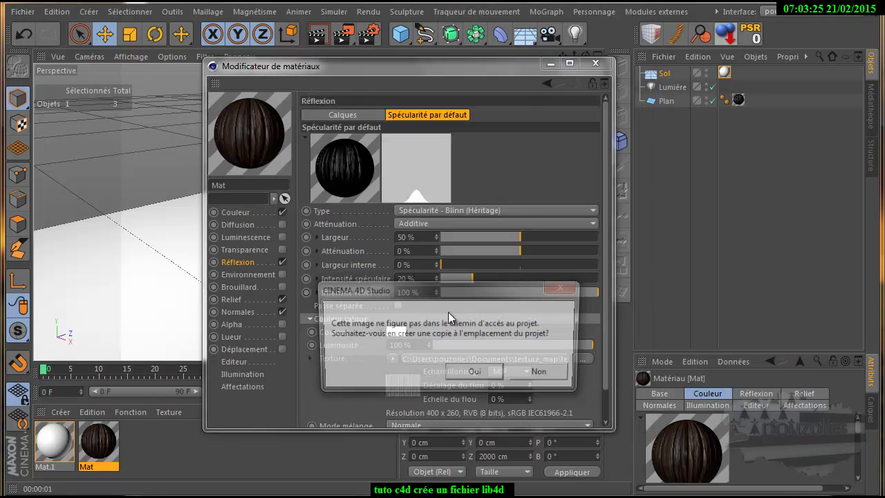
{"action": "left_click", "coordinate": [542, 374]}
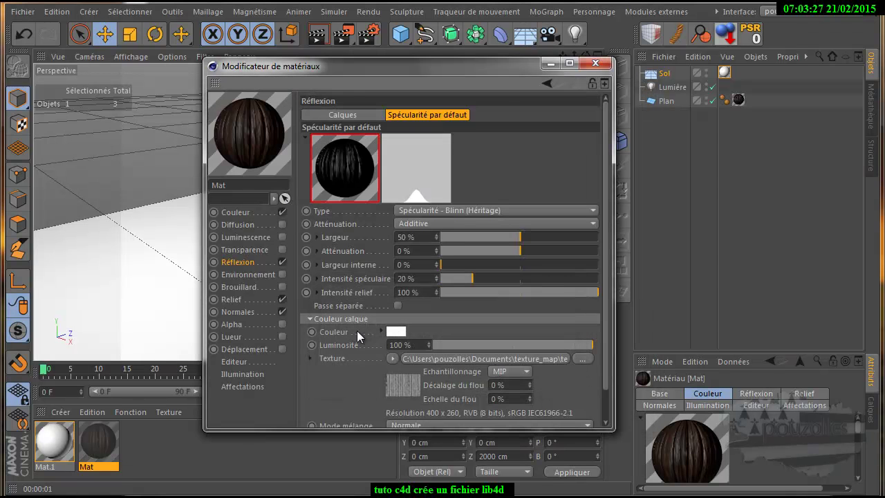
- Replace the Relief texture of Mat with 01_SPEC_DISP, without copying it to the project
{"action": "left_click", "coordinate": [239, 299]}
{"action": "left_click", "coordinate": [596, 146]}
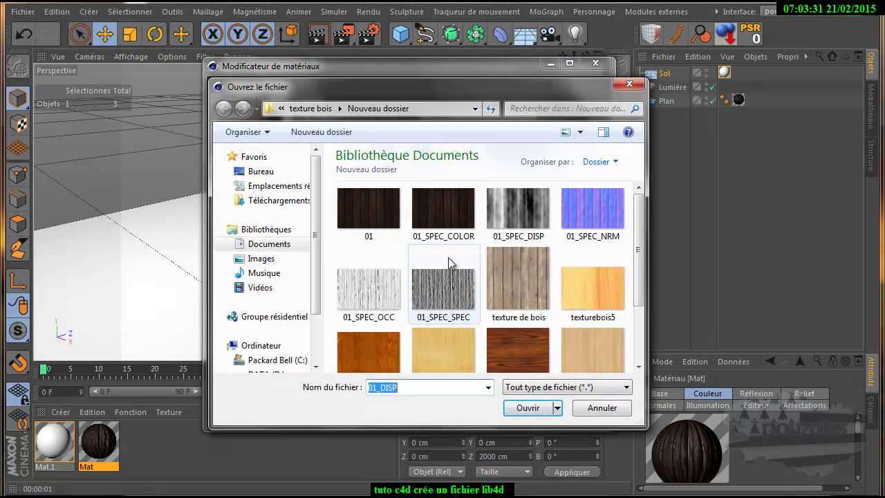
{"action": "double_click", "coordinate": [521, 212]}
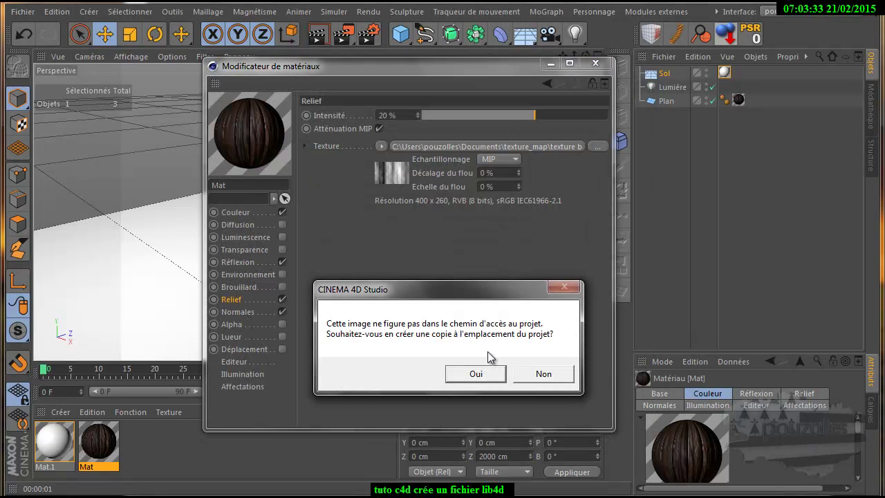
{"action": "left_click", "coordinate": [543, 373]}
- Replace the Normales texture of Mat with 01_SPEC_NRM, without copying it to the project, and close the material editor
{"action": "left_click", "coordinate": [252, 312]}
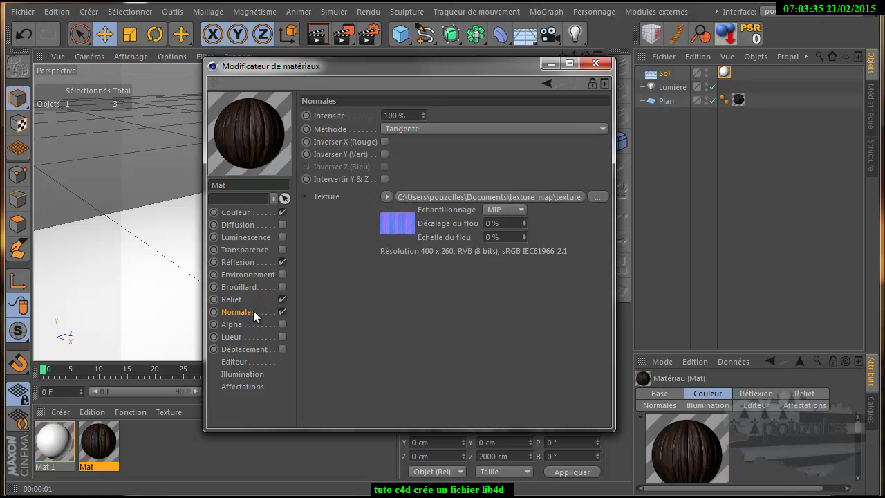
{"action": "left_click", "coordinate": [593, 197]}
{"action": "double_click", "coordinate": [570, 216]}
{"action": "left_click", "coordinate": [538, 371]}
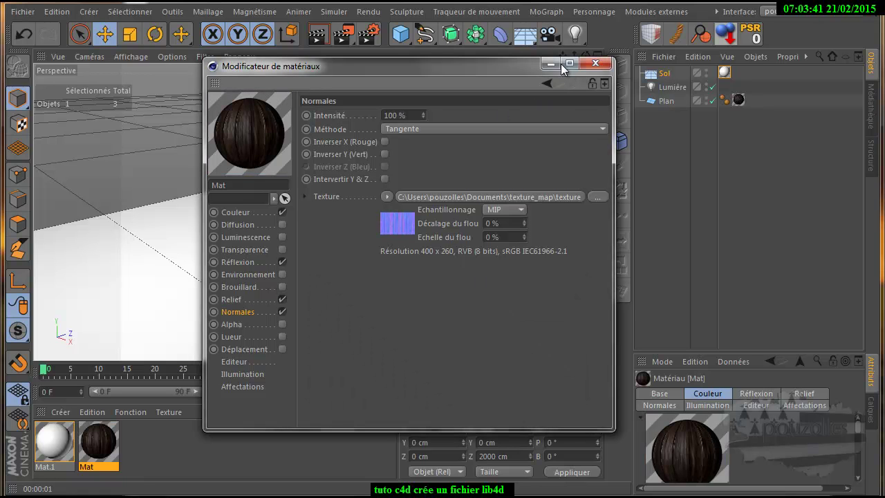
{"action": "left_click", "coordinate": [597, 64]}
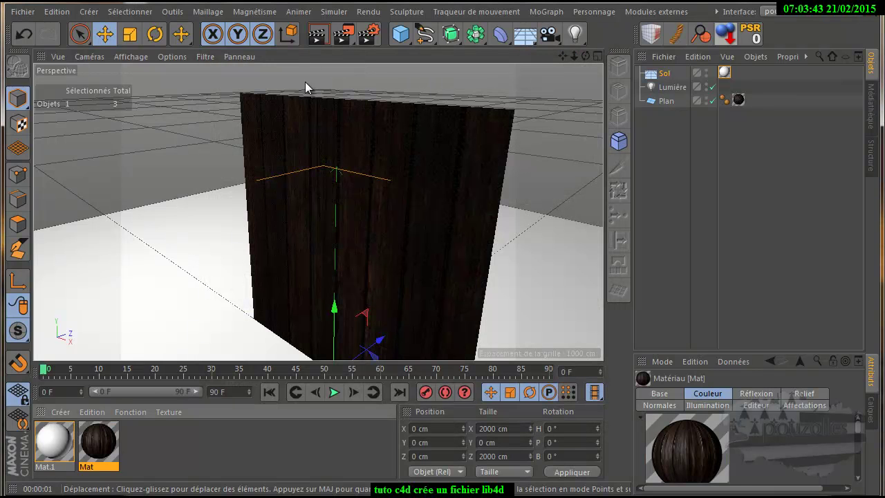
- Render the active view from two distances to examine the updated wood relief on the plane
{"action": "left_click", "coordinate": [317, 34]}
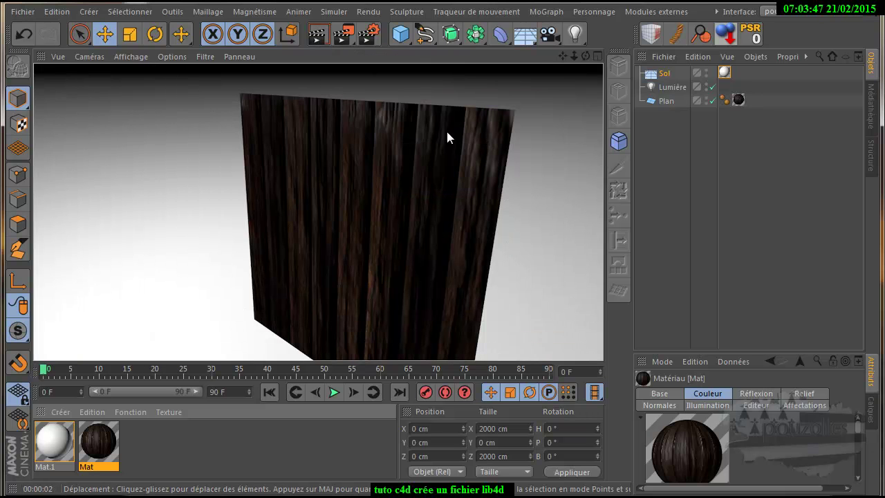
{"action": "scroll", "coordinate": [380, 251], "scroll_direction": "up", "scroll_amount": 3}
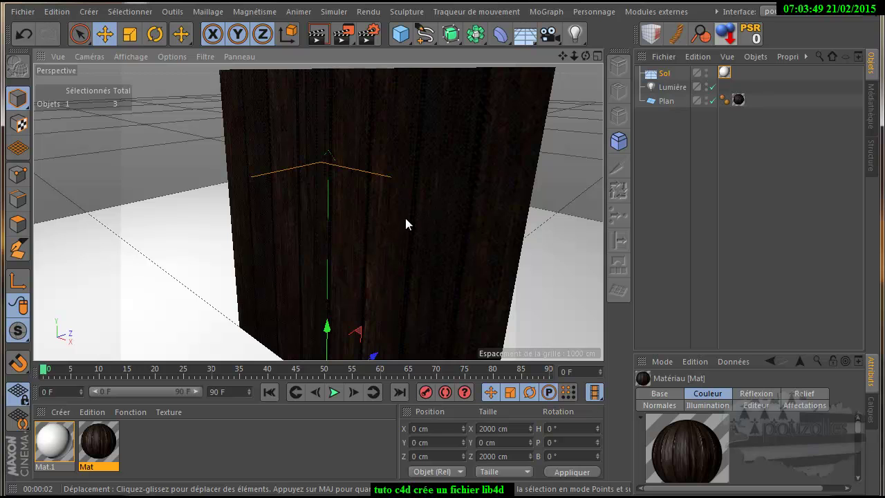
{"action": "left_click", "coordinate": [319, 35]}
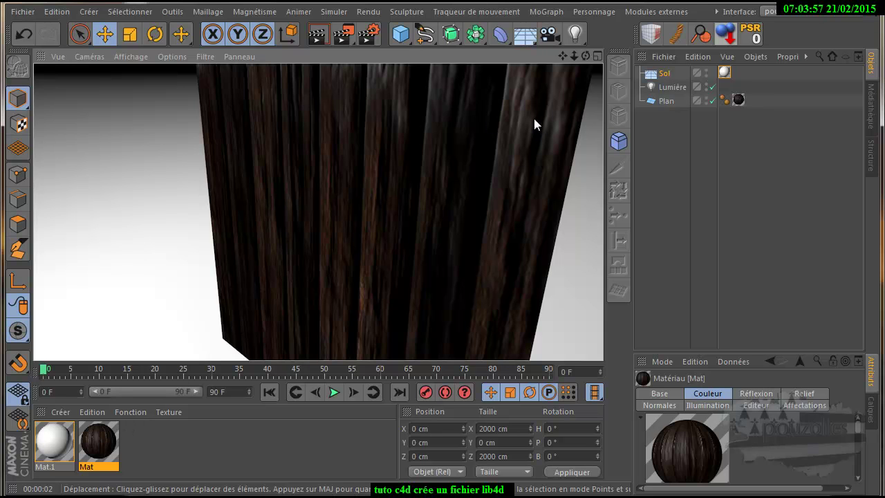
- Set the Normales Intensité of Mat to 40 %, close the material editor and render the active view
{"action": "left_click", "coordinate": [99, 440]}
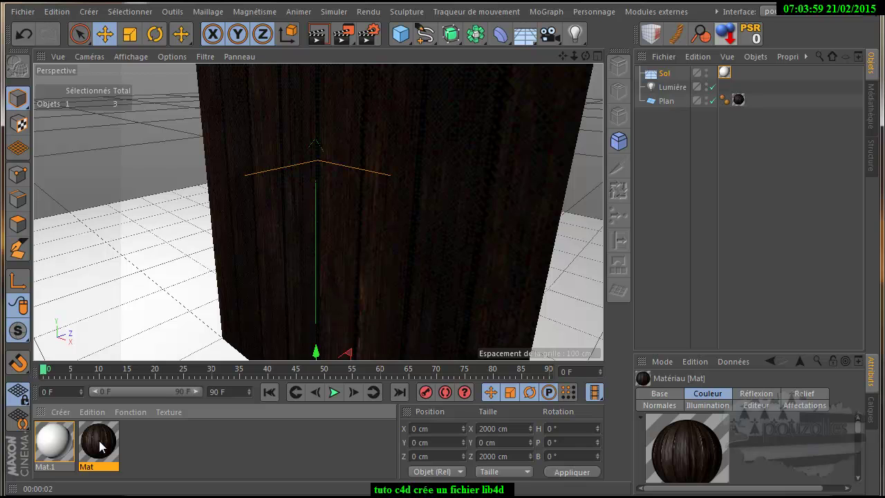
{"action": "double_click", "coordinate": [99, 441]}
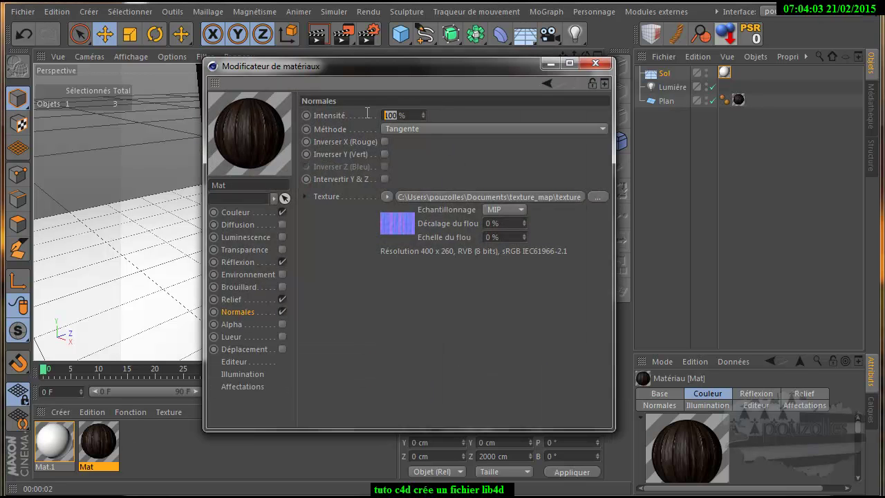
{"action": "type", "text": "40"}
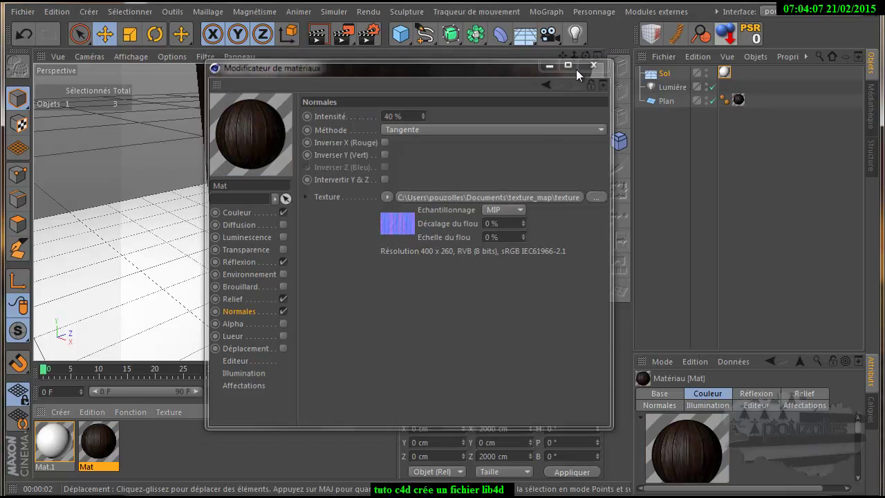
{"action": "left_click", "coordinate": [596, 63]}
{"action": "left_click", "coordinate": [320, 36]}
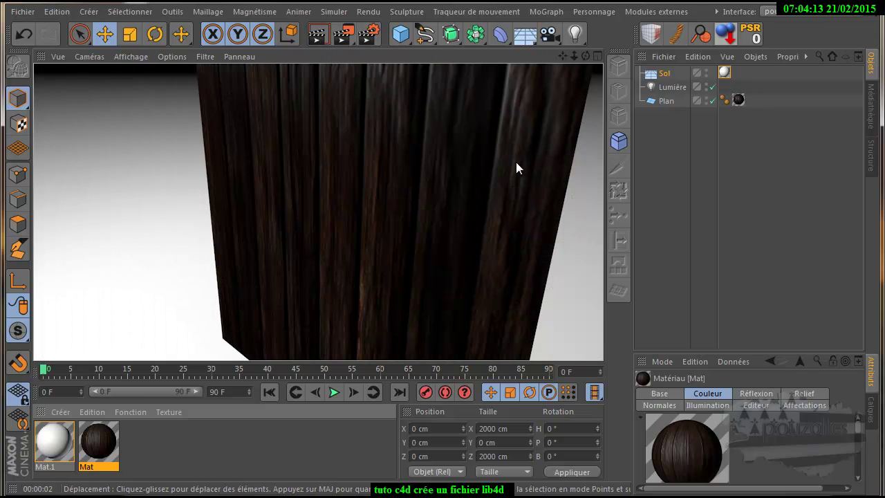
- Open the Relief channel of the wood material Mat and adjust its Intensité
{"action": "double_click", "coordinate": [100, 450]}
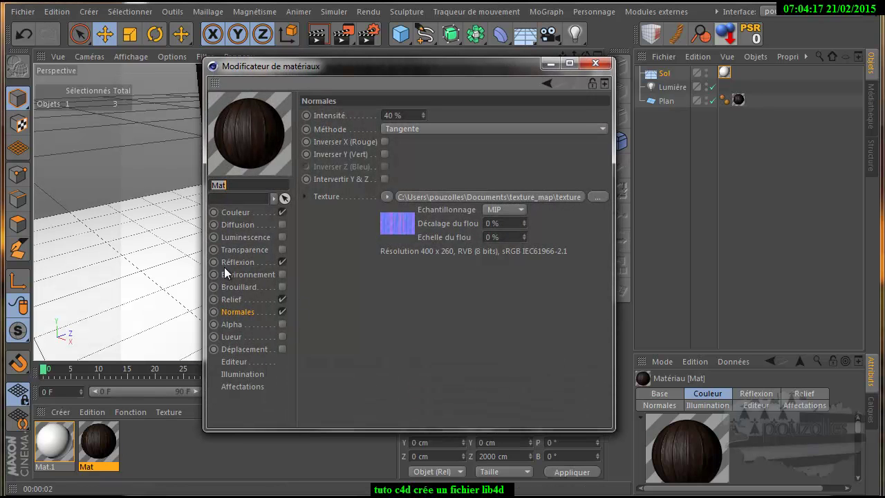
{"action": "left_click", "coordinate": [232, 300]}
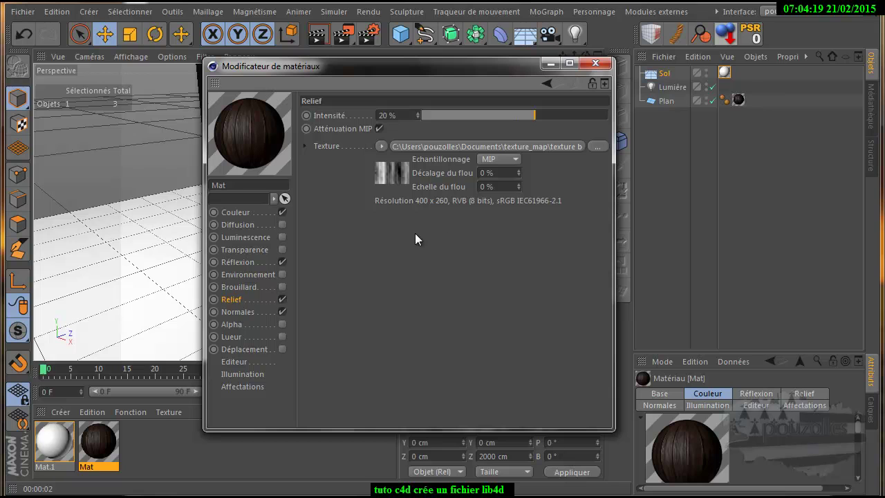
{"action": "left_click_drag", "start_coordinate": [469, 114], "coordinate": [525, 115]}
- Set the Normales Intensité of Mat to 30 %, close the material editor and render the active view
{"action": "left_click", "coordinate": [242, 311]}
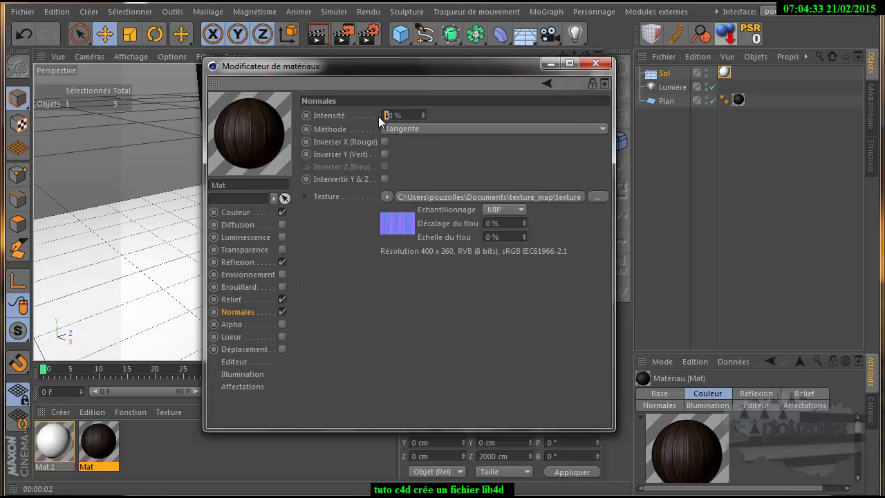
{"action": "left_click", "coordinate": [418, 313]}
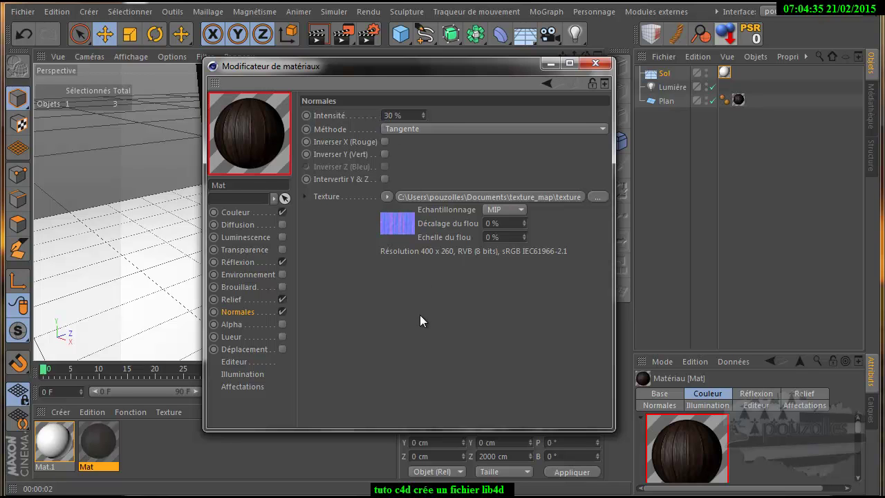
{"action": "left_click", "coordinate": [594, 63]}
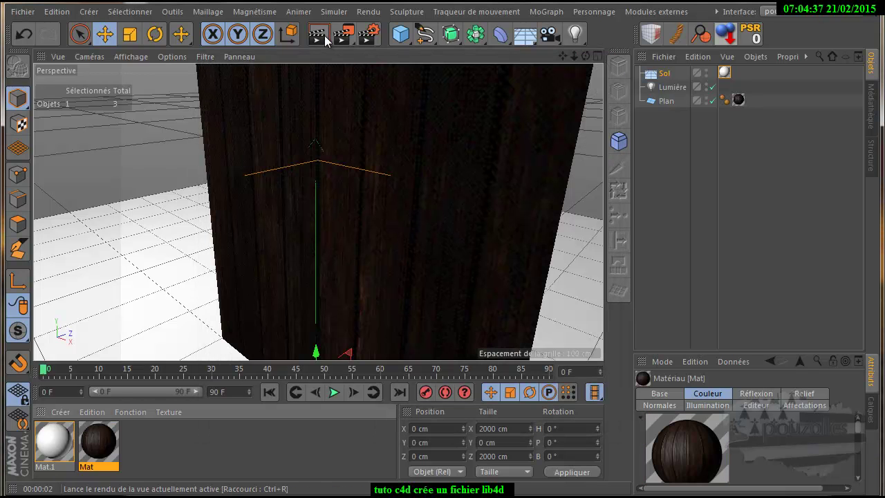
{"action": "left_click", "coordinate": [320, 35]}
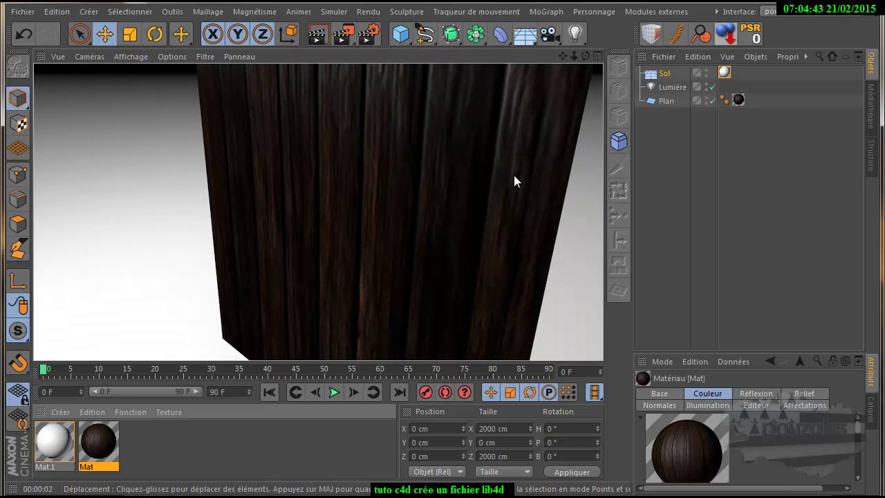
- Open the Médiathèque window
{"action": "scroll", "coordinate": [407, 199], "scroll_direction": "down", "scroll_amount": 3}
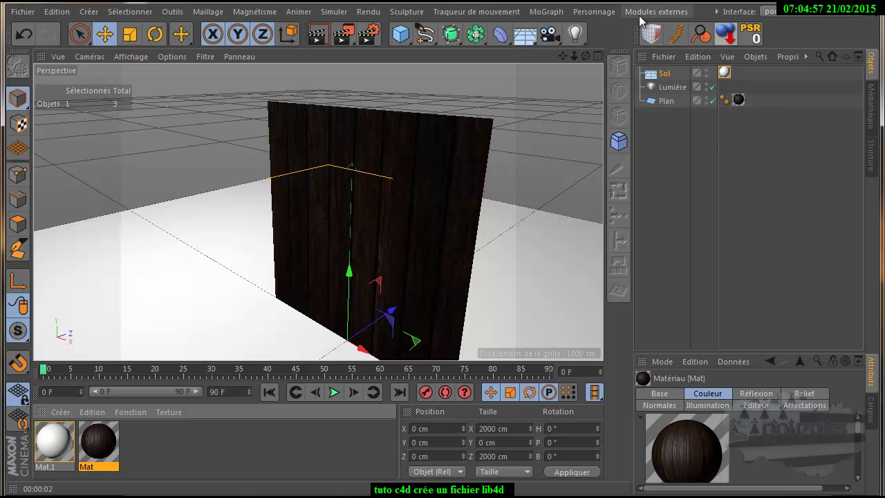
{"action": "left_click", "coordinate": [717, 12]}
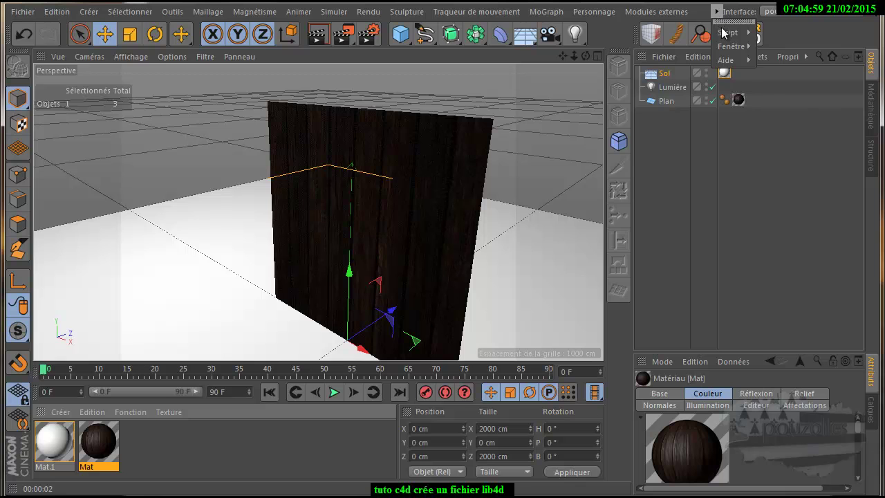
{"action": "mouse_move", "coordinate": [726, 43]}
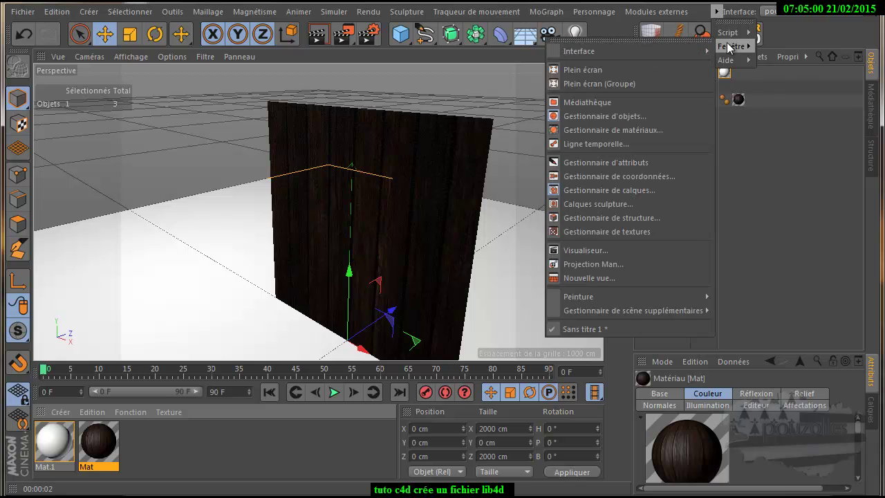
{"action": "left_click", "coordinate": [595, 99]}
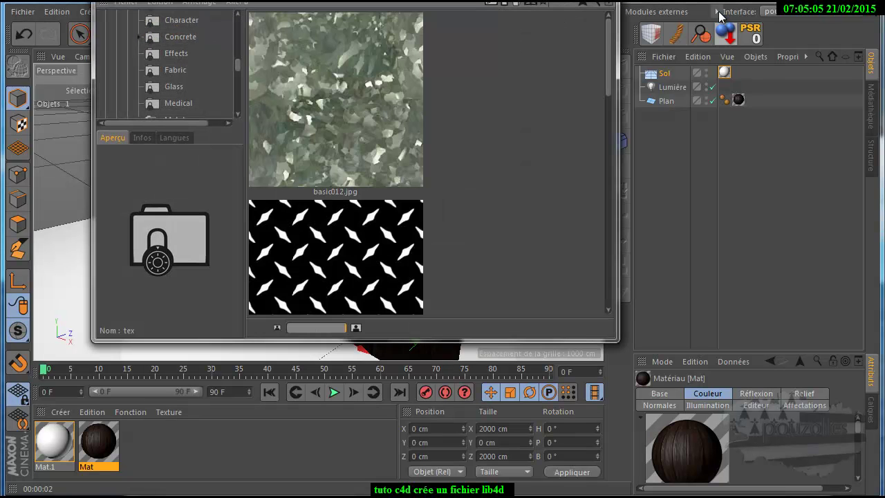
{"action": "left_click", "coordinate": [718, 12]}
{"action": "mouse_move", "coordinate": [724, 43]}
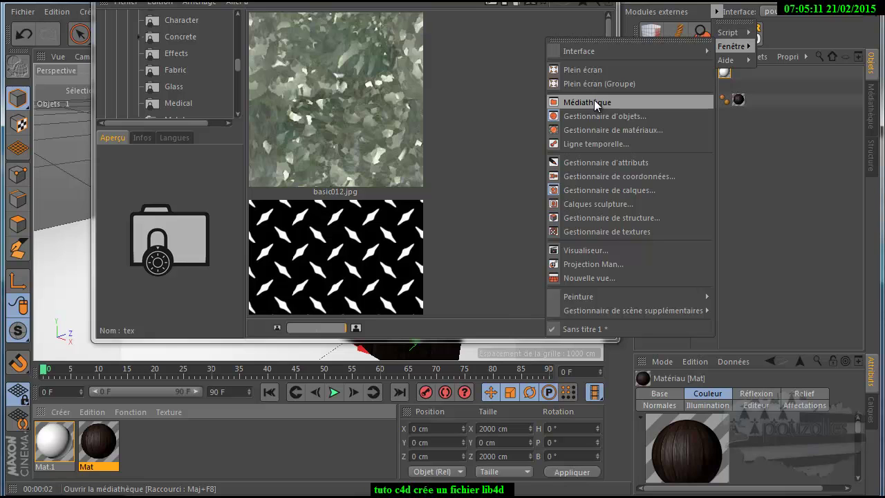
{"action": "left_click", "coordinate": [641, 115]}
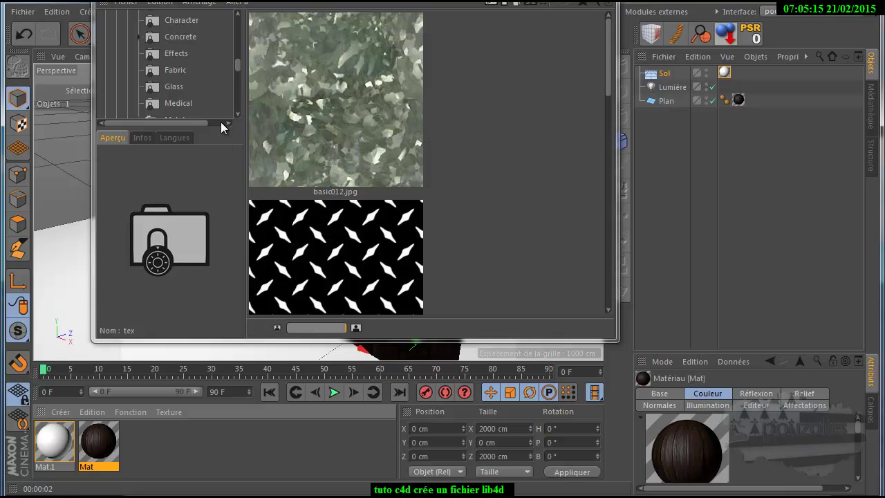
- Widen the Médiathèque folder tree, collapse the Prime folder and select Préréglages
{"action": "left_click_drag", "start_coordinate": [243, 145], "coordinate": [346, 148]}
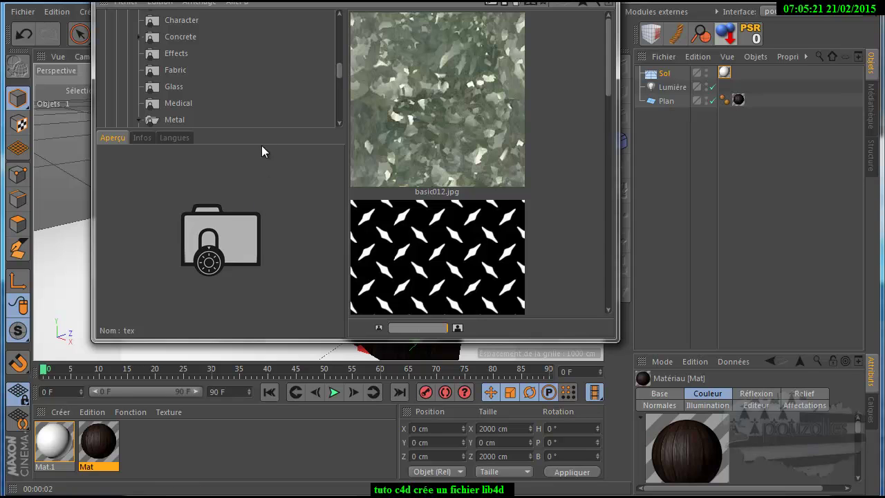
{"action": "left_click_drag", "start_coordinate": [337, 65], "coordinate": [334, 44]}
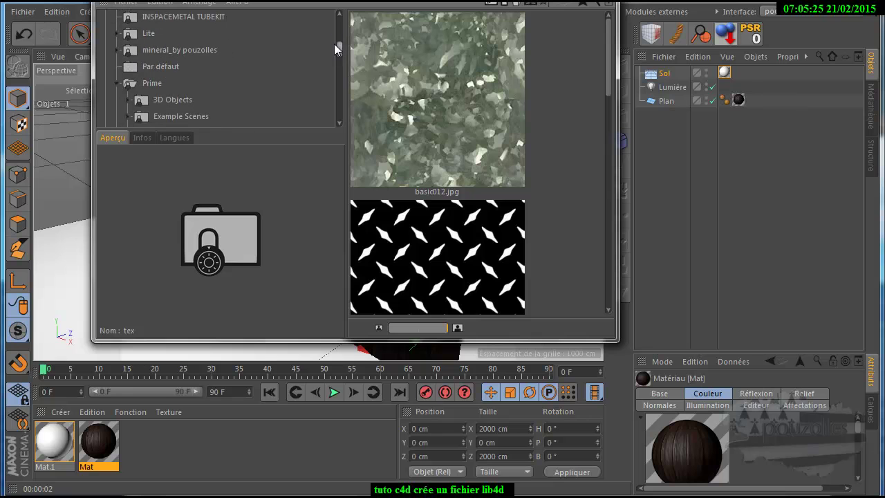
{"action": "left_click", "coordinate": [118, 82]}
{"action": "left_click_drag", "start_coordinate": [341, 81], "coordinate": [344, 43]}
{"action": "left_click", "coordinate": [152, 53]}
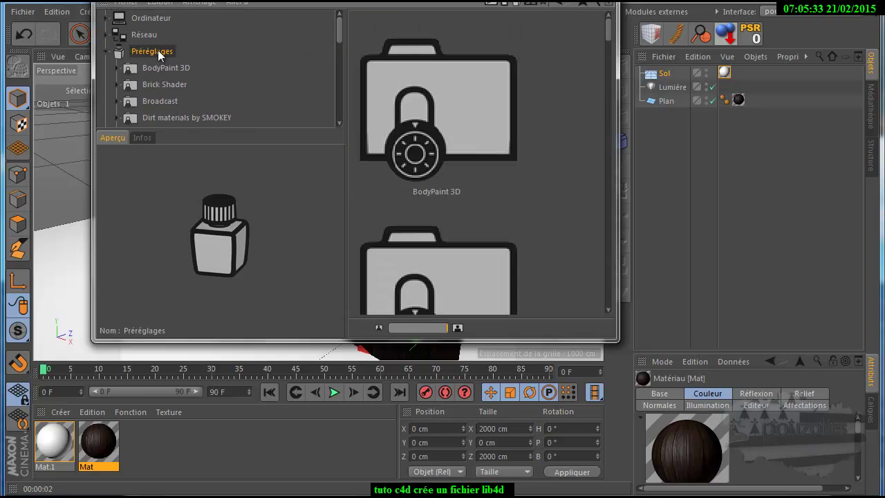
- Create a new preset library named tuto in the Médiathèque
{"action": "left_click", "coordinate": [125, 3]}
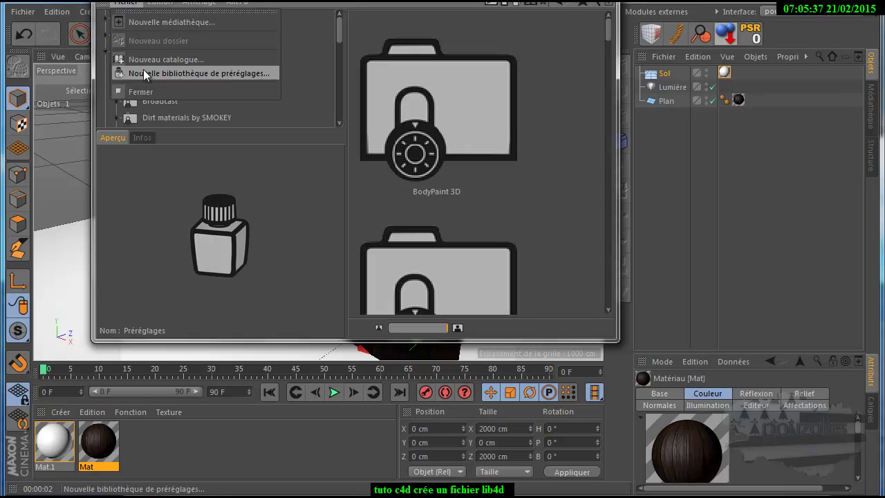
{"action": "left_click", "coordinate": [207, 72]}
{"action": "left_click_drag", "start_coordinate": [196, 46], "coordinate": [312, 142]}
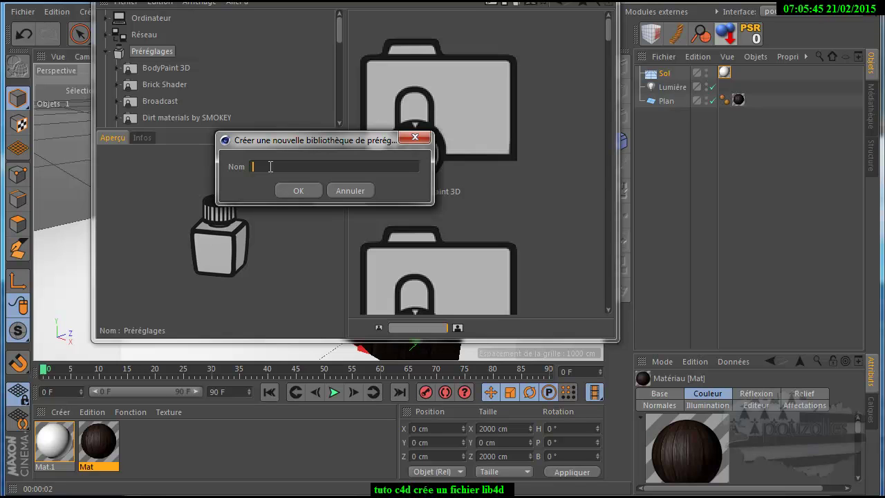
{"action": "type", "text": "uto"}
{"action": "left_click", "coordinate": [299, 191]}
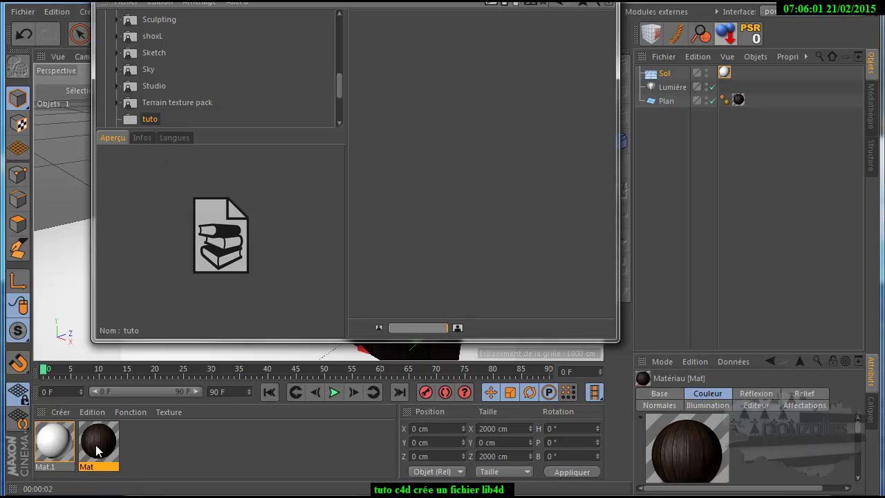
- Add the wood material Mat to the tuto library and preview its entry
{"action": "left_click_drag", "start_coordinate": [95, 443], "coordinate": [366, 284]}
{"action": "left_click_drag", "start_coordinate": [423, 92], "coordinate": [424, 93]}
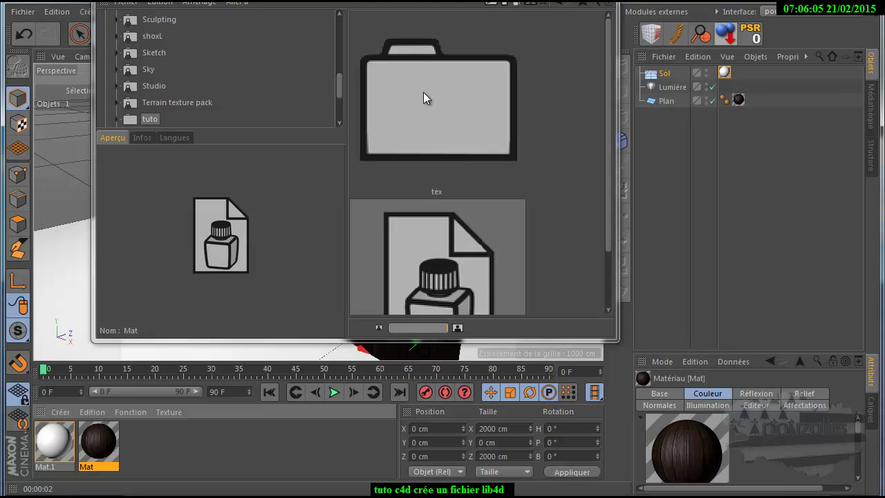
{"action": "scroll", "coordinate": [442, 267], "scroll_direction": "down", "scroll_amount": 1}
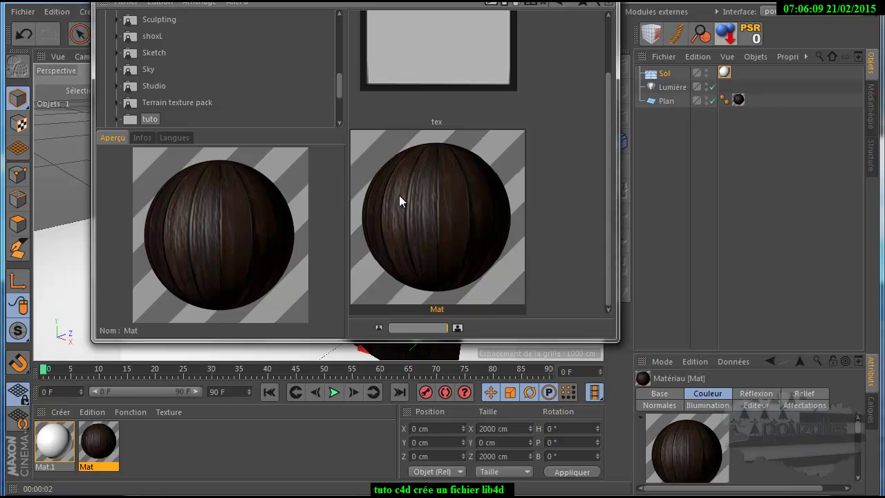
{"action": "left_click_drag", "start_coordinate": [606, 200], "coordinate": [605, 139]}
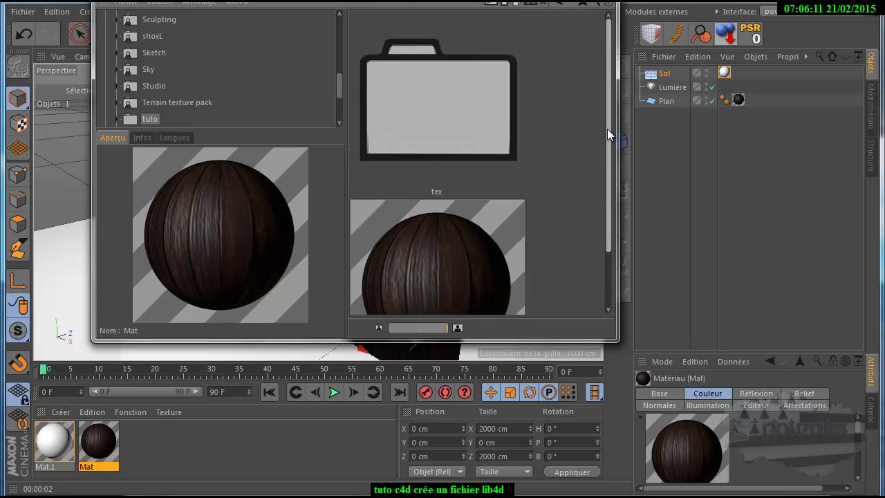
- Open the tex folder of the tuto library and check which texture maps were stored with Mat
{"action": "left_click", "coordinate": [482, 92]}
{"action": "double_click", "coordinate": [480, 89]}
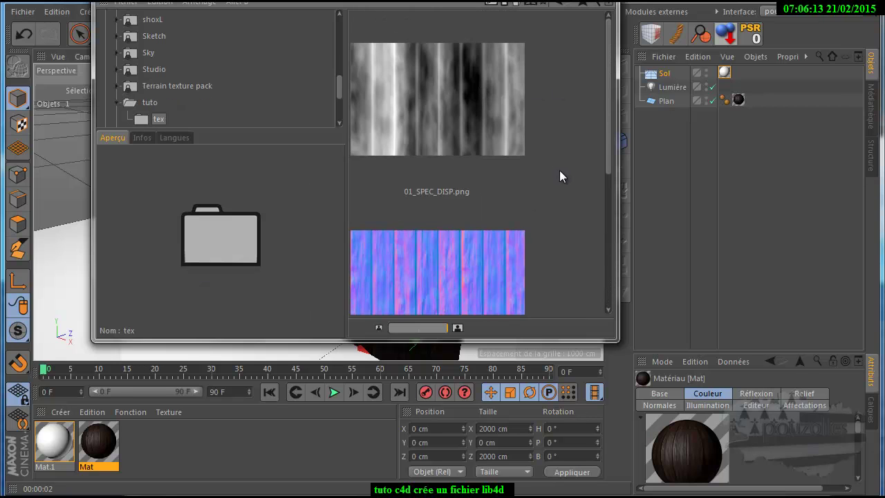
{"action": "scroll", "coordinate": [560, 173], "scroll_direction": "down", "scroll_amount": 4}
{"action": "scroll", "coordinate": [565, 179], "scroll_direction": "up", "scroll_amount": 4}
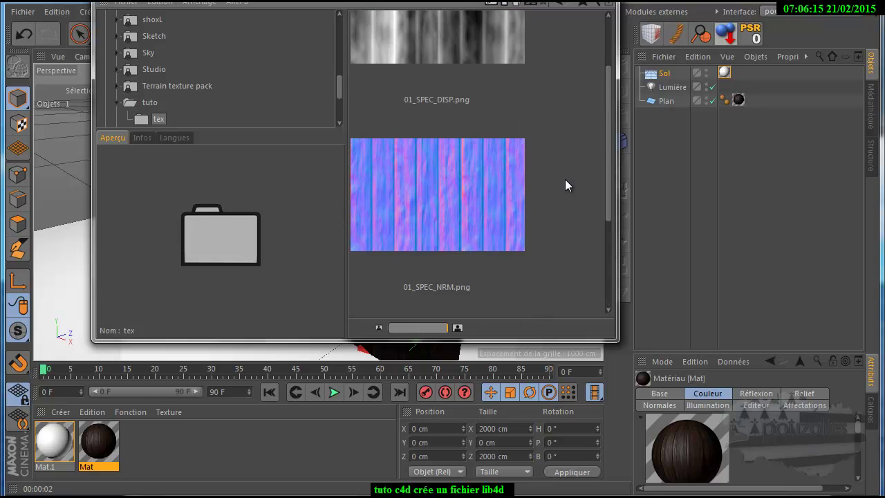
{"action": "scroll", "coordinate": [564, 179], "scroll_direction": "down", "scroll_amount": 3}
{"action": "scroll", "coordinate": [565, 179], "scroll_direction": "up", "scroll_amount": 3}
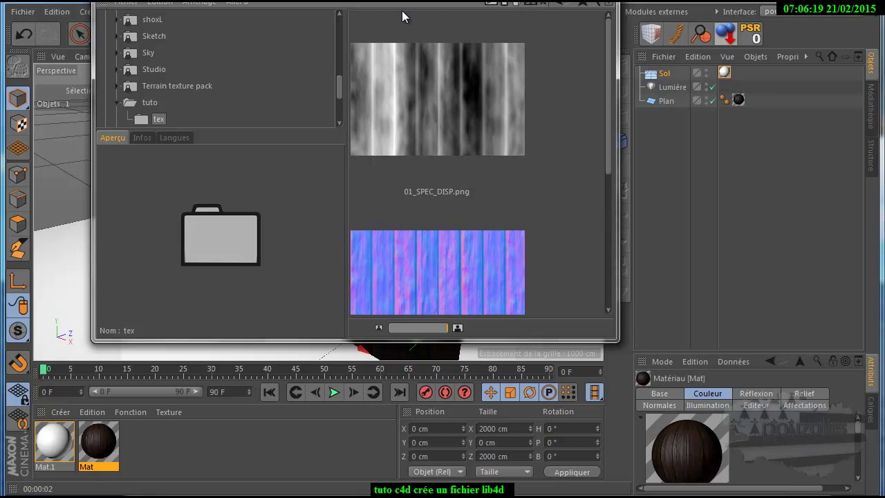
- Delete the three texture files from the library's tex folder and return to the tuto folder
{"action": "left_click", "coordinate": [461, 106]}
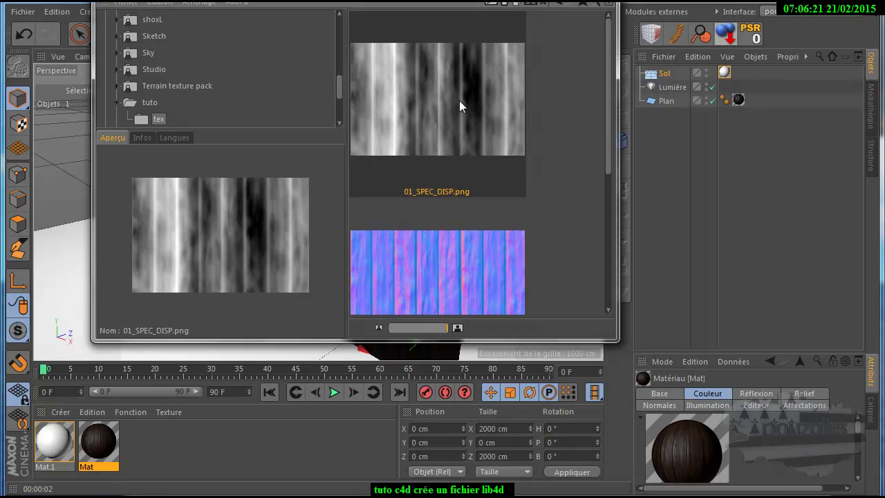
{"action": "key", "text": "Delete"}
{"action": "key", "text": "Return"}
{"action": "key", "text": "Delete"}
{"action": "key", "text": "Return"}
{"action": "key", "text": "Delete"}
{"action": "key", "text": "Return"}
{"action": "left_click", "coordinate": [582, 5]}
- Delete the Mat material and the tex folder from the tuto library
{"action": "left_click", "coordinate": [437, 239]}
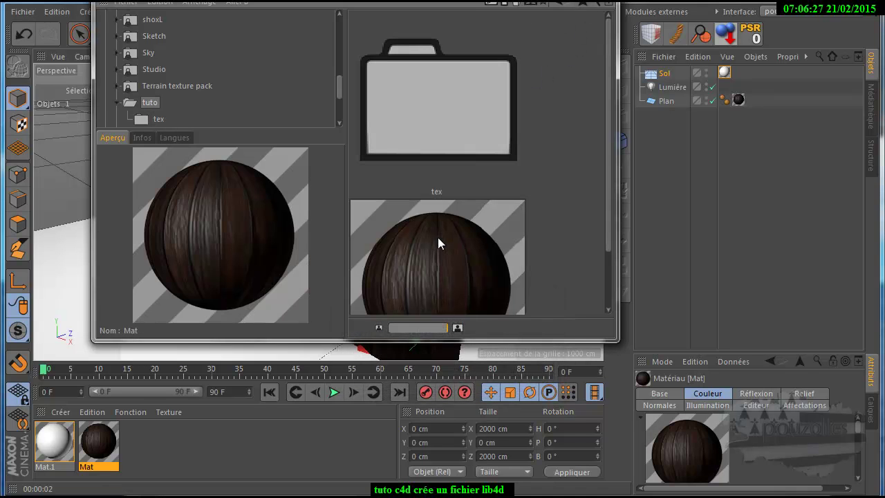
{"action": "key", "text": "Delete"}
{"action": "key", "text": "Return"}
{"action": "left_click", "coordinate": [445, 137]}
{"action": "key", "text": "Delete"}
{"action": "key", "text": "Return"}
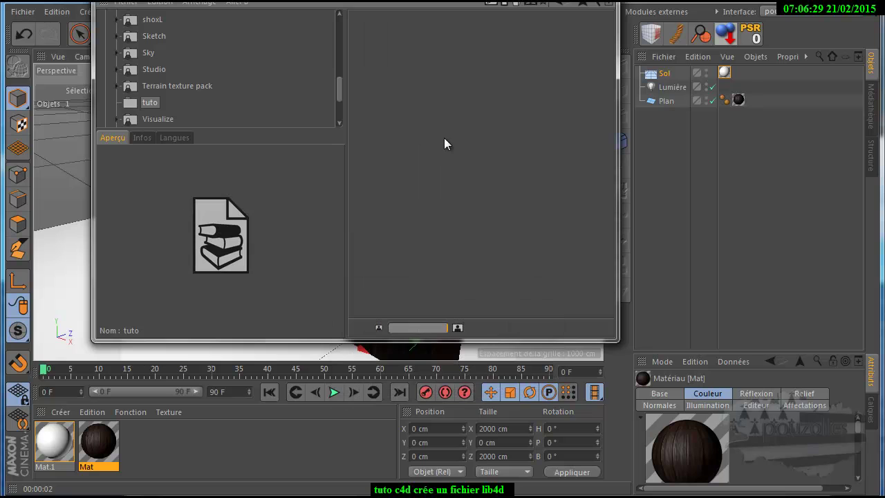
- Load 01_SPEC_COLOR as the Couleur texture of Mat and close the material editor
{"action": "double_click", "coordinate": [107, 452]}
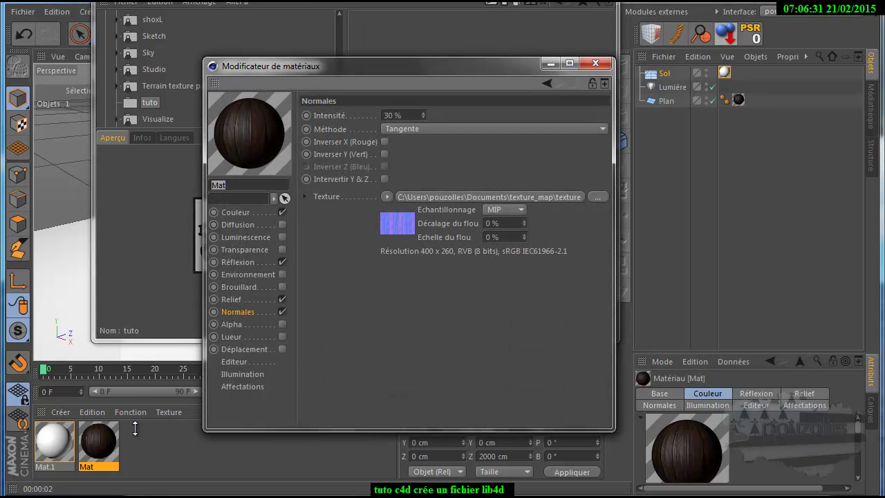
{"action": "left_click", "coordinate": [239, 213]}
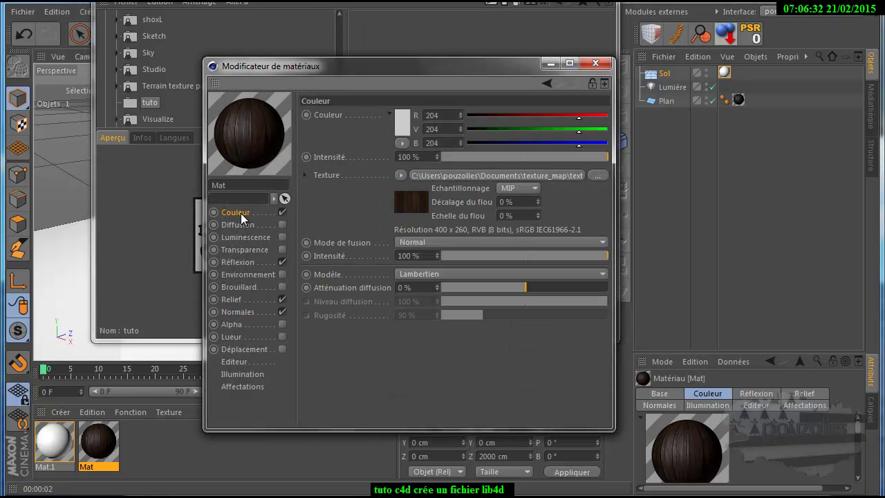
{"action": "left_click", "coordinate": [598, 175]}
{"action": "left_click", "coordinate": [439, 209]}
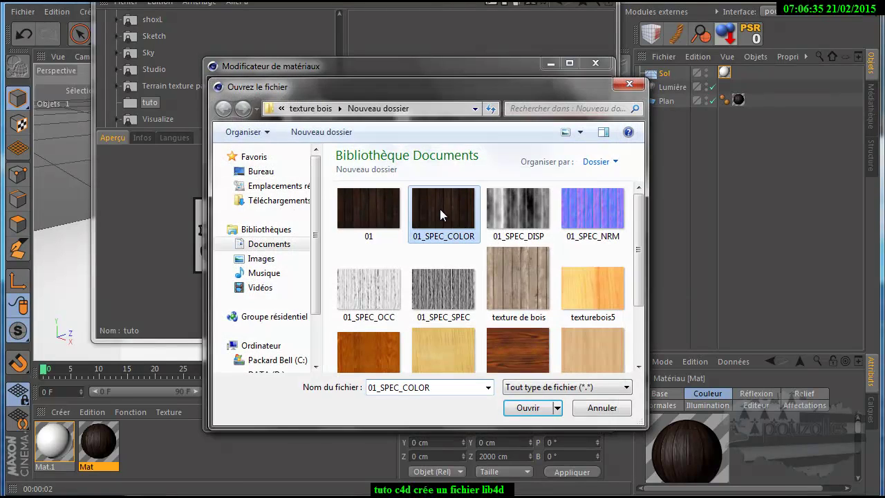
{"action": "double_click", "coordinate": [439, 208]}
{"action": "left_click", "coordinate": [546, 374]}
{"action": "left_click", "coordinate": [595, 63]}
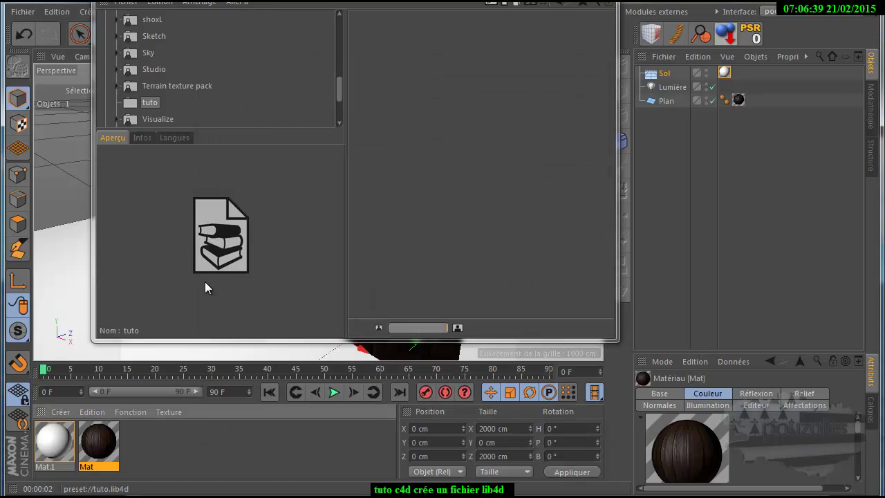
- Add the wood material Mat to the tuto library and check the texture maps stored in its tex folder
{"action": "left_click_drag", "start_coordinate": [97, 447], "coordinate": [409, 194]}
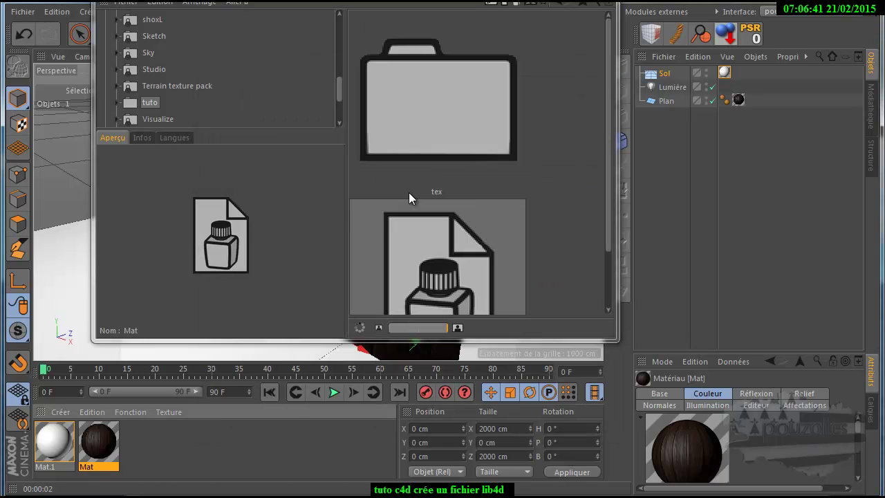
{"action": "double_click", "coordinate": [452, 117]}
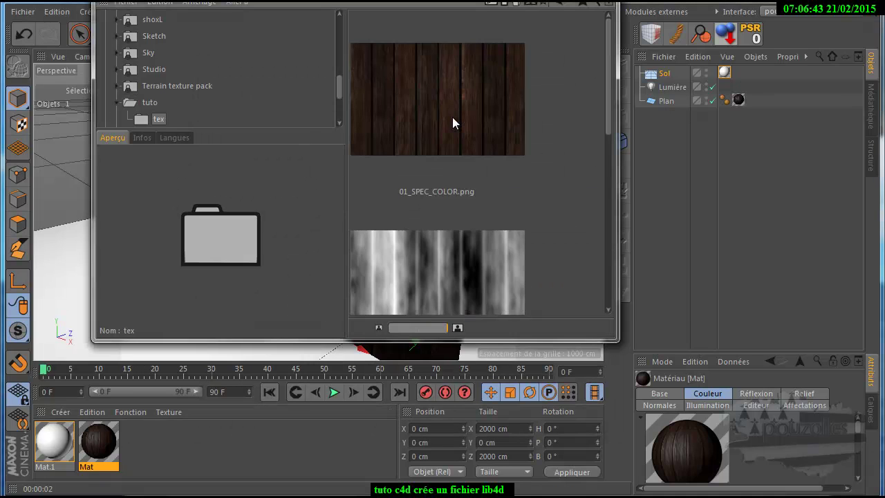
{"action": "scroll", "coordinate": [452, 125], "scroll_direction": "down", "scroll_amount": 1}
{"action": "scroll", "coordinate": [450, 120], "scroll_direction": "down", "scroll_amount": 3}
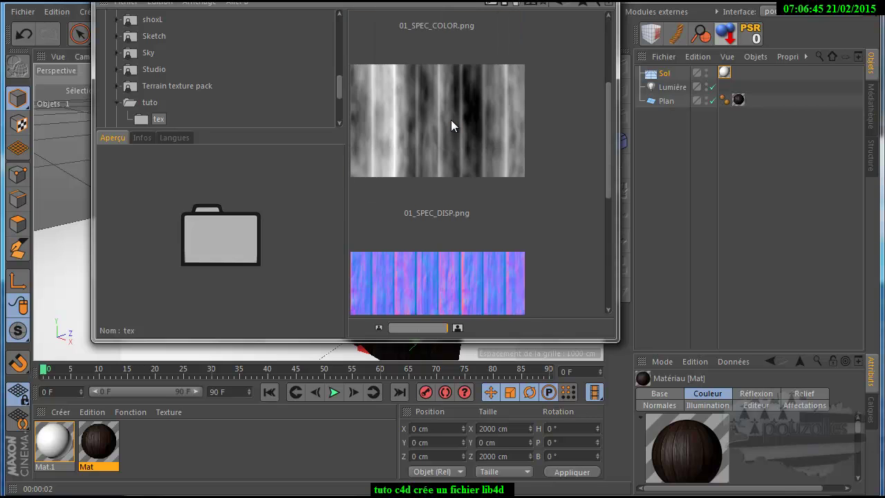
{"action": "scroll", "coordinate": [452, 121], "scroll_direction": "up", "scroll_amount": 4}
{"action": "scroll", "coordinate": [452, 122], "scroll_direction": "down", "scroll_amount": 4}
{"action": "scroll", "coordinate": [451, 122], "scroll_direction": "up", "scroll_amount": 4}
- Move the Médiathèque window lower, reduce its thumbnail size and return to the tuto folder
{"action": "left_click_drag", "start_coordinate": [473, 0], "coordinate": [470, 42]}
{"action": "left_click_drag", "start_coordinate": [412, 375], "coordinate": [409, 375]}
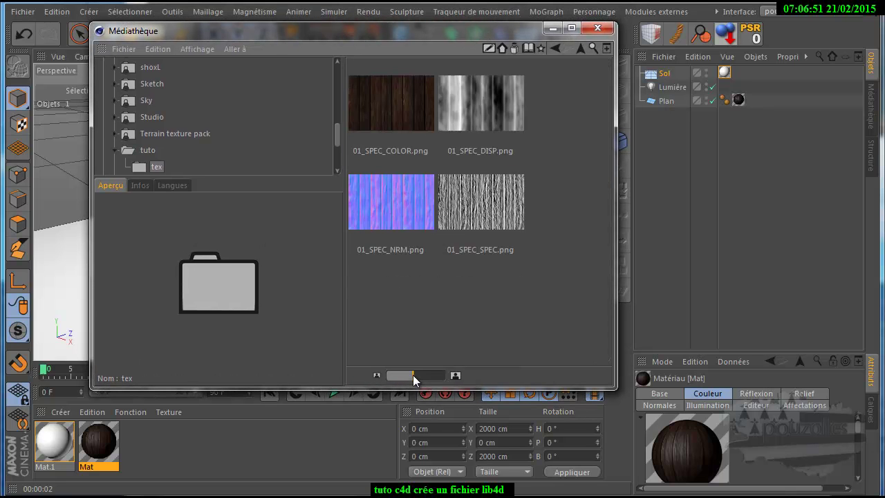
{"action": "left_click", "coordinate": [579, 48]}
- Examine the Mat material and the tex folder stored in the tuto library
{"action": "left_click", "coordinate": [469, 115]}
{"action": "left_click", "coordinate": [418, 116]}
{"action": "left_click", "coordinate": [475, 116]}
{"action": "left_click", "coordinate": [410, 120]}
{"action": "left_click", "coordinate": [454, 117]}
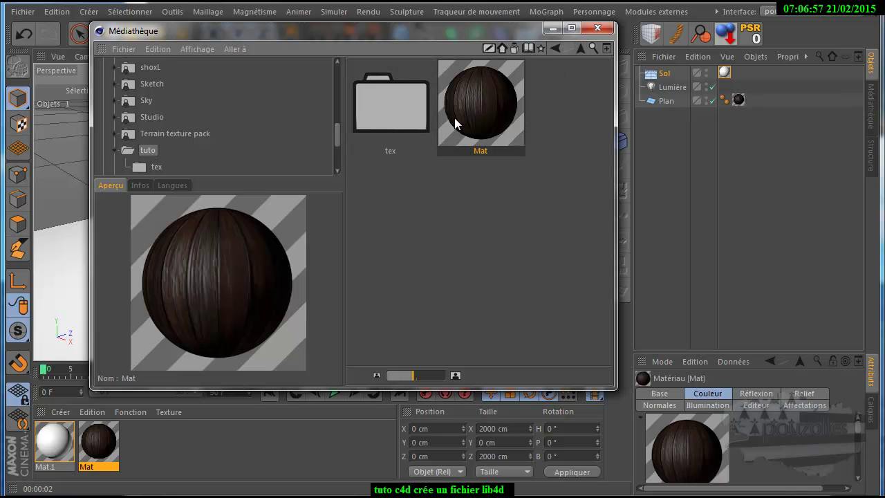
{"action": "left_click", "coordinate": [413, 121]}
{"action": "left_click", "coordinate": [447, 120]}
{"action": "left_click", "coordinate": [418, 120]}
{"action": "left_click", "coordinate": [477, 111]}
- Create a new blank material, and load Sans titre_COLOR from texture_map as the Couleur texture of Mat.1 without copying it to the project
{"action": "double_click", "coordinate": [159, 453]}
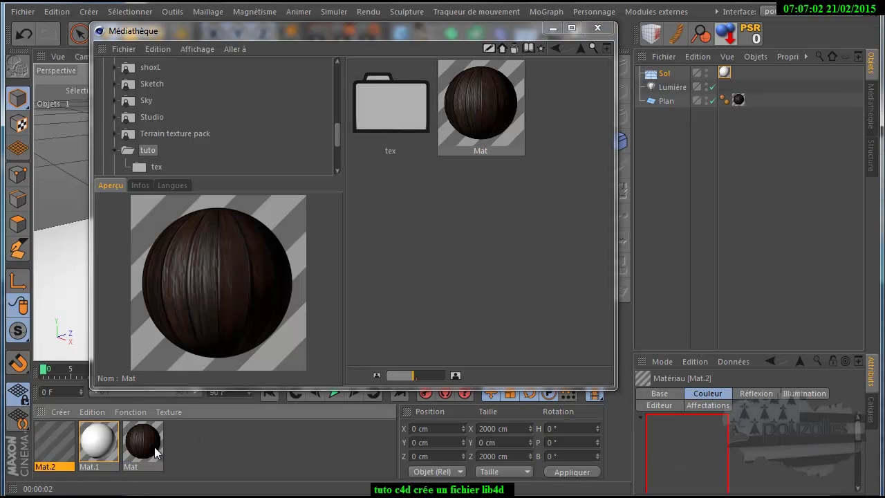
{"action": "double_click", "coordinate": [94, 447]}
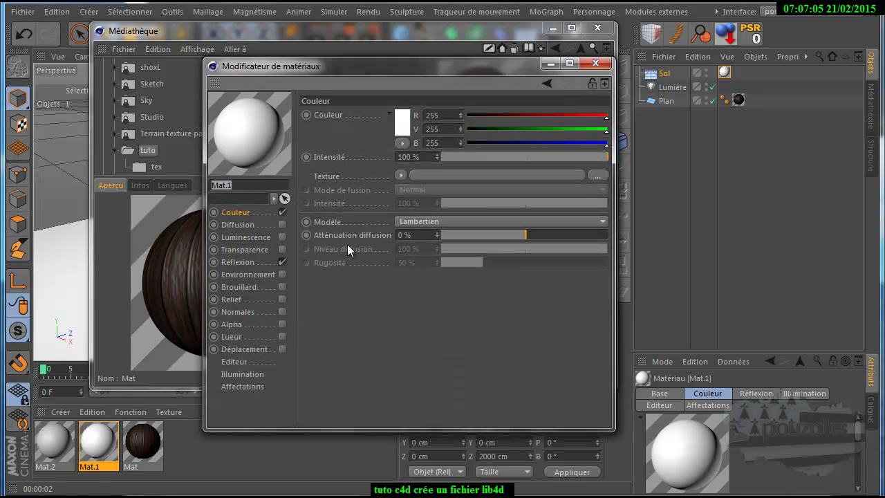
{"action": "left_click", "coordinate": [598, 175]}
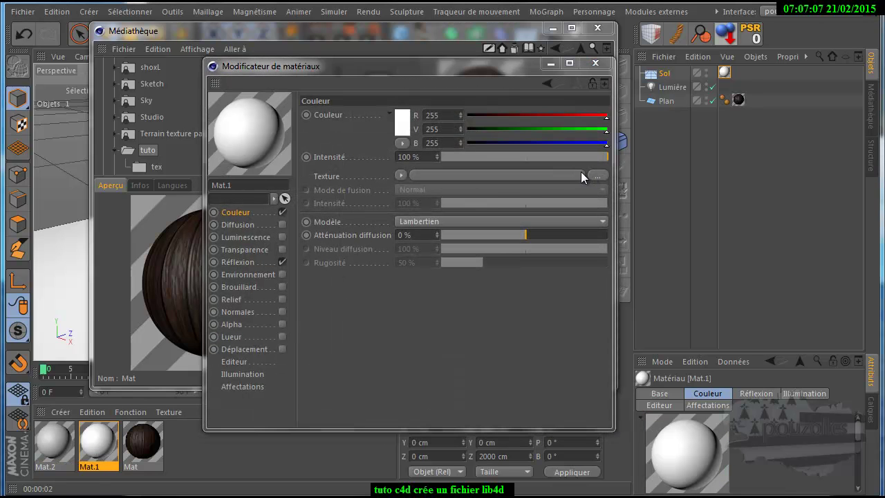
{"action": "left_click", "coordinate": [319, 111]}
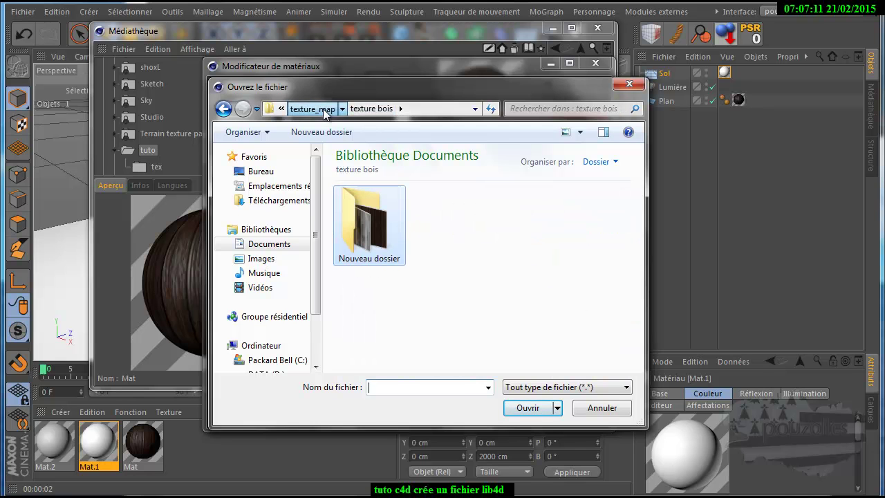
{"action": "left_click", "coordinate": [322, 110]}
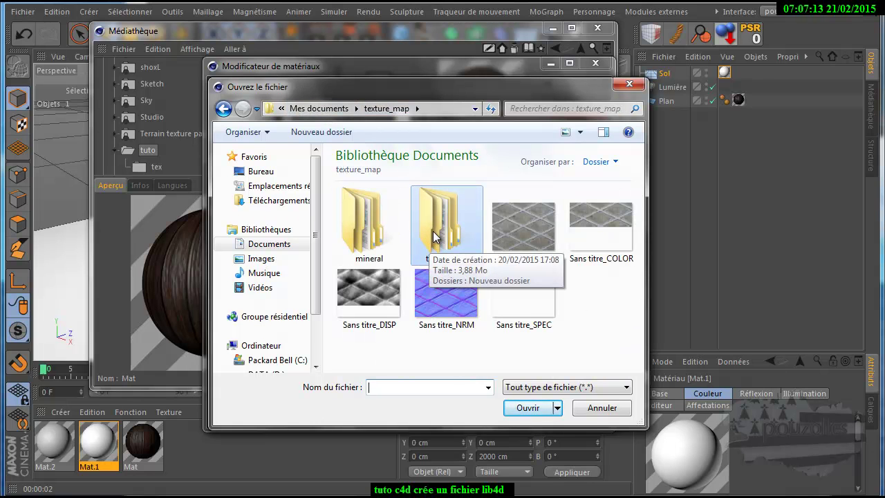
{"action": "double_click", "coordinate": [594, 223]}
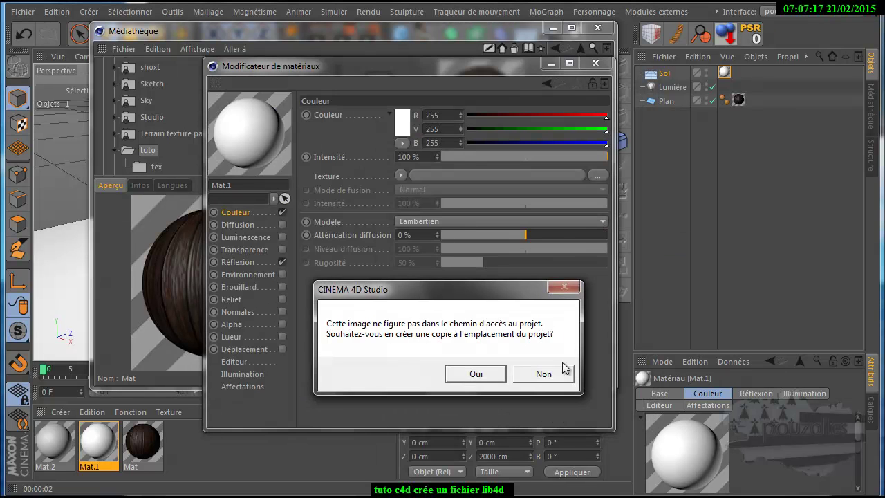
{"action": "left_click", "coordinate": [539, 372]}
- Load Sans titre_SPEC as the layer colour texture of Mat.1's default specularity in the Réflexion channel, without a project copy
{"action": "left_click", "coordinate": [243, 264]}
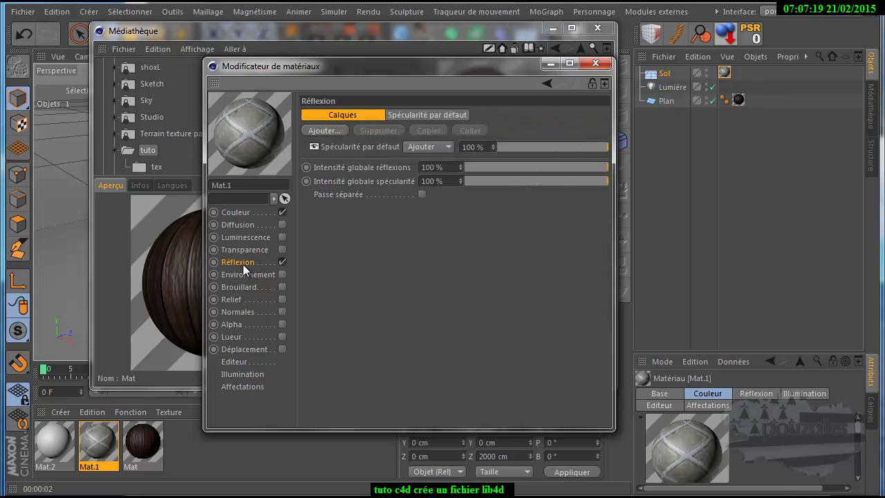
{"action": "left_click", "coordinate": [441, 115]}
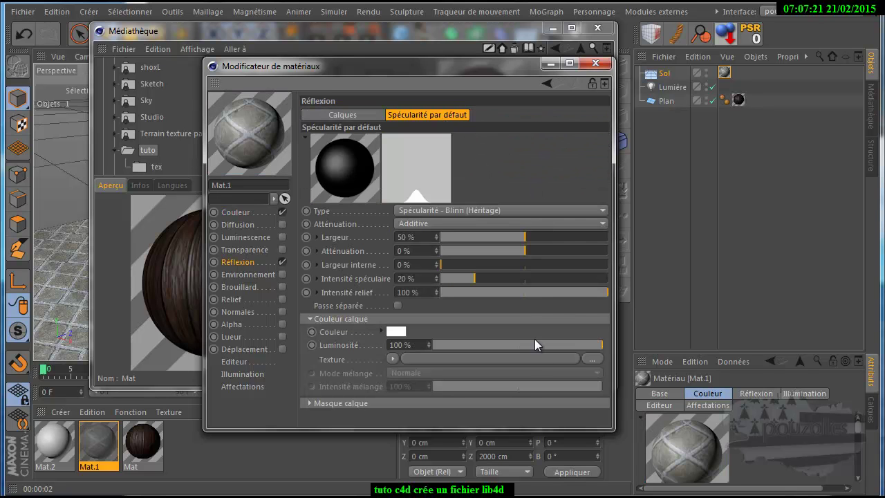
{"action": "left_click", "coordinate": [591, 358]}
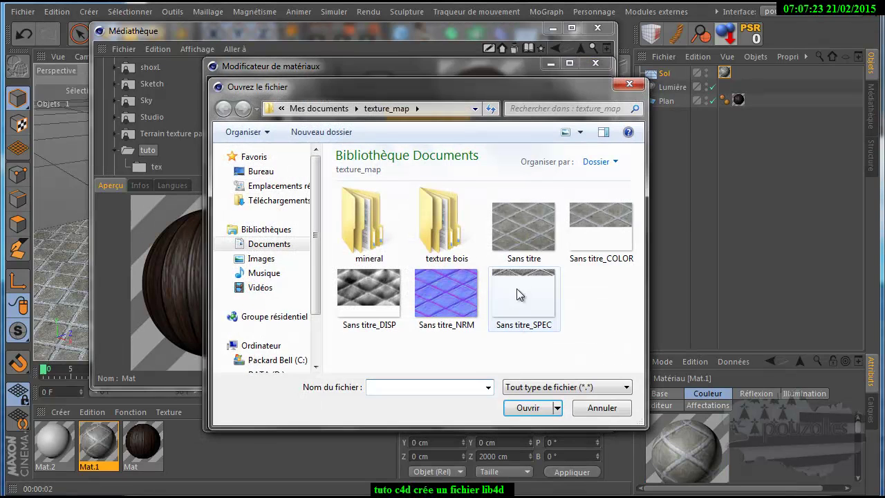
{"action": "double_click", "coordinate": [523, 285]}
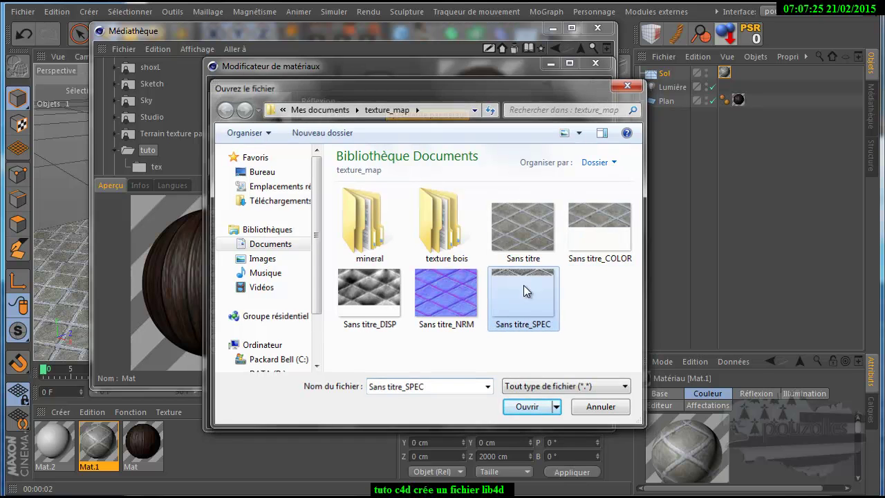
{"action": "left_click", "coordinate": [544, 374]}
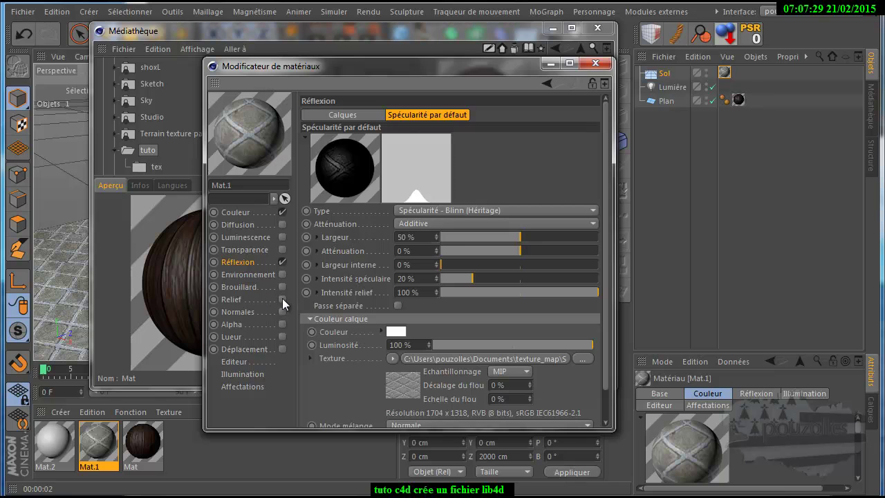
- Enable the Relief channel of Mat.1 and load Sans titre_DISP as its texture without copying it to the project
{"action": "left_click", "coordinate": [282, 299]}
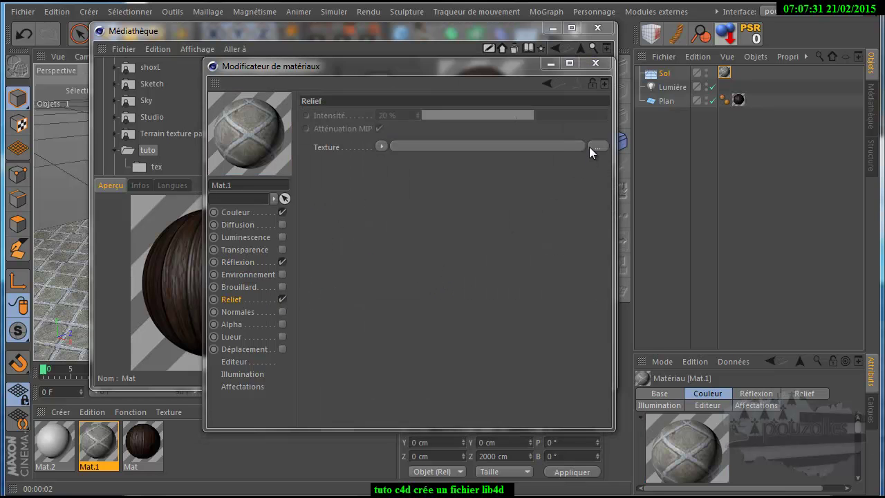
{"action": "left_click", "coordinate": [596, 146]}
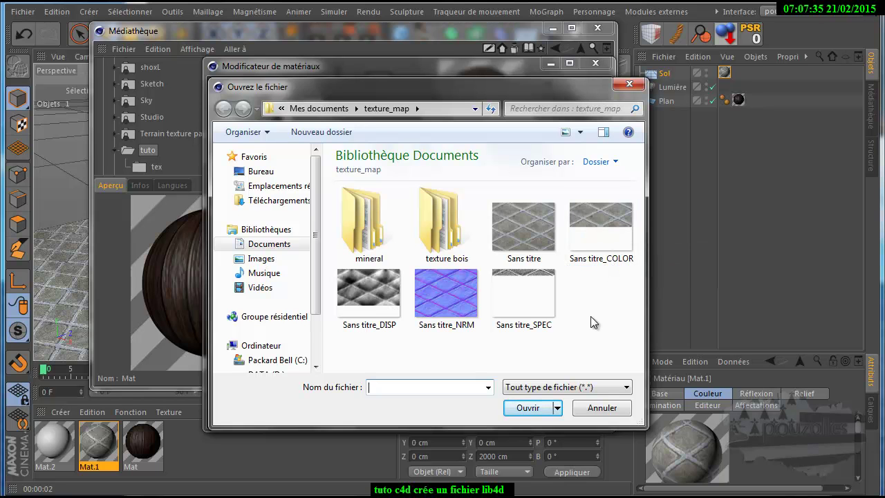
{"action": "double_click", "coordinate": [375, 291]}
{"action": "left_click", "coordinate": [540, 372]}
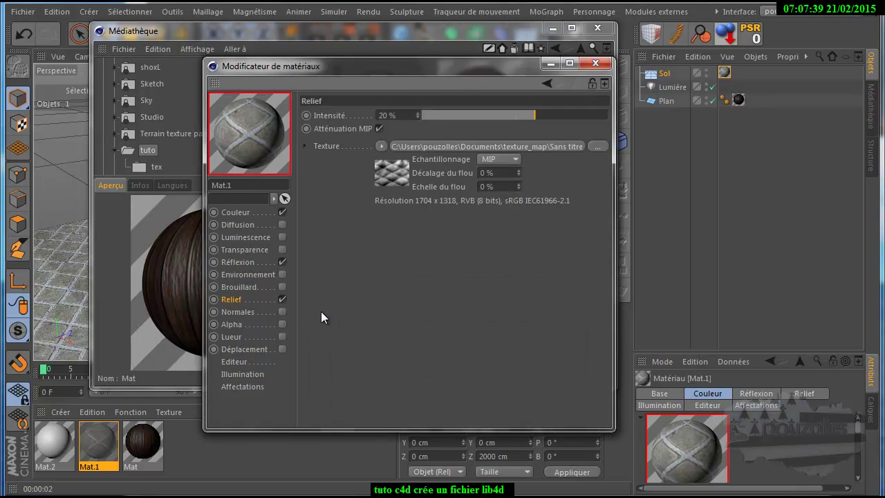
- Enable the Normales channel of Mat.1 with Sans titre_NRM as its texture, without a project copy, and close the material editor
{"action": "left_click", "coordinate": [282, 311]}
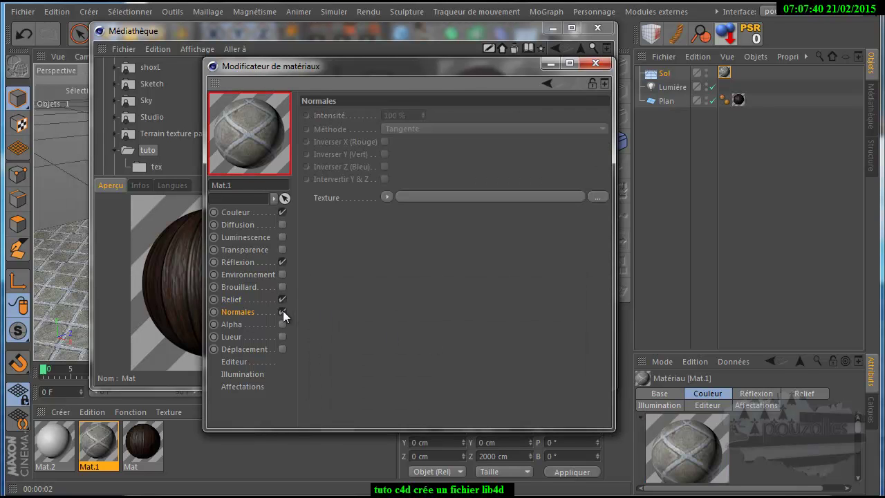
{"action": "left_click", "coordinate": [595, 197]}
{"action": "left_click", "coordinate": [445, 293]}
{"action": "double_click", "coordinate": [445, 287]}
{"action": "left_click", "coordinate": [544, 374]}
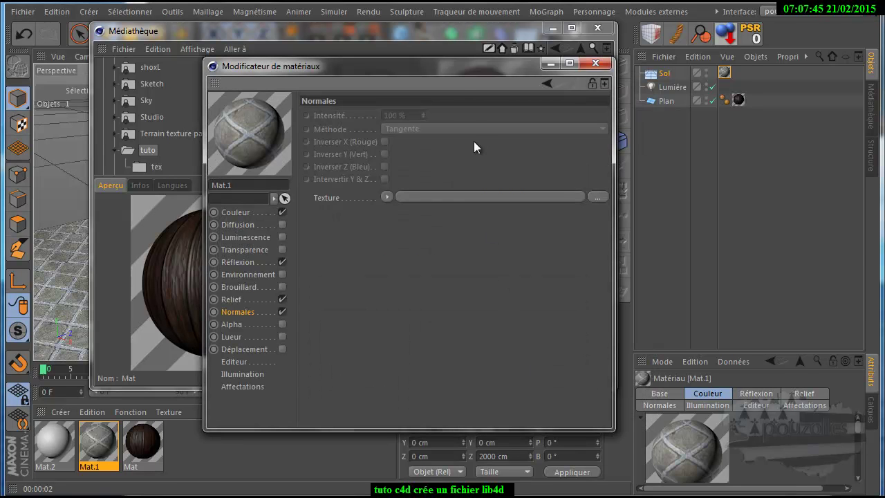
{"action": "left_click", "coordinate": [593, 65]}
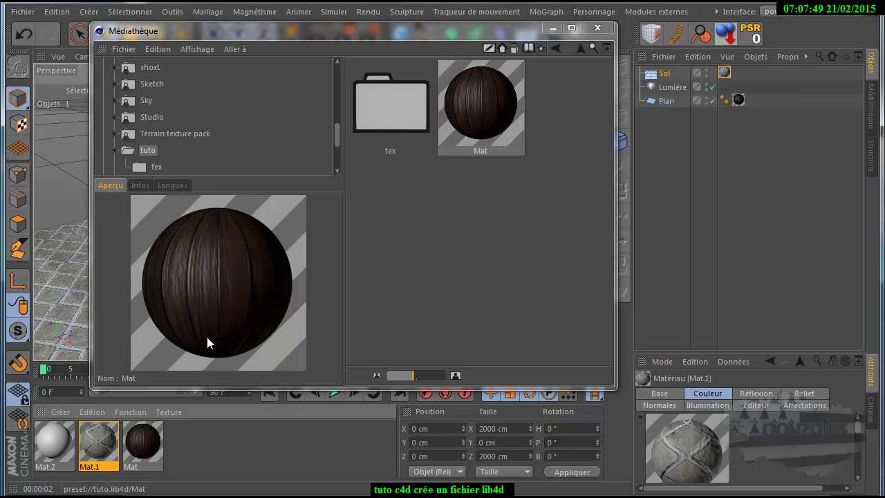
- Add the stone material Mat.1 to the tuto library and check the texture maps stored in its tex folder
{"action": "left_click_drag", "start_coordinate": [96, 446], "coordinate": [403, 293]}
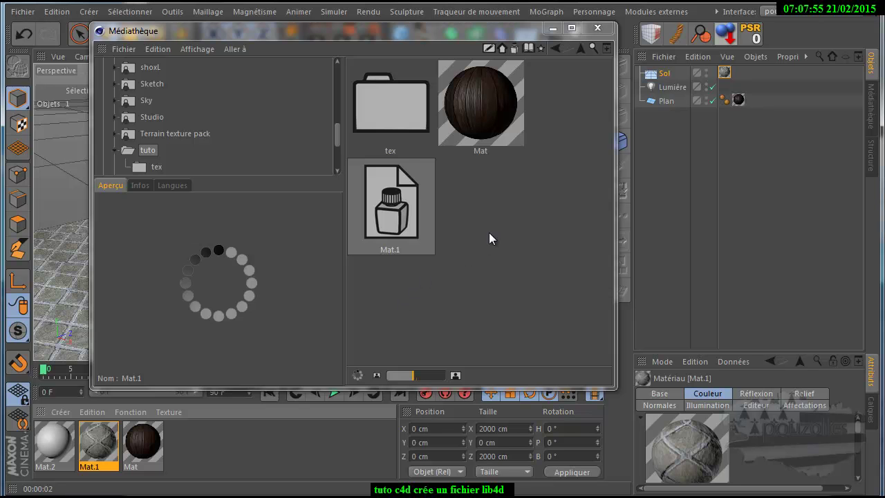
{"action": "double_click", "coordinate": [413, 119]}
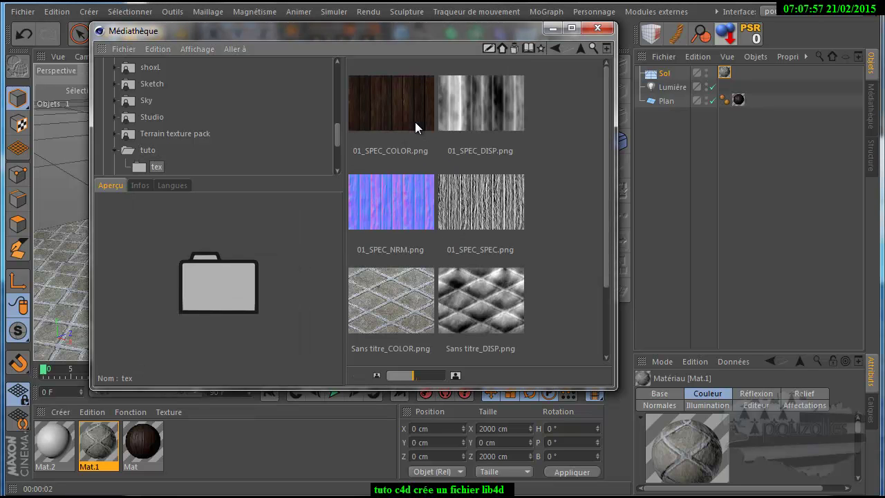
{"action": "scroll", "coordinate": [450, 166], "scroll_direction": "down", "scroll_amount": 2}
{"action": "scroll", "coordinate": [450, 166], "scroll_direction": "up", "scroll_amount": 2}
{"action": "scroll", "coordinate": [450, 166], "scroll_direction": "down", "scroll_amount": 2}
{"action": "scroll", "coordinate": [449, 165], "scroll_direction": "up", "scroll_amount": 2}
{"action": "scroll", "coordinate": [450, 166], "scroll_direction": "down", "scroll_amount": 2}
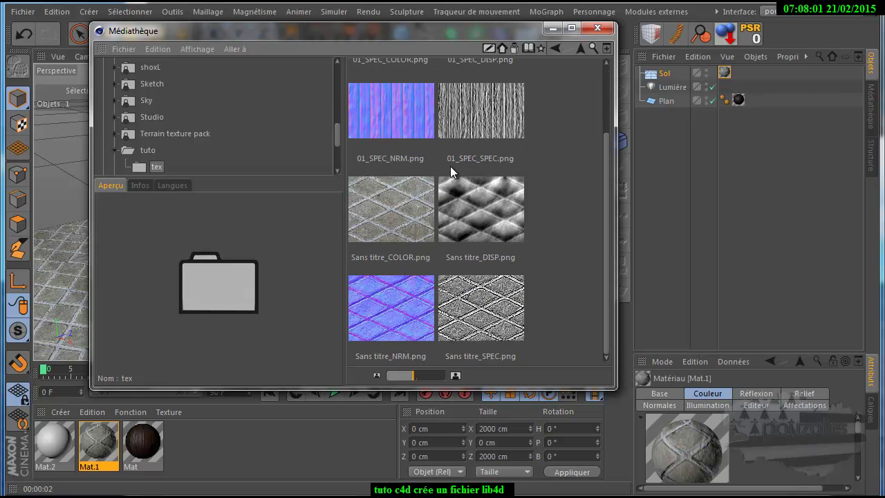
{"action": "scroll", "coordinate": [226, 69], "scroll_direction": "up", "scroll_amount": 3}
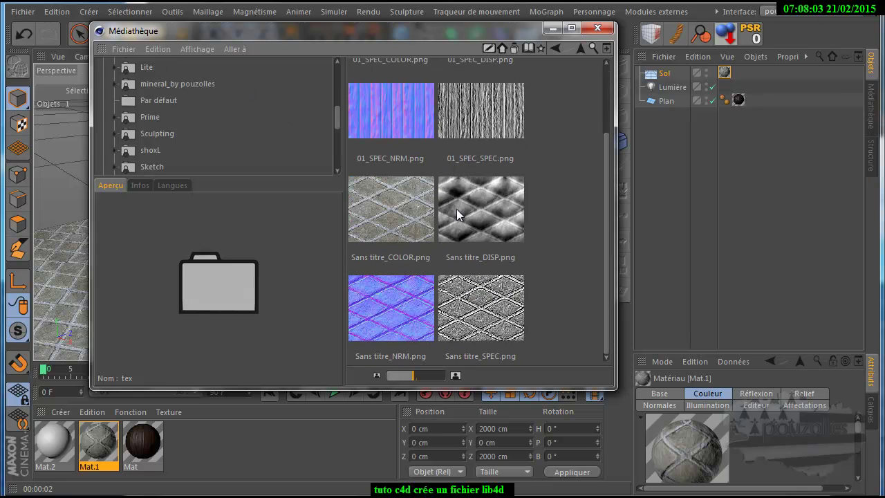
{"action": "scroll", "coordinate": [462, 215], "scroll_direction": "up", "scroll_amount": 2}
{"action": "left_click", "coordinate": [581, 48]}
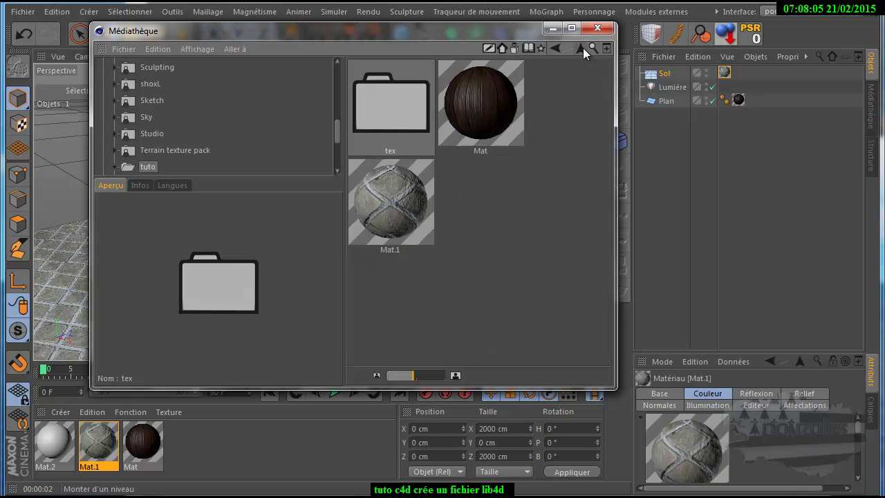
- Load the stored Mat.1 preset from the tuto library into the scene and close the Médiathèque window
{"action": "left_click", "coordinate": [381, 108]}
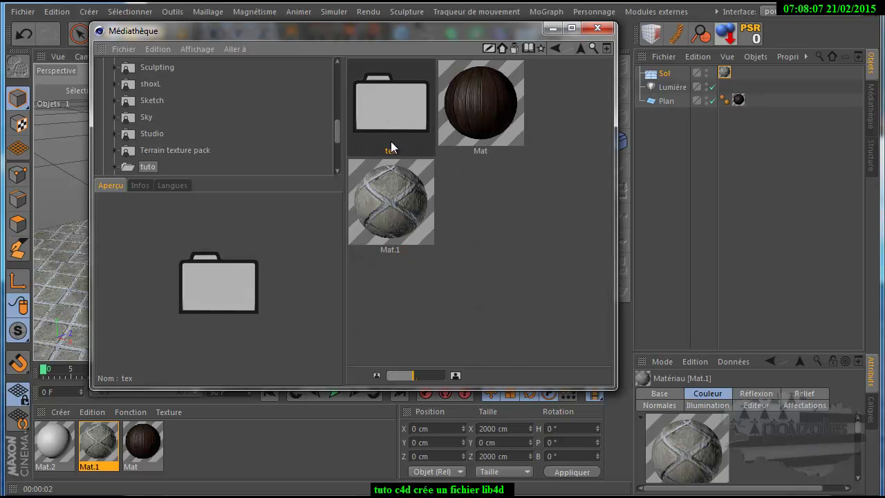
{"action": "double_click", "coordinate": [405, 200]}
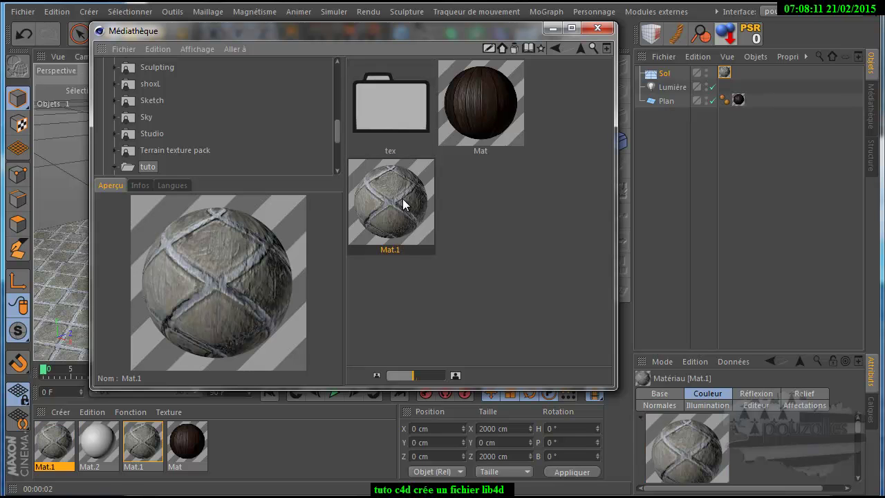
{"action": "left_click", "coordinate": [599, 29]}
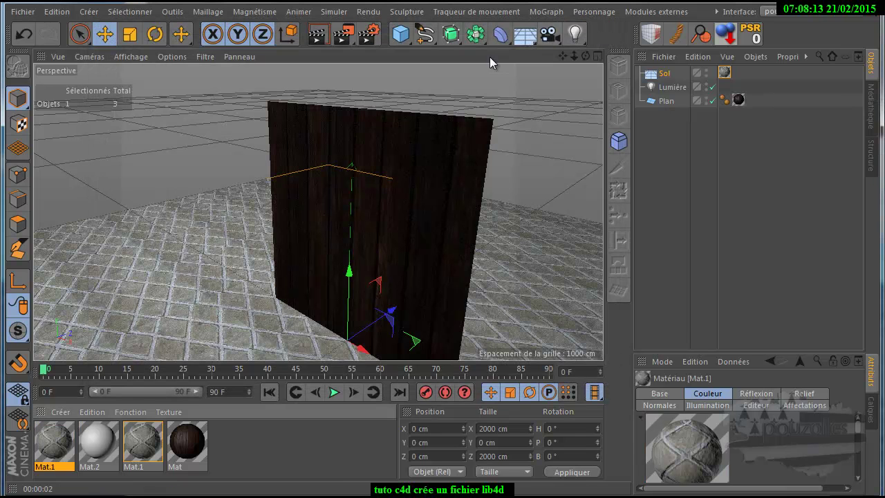
- Apply the stone material Mat.1 to the Plan object and set its texture projection to Cubique
{"action": "left_click_drag", "start_coordinate": [144, 446], "coordinate": [405, 208]}
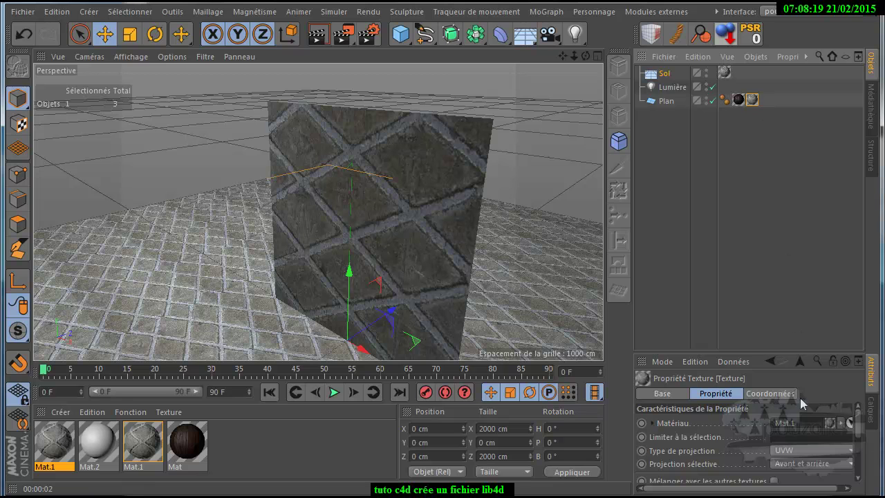
{"action": "left_click", "coordinate": [800, 452]}
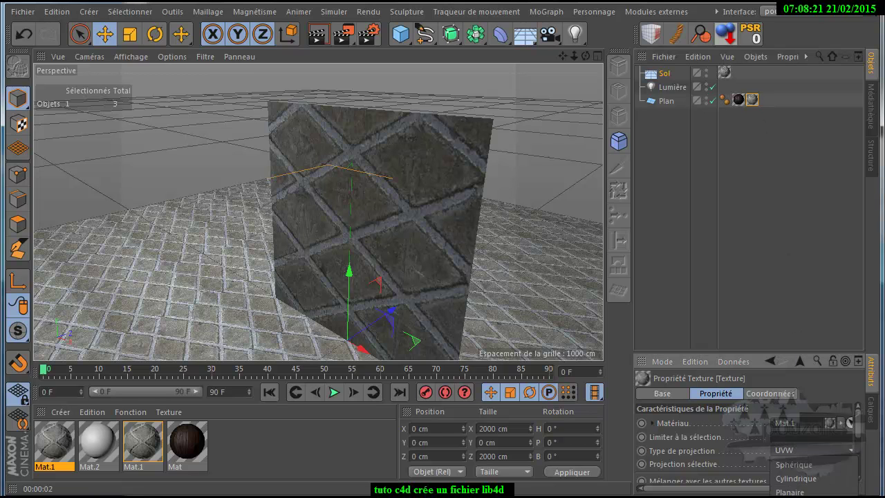
{"action": "left_click", "coordinate": [795, 497]}
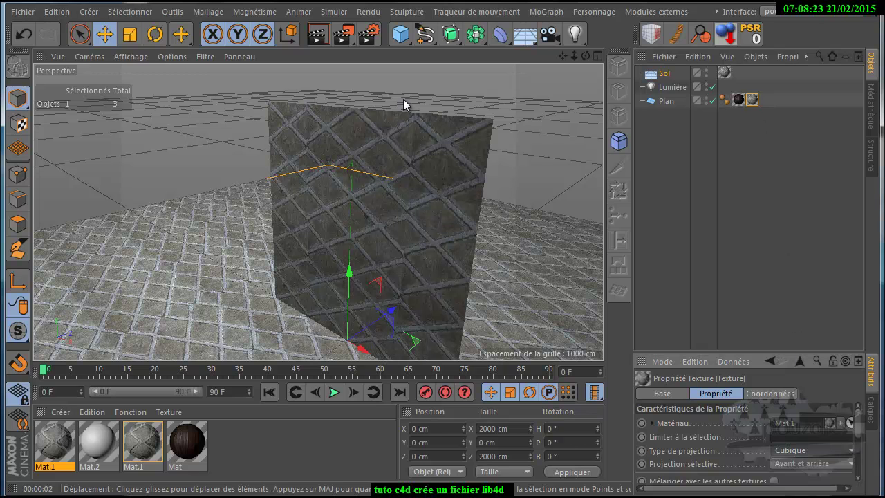
- Render the perspective view from several angles to examine the stone material on the plane and floor
{"action": "left_click", "coordinate": [320, 31]}
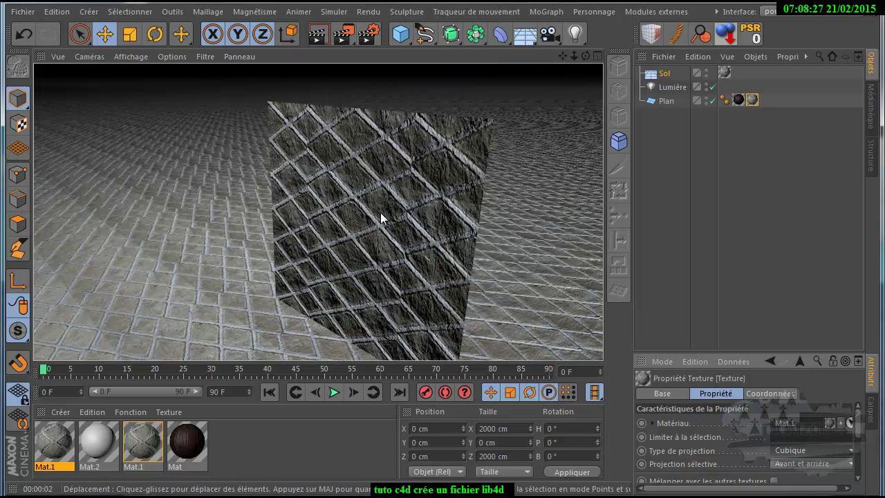
{"action": "left_click", "coordinate": [360, 296]}
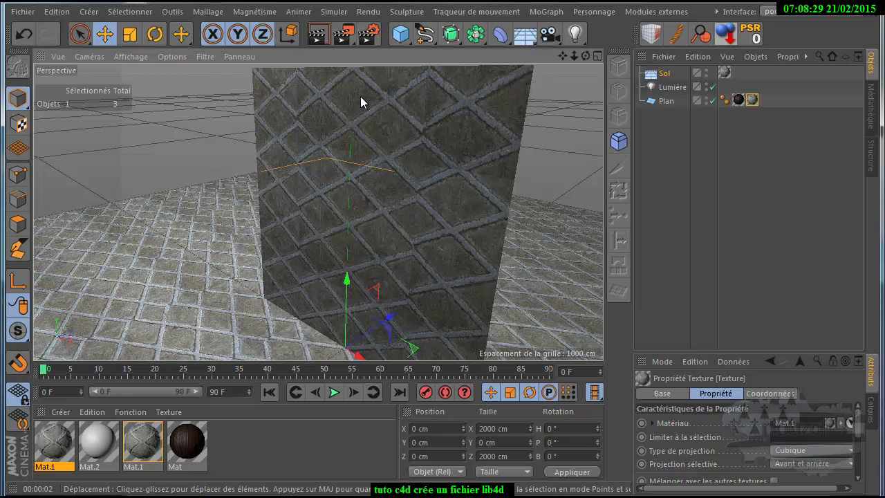
{"action": "left_click", "coordinate": [317, 35]}
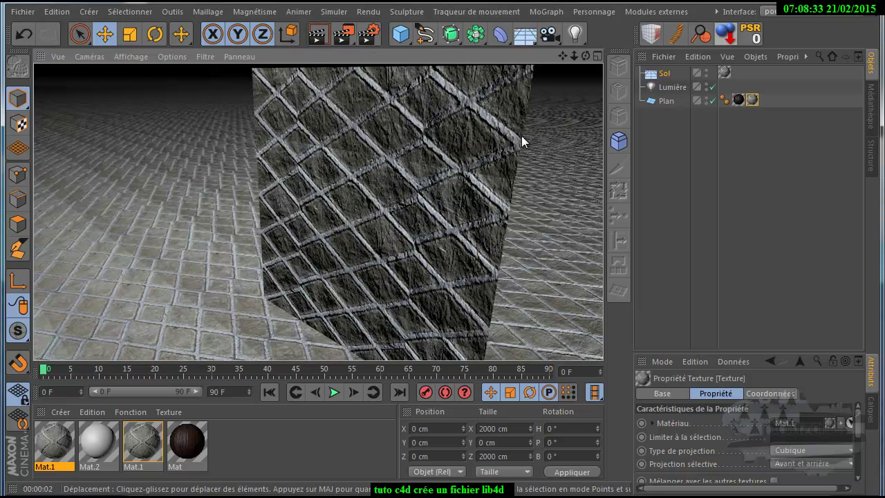
{"action": "left_click_drag", "start_coordinate": [584, 56], "coordinate": [443, 317]}
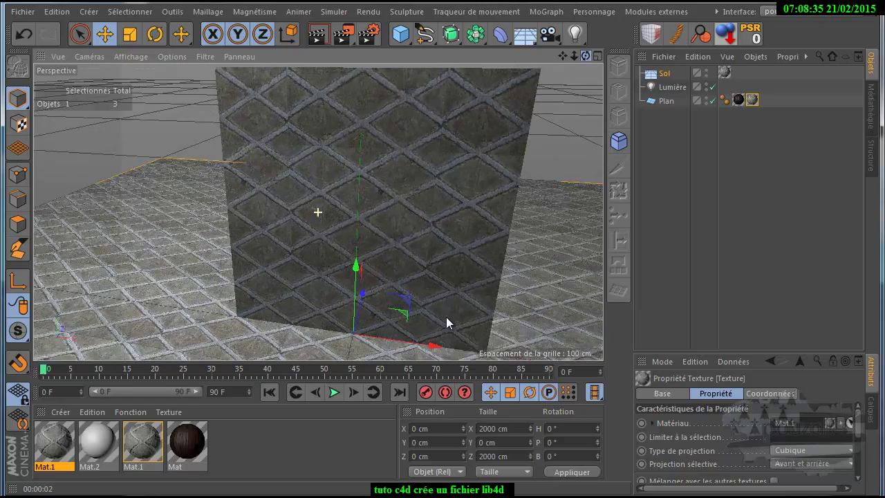
{"action": "left_click", "coordinate": [318, 35]}
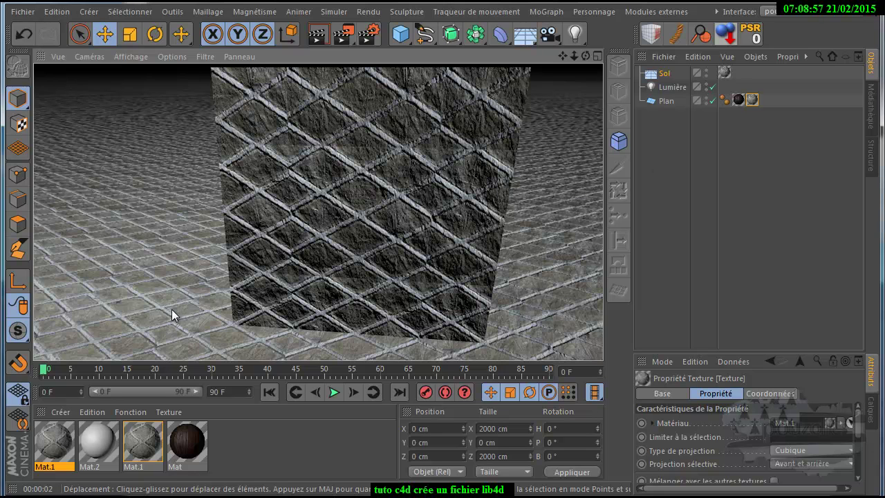
- Delete the Plan object from the scene
{"action": "left_click", "coordinate": [666, 102]}
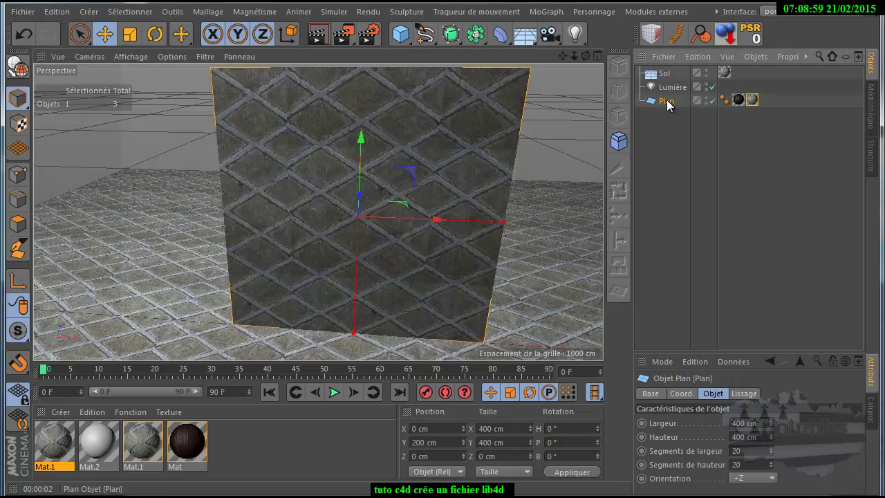
{"action": "key", "text": "Delete"}
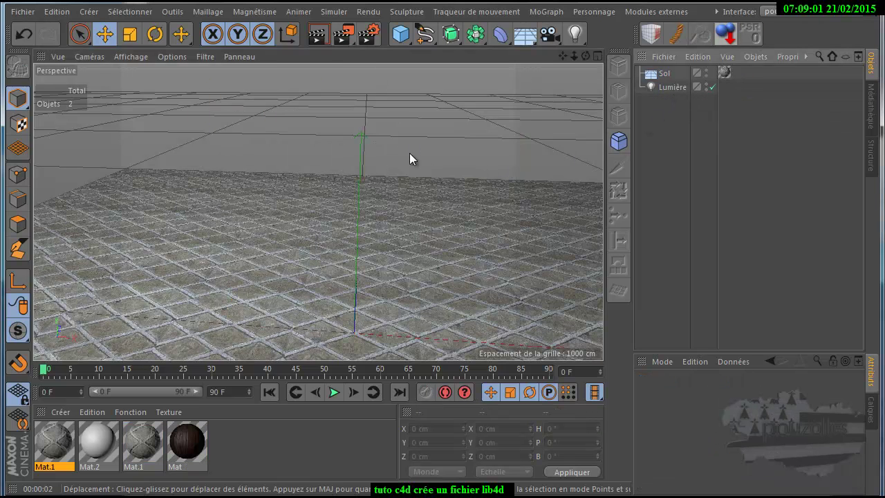
- Render the perspective view from several angles to examine the stone material on the floor alone
{"action": "left_click", "coordinate": [317, 36]}
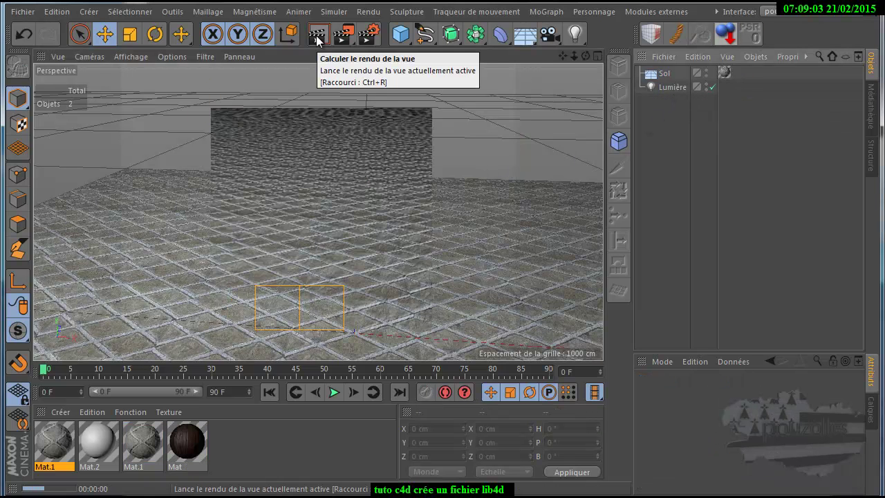
{"action": "left_click", "coordinate": [388, 199]}
{"action": "left_click_drag", "start_coordinate": [584, 55], "coordinate": [443, 321]}
{"action": "scroll", "coordinate": [505, 130], "scroll_direction": "down", "scroll_amount": 4}
{"action": "scroll", "coordinate": [504, 130], "scroll_direction": "down", "scroll_amount": 2}
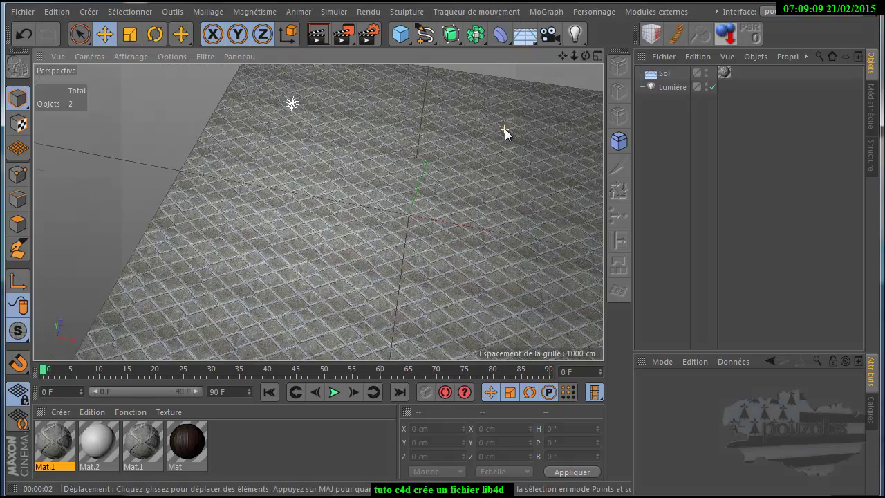
{"action": "left_click_drag", "start_coordinate": [562, 55], "coordinate": [439, 318]}
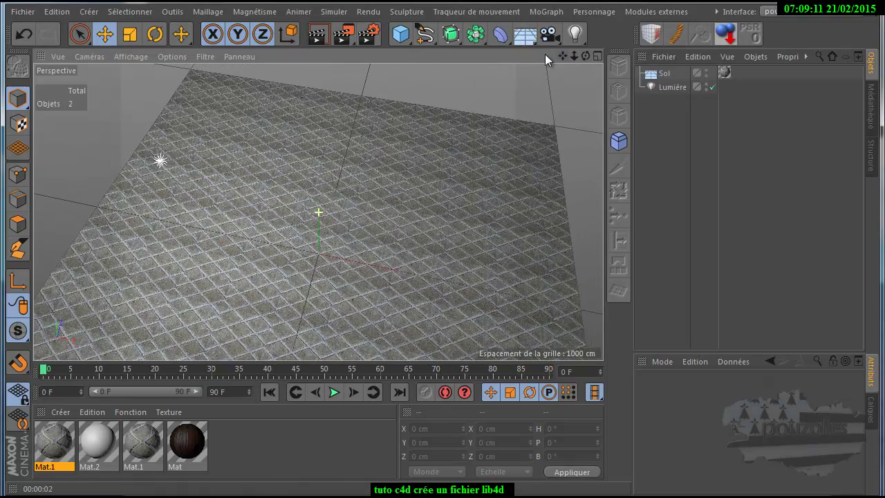
{"action": "left_click", "coordinate": [320, 36]}
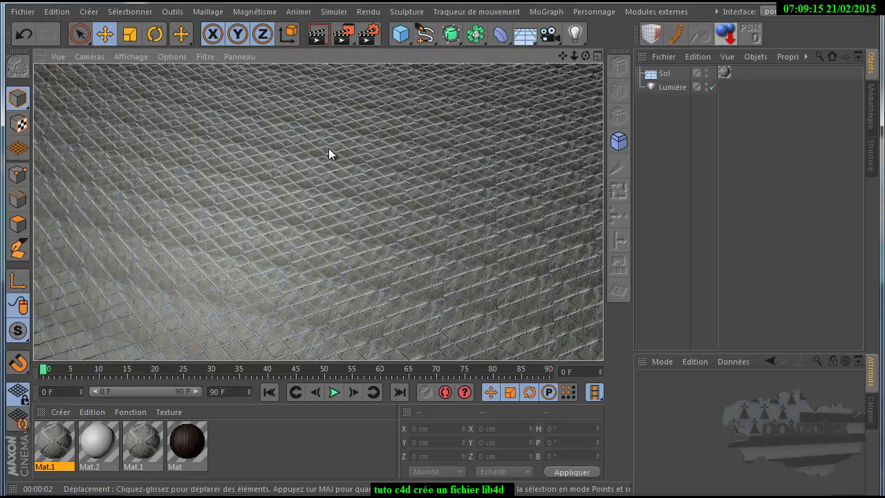
{"action": "left_click", "coordinate": [672, 87]}
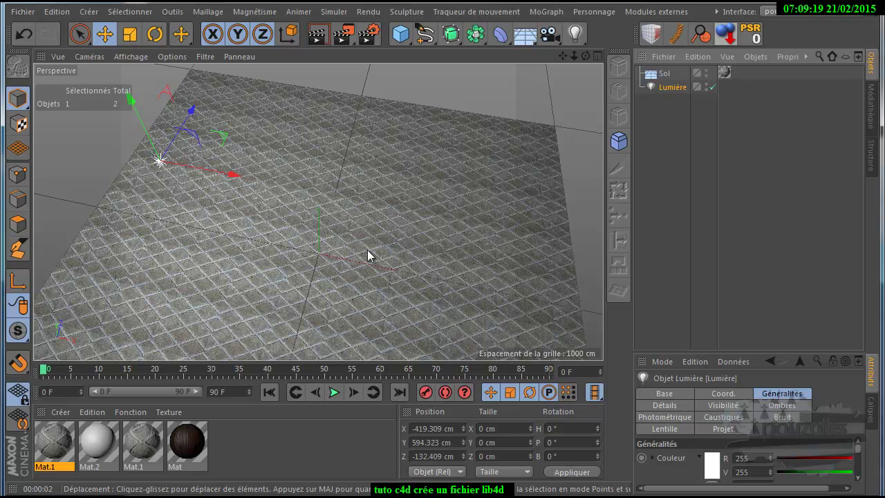
- In the other CINEMA 4D window, create a new material with 01_SPEC_COLOR as its Couleur texture, without copying the image to the project
{"action": "key", "text": "alt+Tab"}
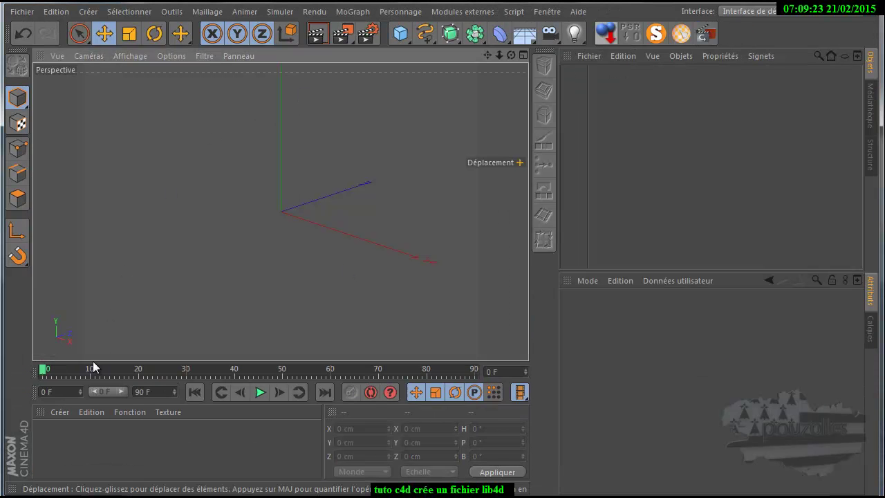
{"action": "double_click", "coordinate": [58, 436]}
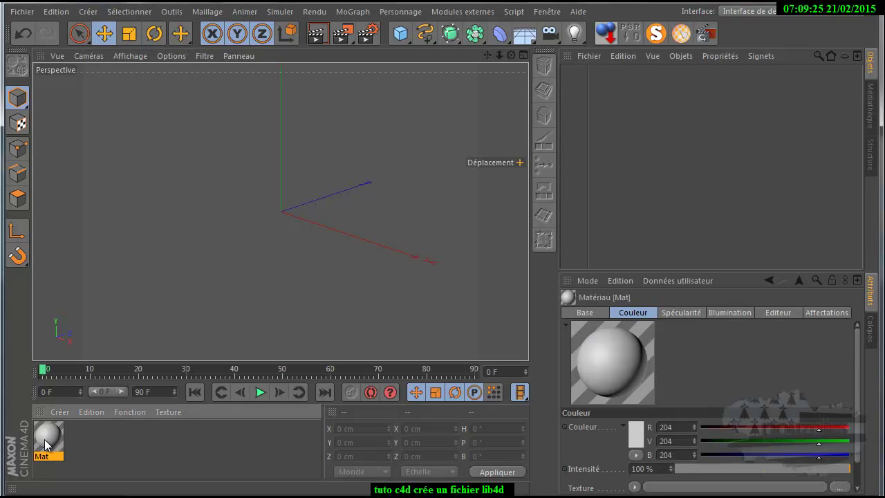
{"action": "double_click", "coordinate": [46, 440]}
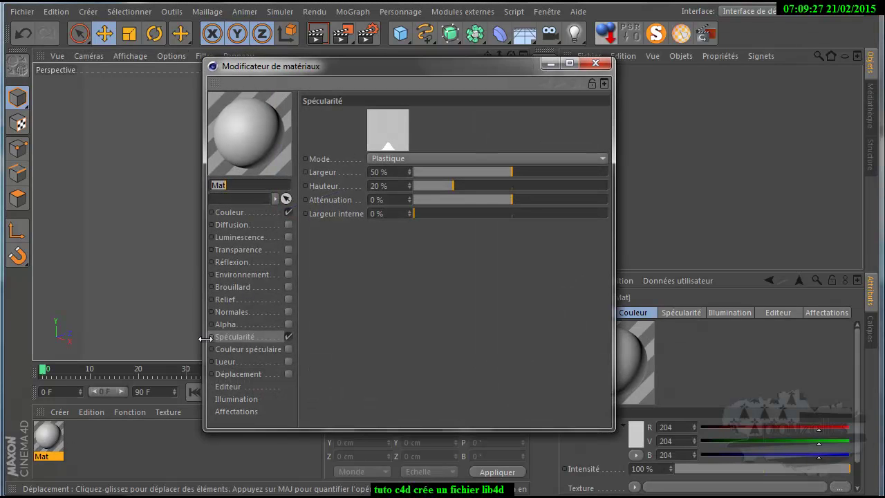
{"action": "left_click", "coordinate": [250, 212]}
{"action": "left_click", "coordinate": [599, 174]}
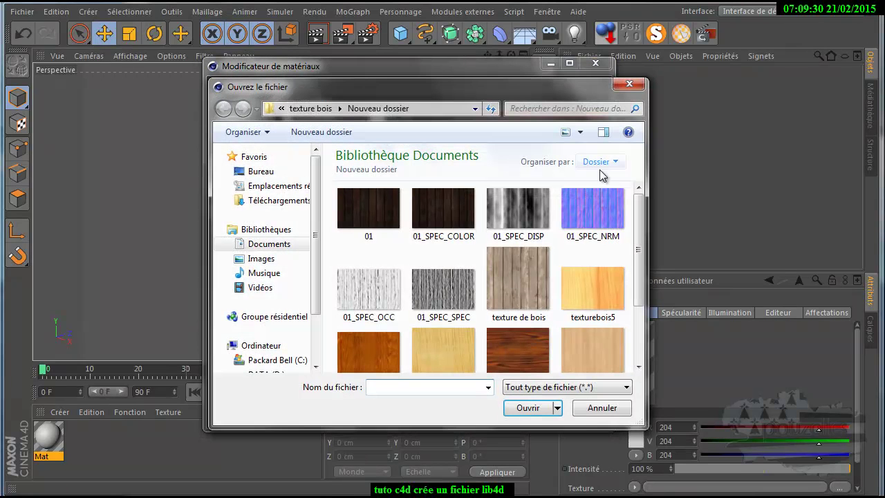
{"action": "double_click", "coordinate": [453, 200]}
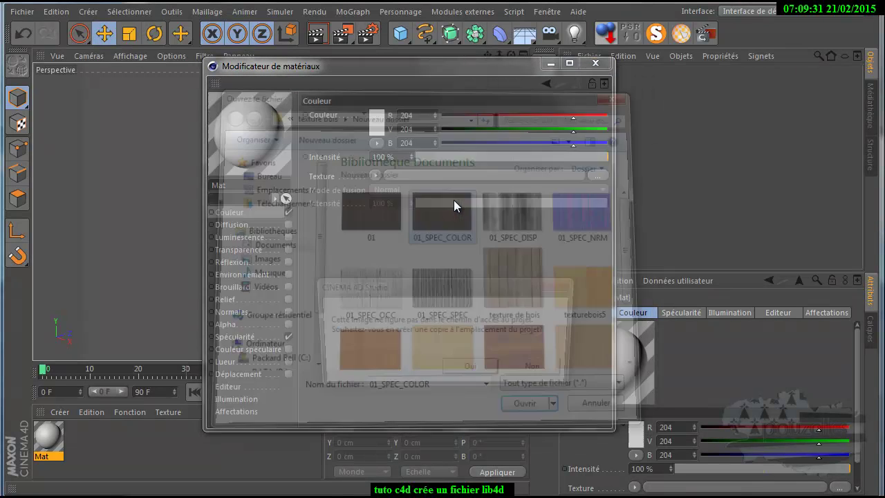
{"action": "left_click", "coordinate": [538, 371]}
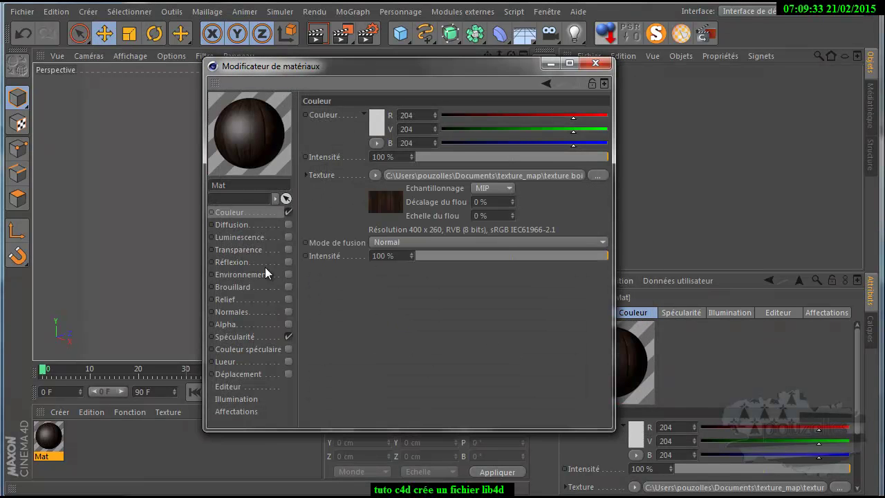
- Enable the material's Relief channel and load 01_SPEC_DISP as its texture without copying it to the project
{"action": "left_click", "coordinate": [288, 299]}
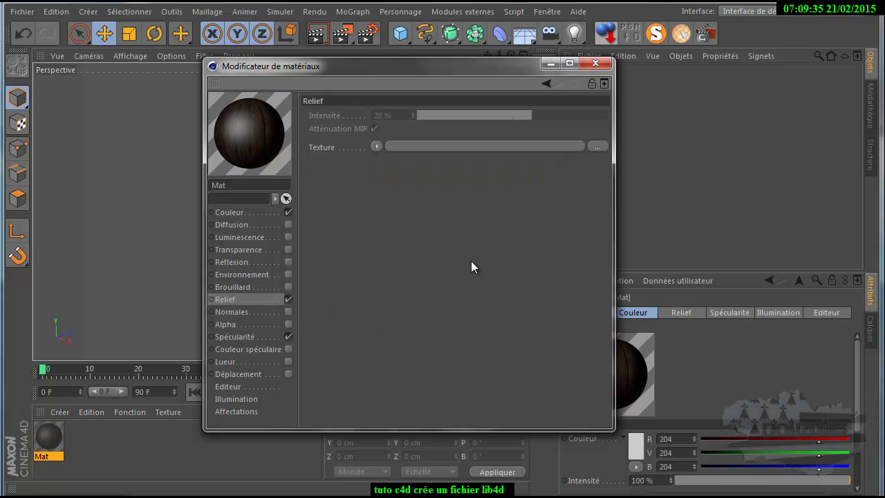
{"action": "left_click", "coordinate": [598, 146]}
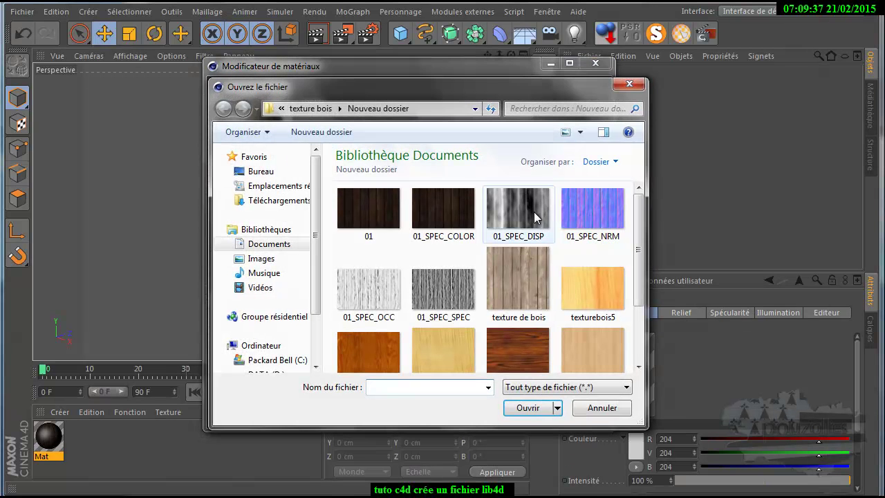
{"action": "double_click", "coordinate": [527, 216]}
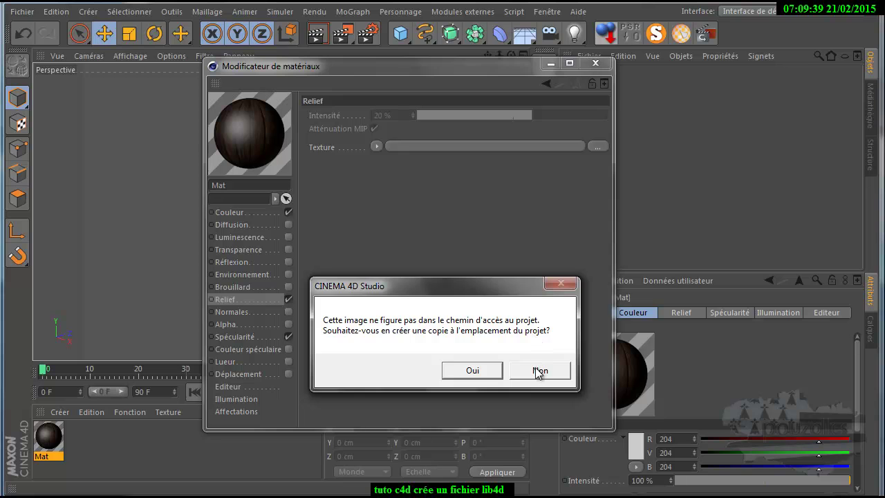
{"action": "left_click", "coordinate": [538, 369]}
- Enable the material's Normales channel and load 01_SPEC_NRM as its texture without copying it to the project
{"action": "left_click", "coordinate": [235, 312]}
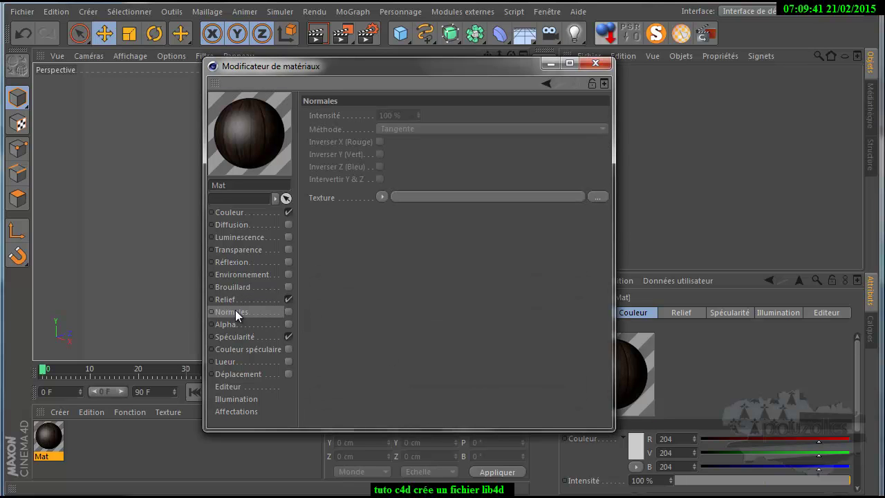
{"action": "left_click", "coordinate": [289, 311]}
{"action": "left_click", "coordinate": [601, 199]}
{"action": "left_click", "coordinate": [600, 207]}
{"action": "double_click", "coordinate": [599, 208]}
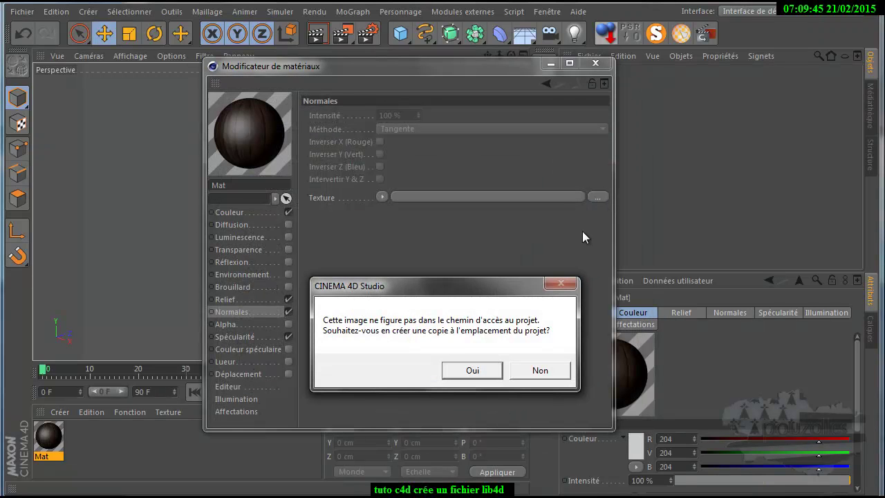
{"action": "left_click", "coordinate": [536, 372]}
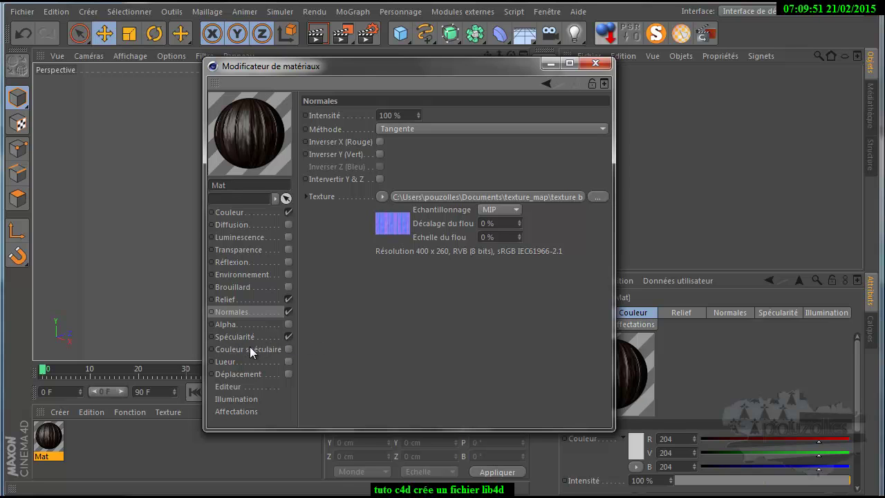
- Enable Couleur spéculaire with the 01_SPEC_SPEC texture, without copying it to the project, and close the material editor
{"action": "left_click", "coordinate": [288, 349]}
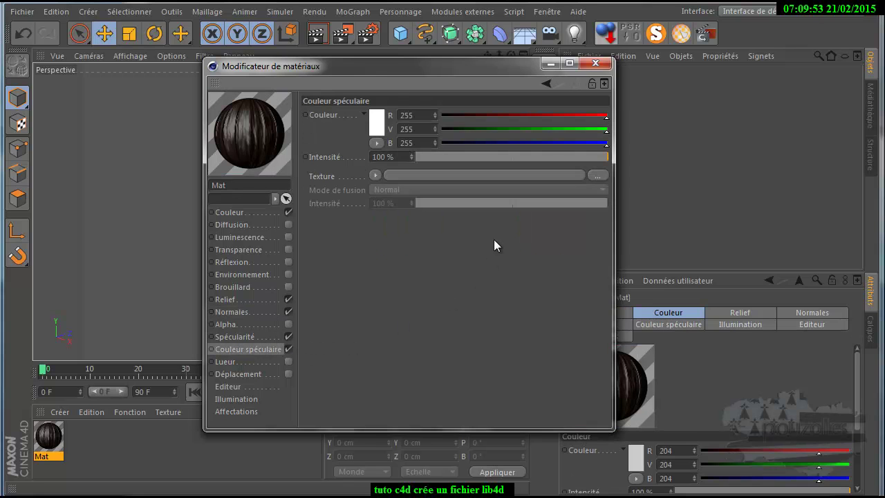
{"action": "left_click", "coordinate": [599, 175]}
{"action": "double_click", "coordinate": [429, 292]}
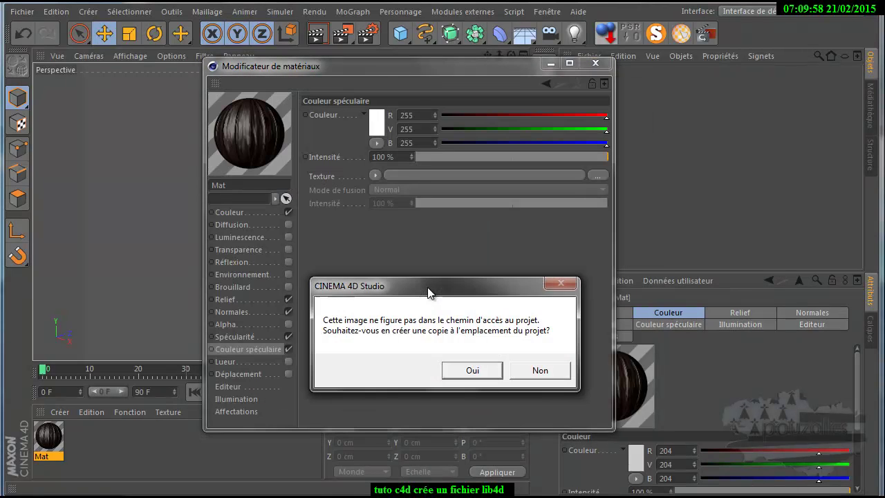
{"action": "left_click", "coordinate": [540, 370]}
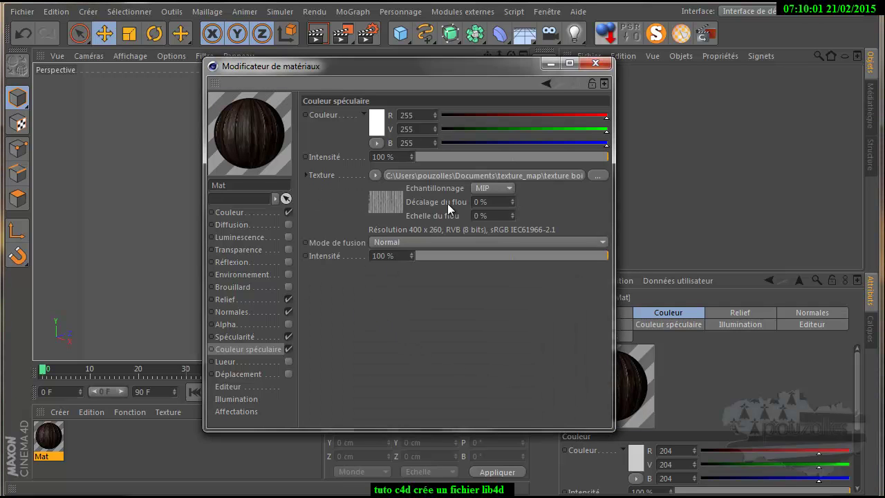
{"action": "left_click", "coordinate": [595, 64]}
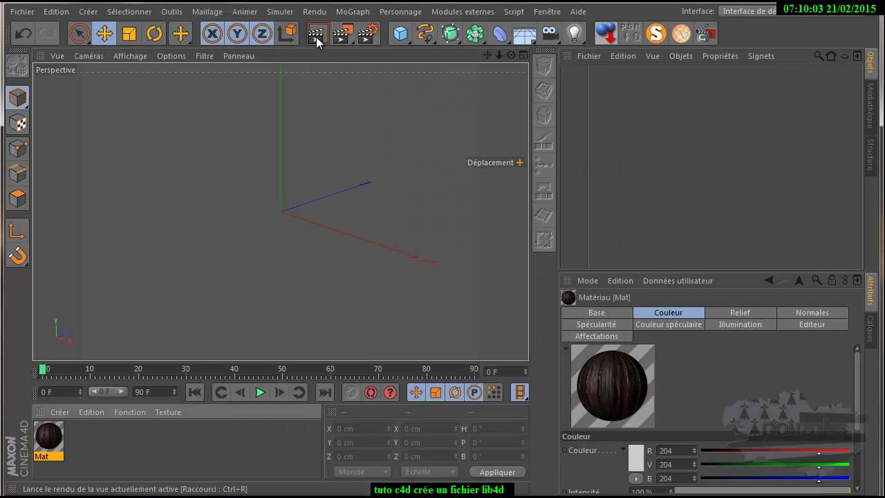
- Add a cube primitive to the empty scene, keeping the wood material Mat available
{"action": "left_click", "coordinate": [316, 35]}
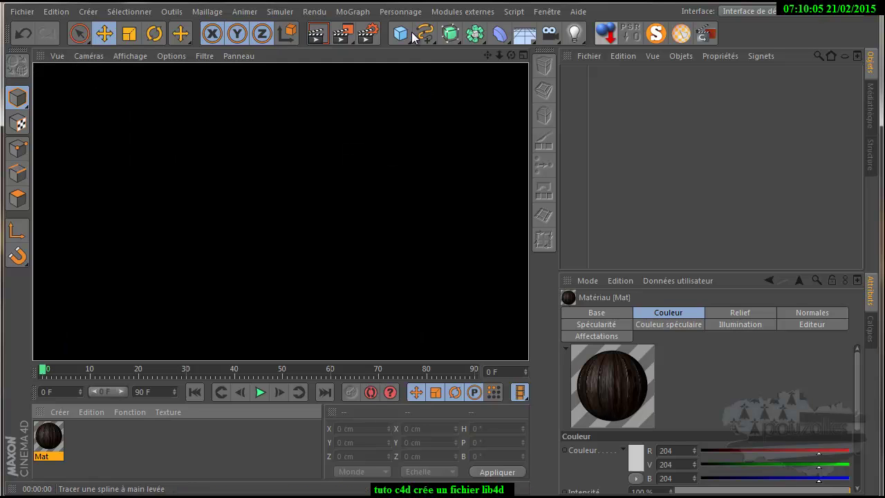
{"action": "left_click", "coordinate": [399, 35]}
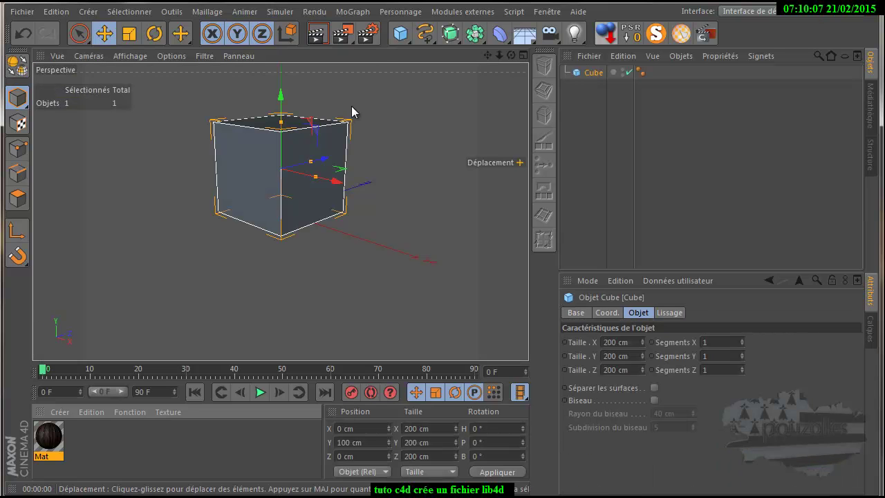
{"action": "key", "text": "Delete"}
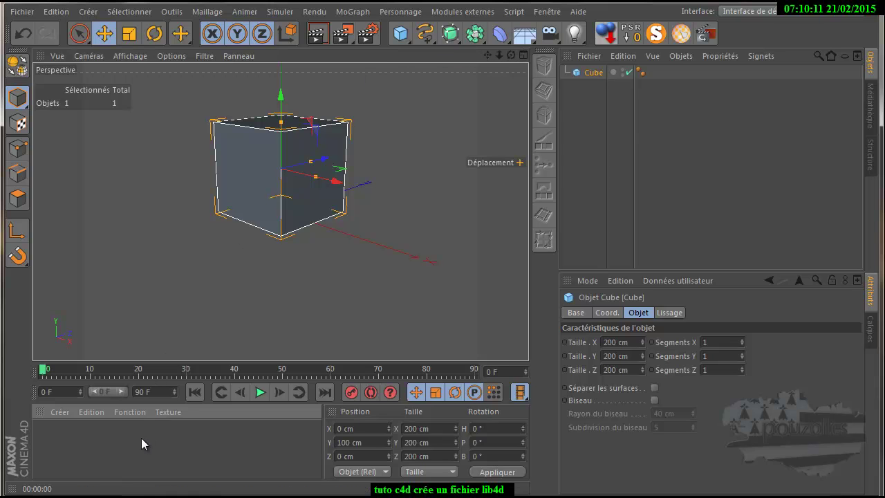
{"action": "left_click", "coordinate": [23, 33]}
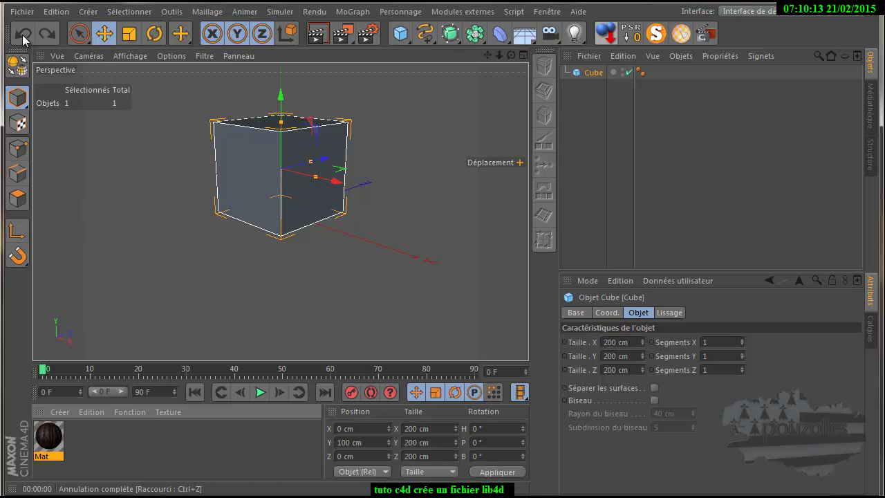
- Apply the wood material Mat to the cube and set its texture projection to Cubique
{"action": "left_click_drag", "start_coordinate": [31, 453], "coordinate": [242, 172]}
{"action": "scroll", "coordinate": [263, 122], "scroll_direction": "up", "scroll_amount": 5}
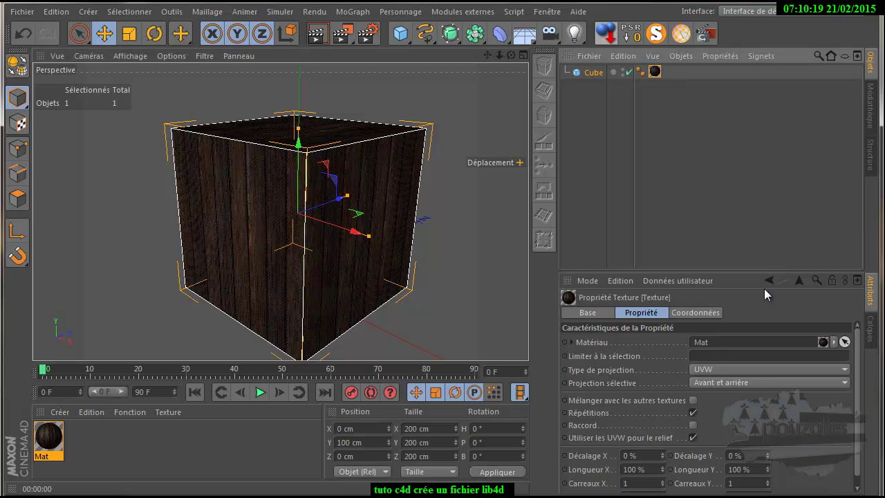
{"action": "left_click", "coordinate": [766, 372]}
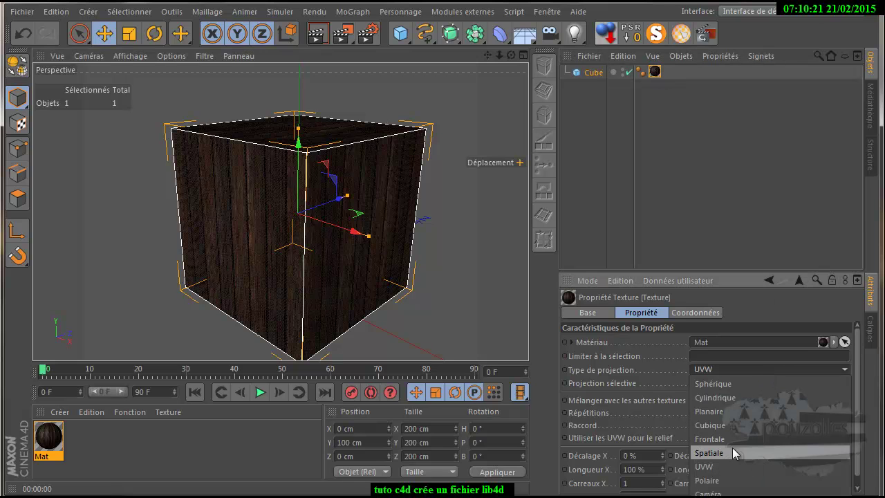
{"action": "left_click", "coordinate": [739, 425]}
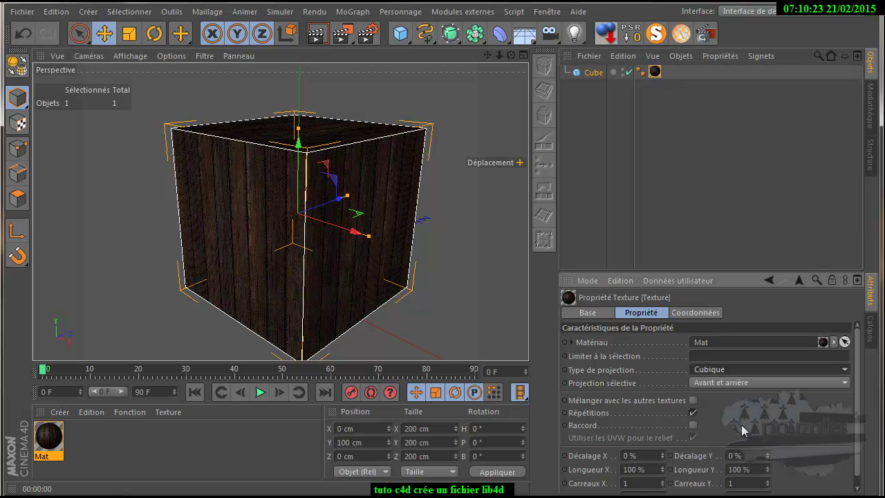
- Render the wood cube from two angles to examine its relief and specular effect
{"action": "left_click", "coordinate": [316, 41]}
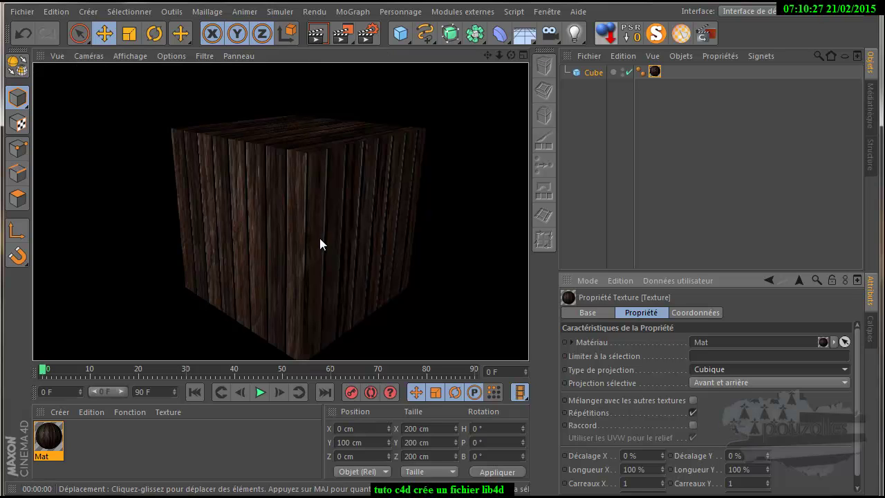
{"action": "left_click_drag", "start_coordinate": [511, 56], "coordinate": [394, 51]}
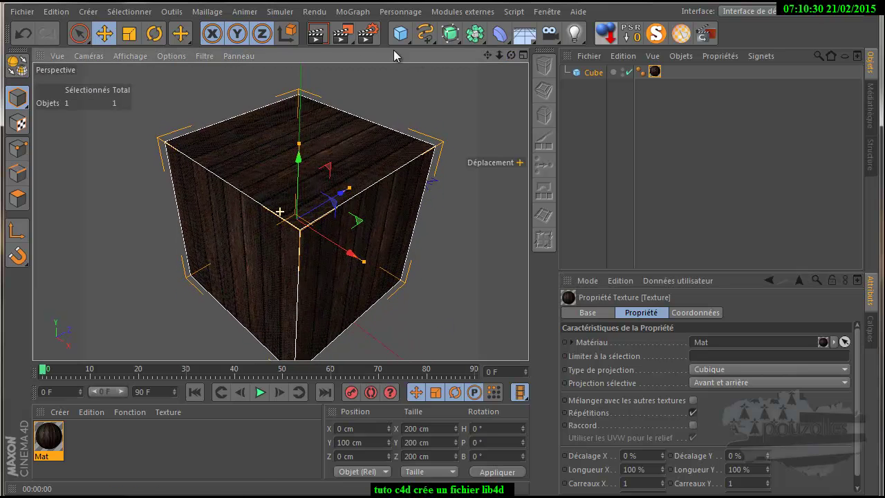
{"action": "left_click", "coordinate": [317, 33]}
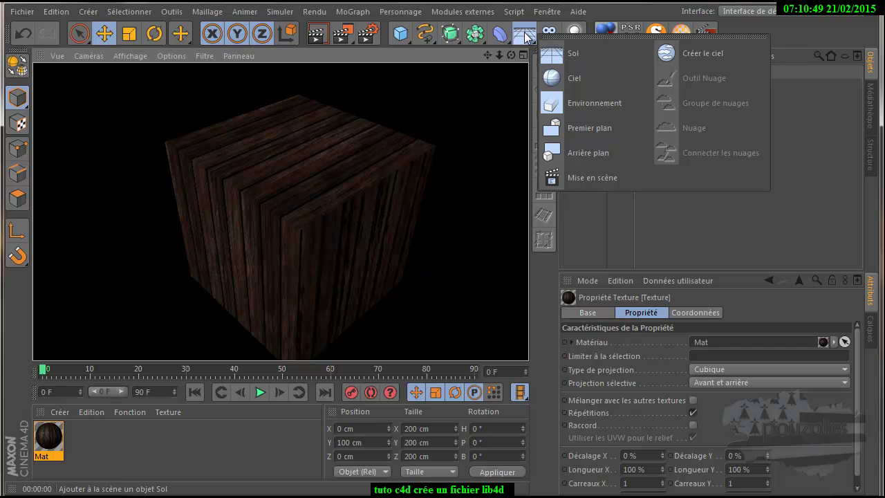
- Add a physical sky object to the scene and render the wood cube under it, including from closer up
{"action": "left_click", "coordinate": [689, 53]}
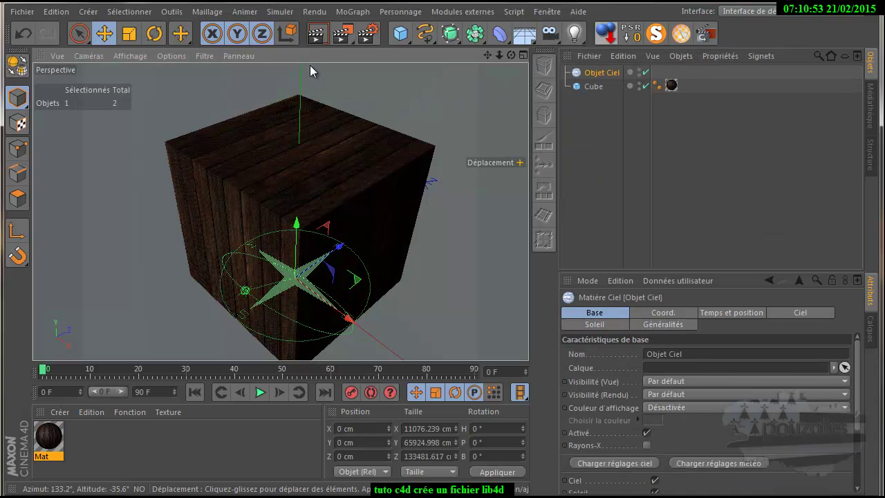
{"action": "left_click", "coordinate": [317, 38]}
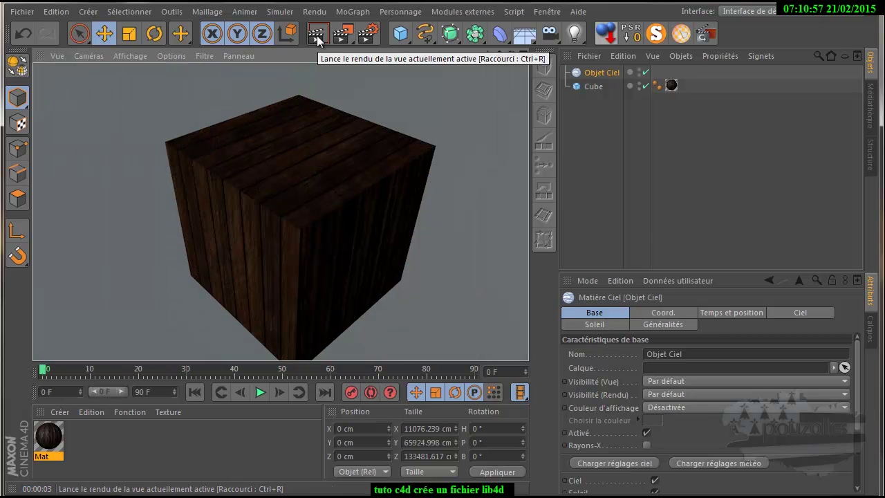
{"action": "scroll", "coordinate": [315, 271], "scroll_direction": "up", "scroll_amount": 2}
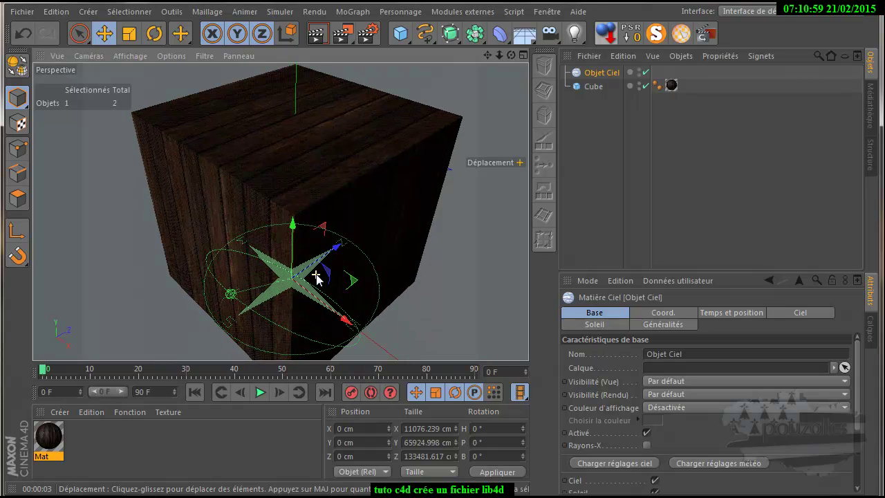
{"action": "left_click", "coordinate": [317, 38]}
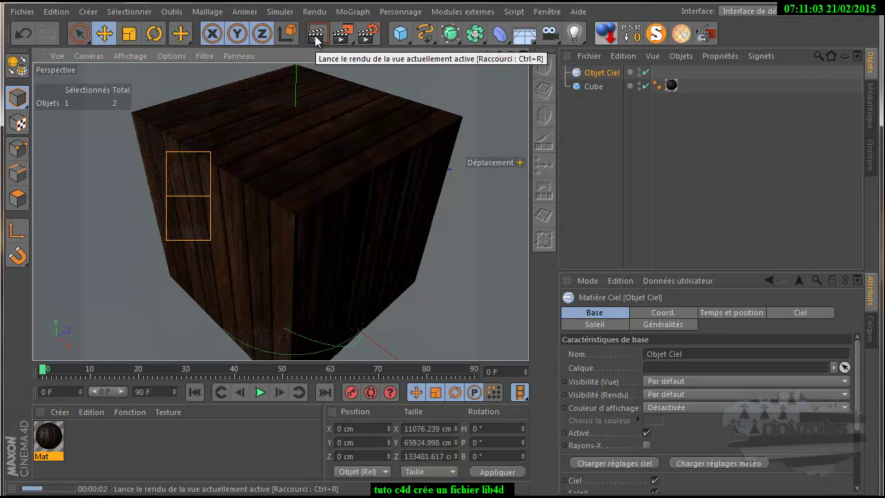
- Replace the sky object with an omni light at about X -114, Y 232, Z -136 cm and render the view
{"action": "left_click", "coordinate": [606, 72]}
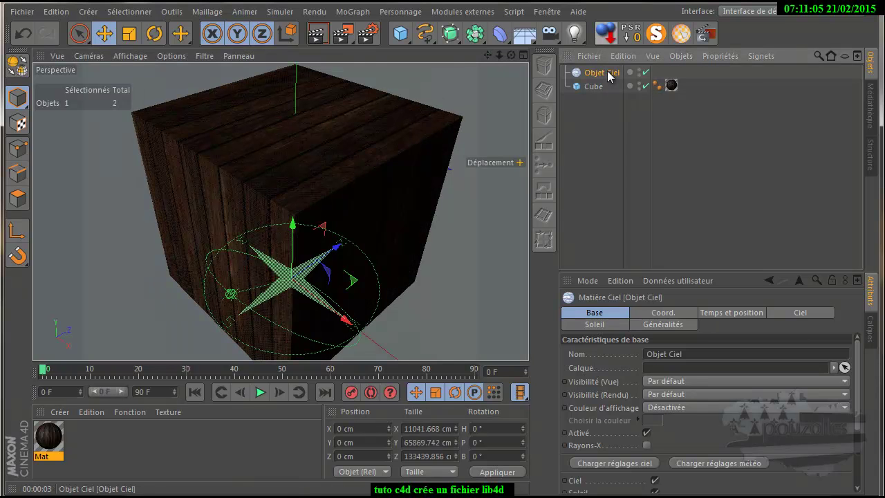
{"action": "key", "text": "Delete"}
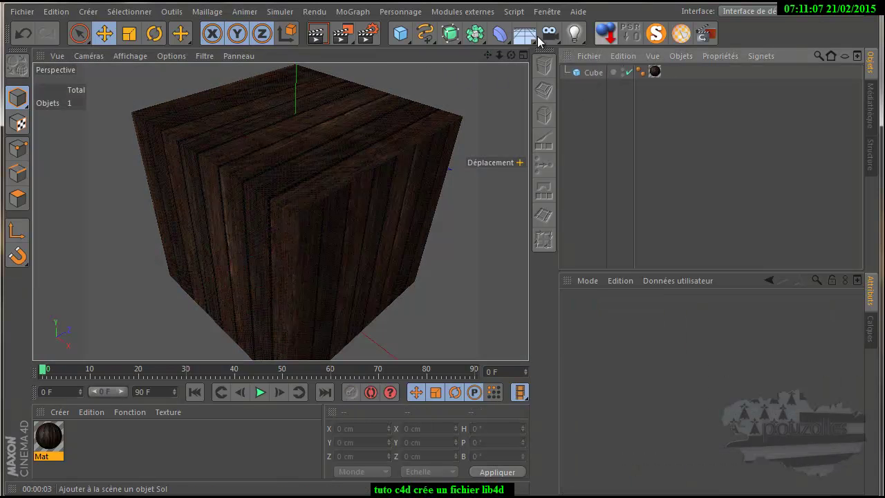
{"action": "left_click", "coordinate": [578, 38]}
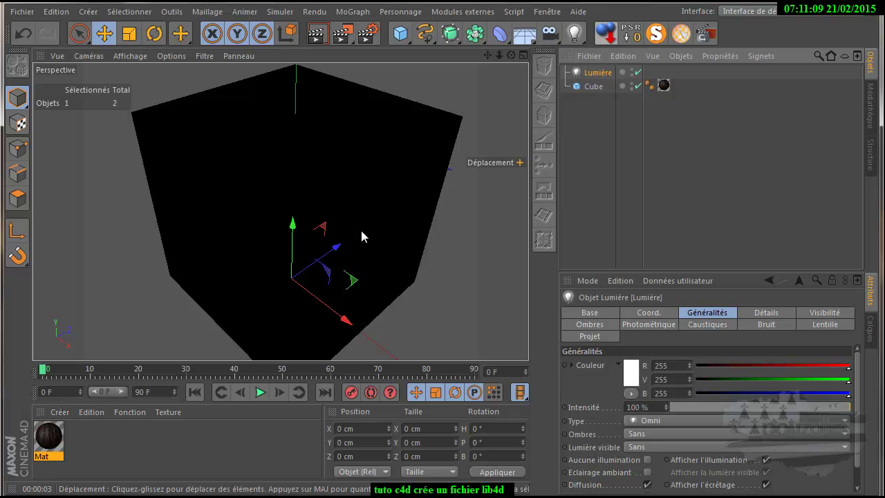
{"action": "left_click_drag", "start_coordinate": [339, 249], "coordinate": [160, 66]}
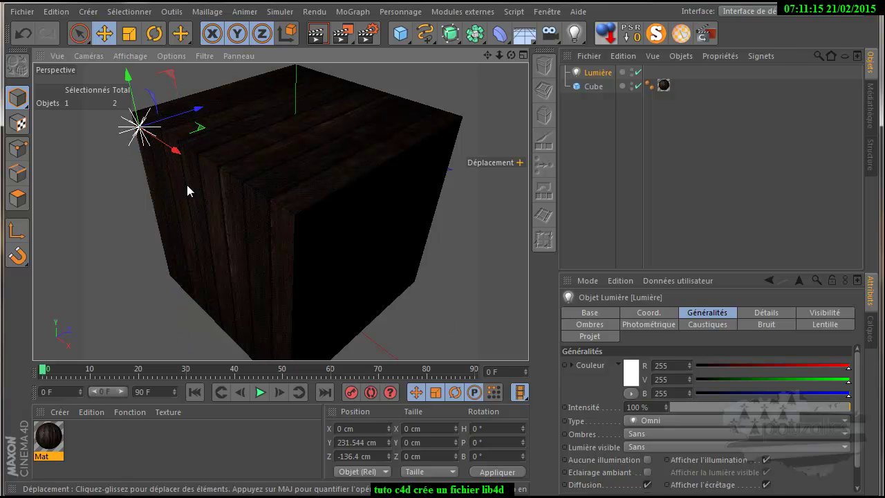
{"action": "left_click_drag", "start_coordinate": [177, 158], "coordinate": [88, 116]}
{"action": "left_click", "coordinate": [318, 33]}
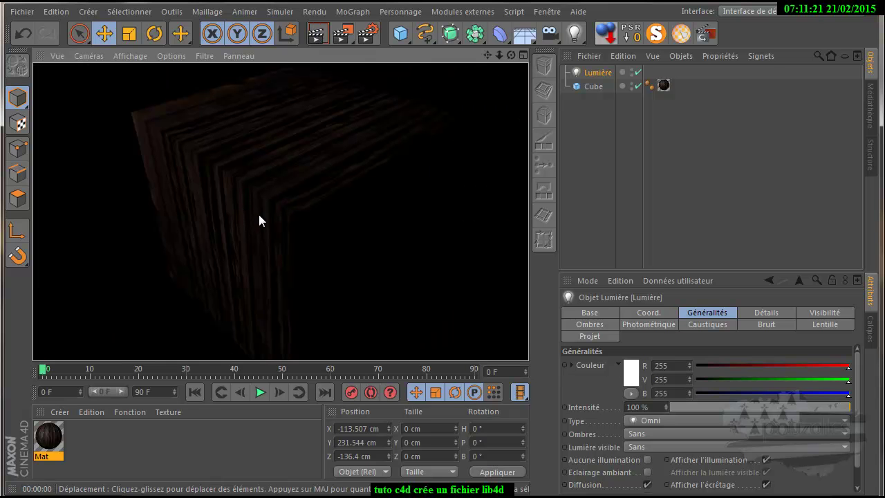
- Add a floor object (Sol) to the scene under the wood cube
{"action": "scroll", "coordinate": [256, 220], "scroll_direction": "up", "scroll_amount": 2}
{"action": "left_click_drag", "start_coordinate": [511, 54], "coordinate": [449, 315]}
{"action": "left_click", "coordinate": [520, 35]}
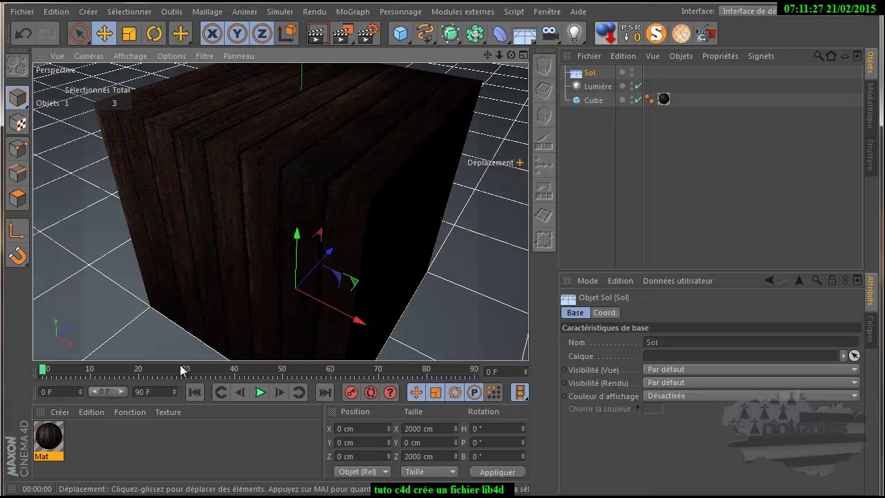
- Create a new material with a pure white colour (255, 255, 255) and apply it to the floor
{"action": "double_click", "coordinate": [95, 442]}
{"action": "double_click", "coordinate": [48, 442]}
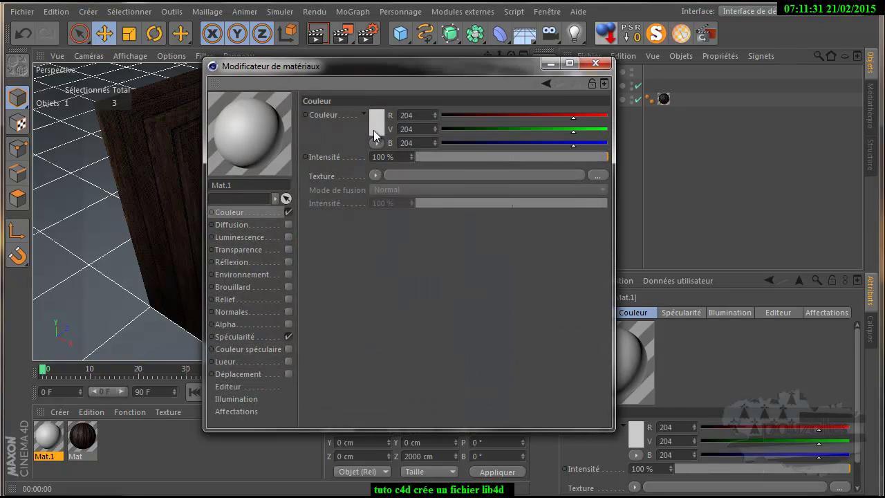
{"action": "left_click", "coordinate": [372, 131]}
{"action": "left_click_drag", "start_coordinate": [324, 109], "coordinate": [301, 78]}
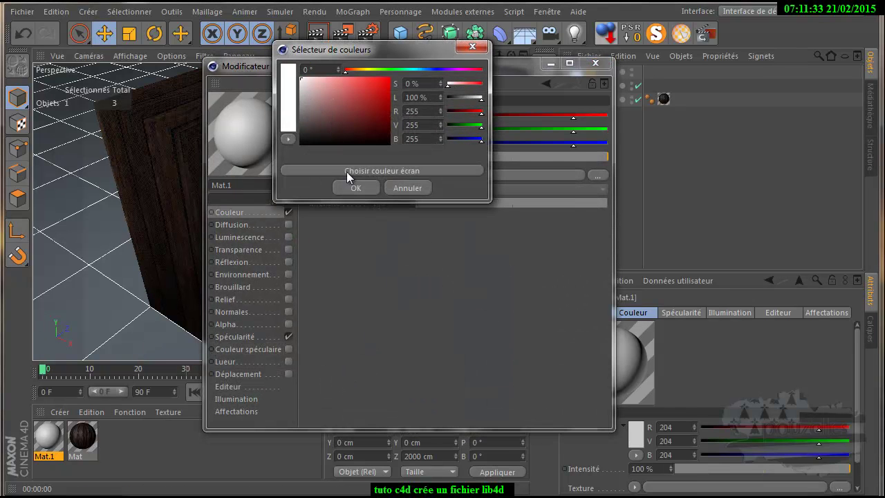
{"action": "left_click", "coordinate": [355, 187]}
{"action": "left_click", "coordinate": [594, 63]}
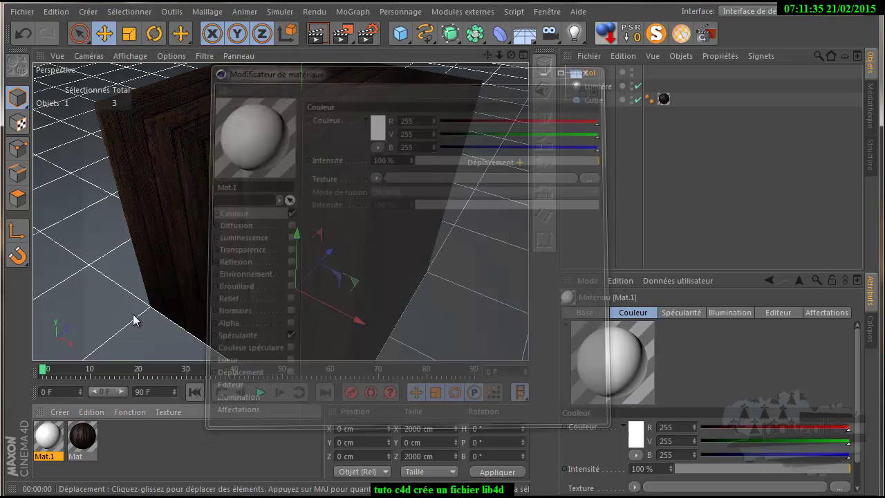
{"action": "left_click_drag", "start_coordinate": [46, 442], "coordinate": [84, 313]}
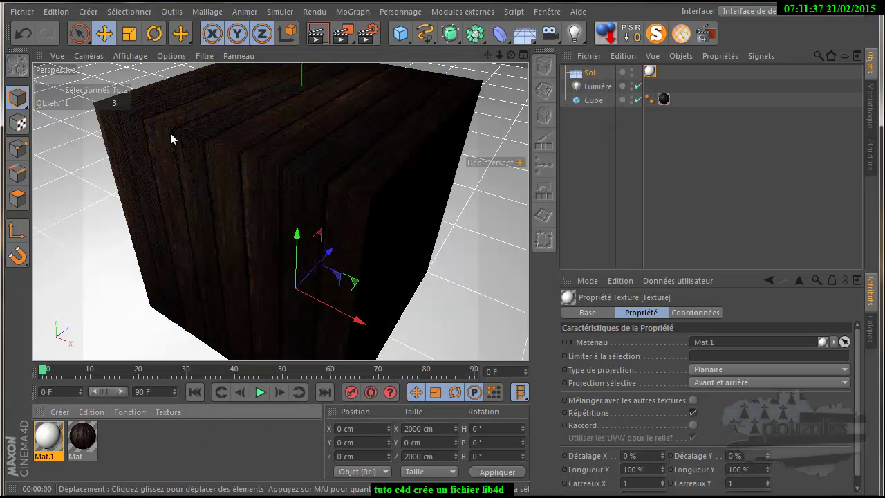
- Render the wood cube on the white floor, including from slightly closer up
{"action": "left_click", "coordinate": [316, 36]}
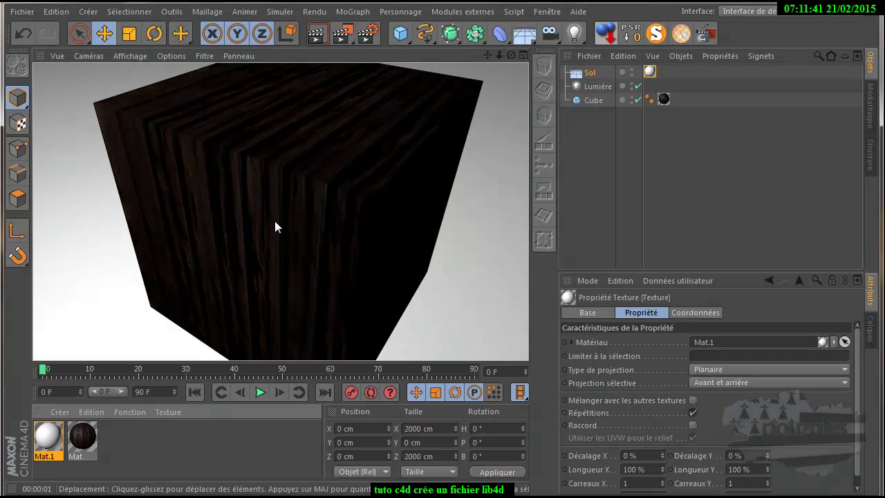
{"action": "scroll", "coordinate": [271, 222], "scroll_direction": "up", "scroll_amount": 1}
{"action": "left_click", "coordinate": [315, 36]}
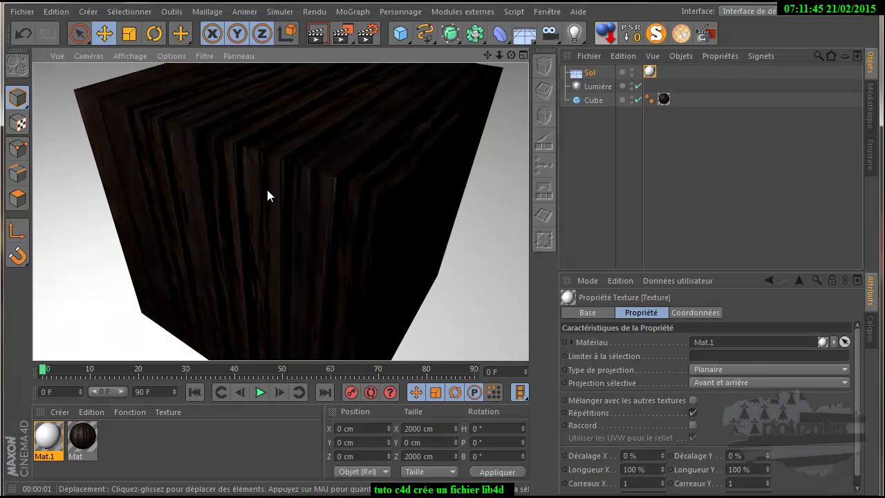
- Set the Normales channel intensity of the wood material Mat to 20 %
{"action": "double_click", "coordinate": [82, 434]}
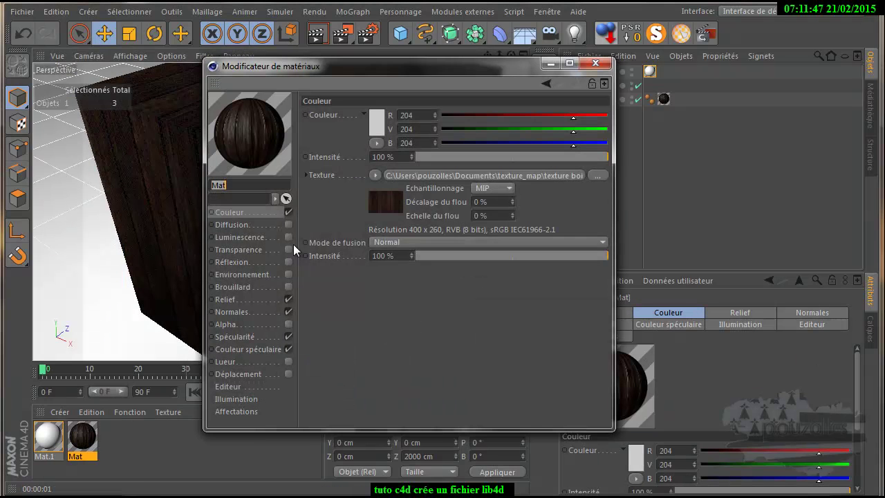
{"action": "left_click", "coordinate": [235, 311]}
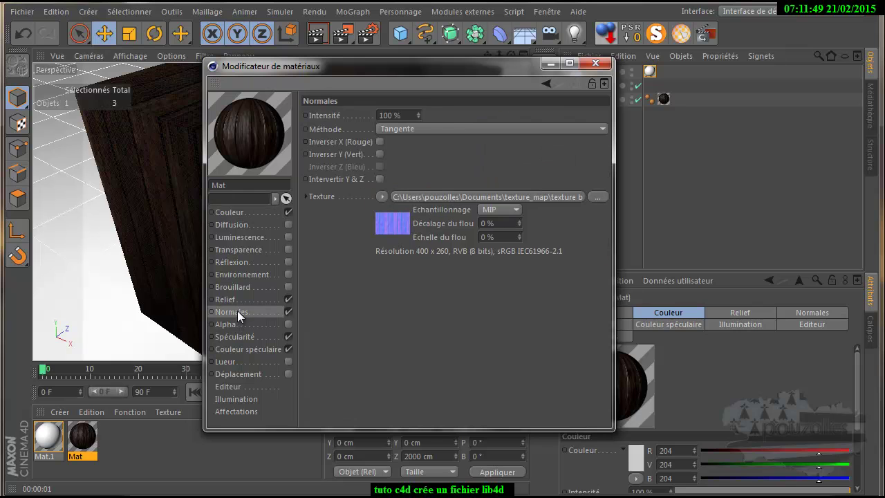
{"action": "left_click", "coordinate": [403, 114]}
{"action": "type", "text": "20"}
{"action": "key", "text": "Return"}
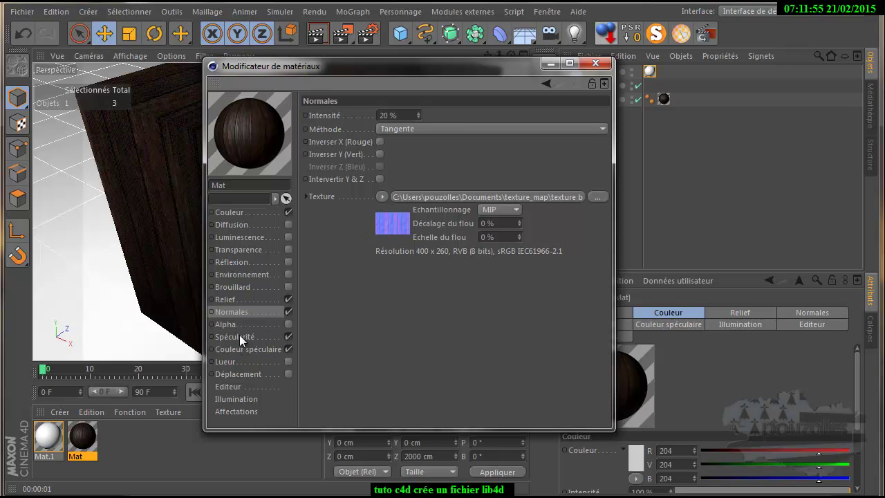
- Check the wood material's Relief channel settings and render the cube with the reduced normal intensity
{"action": "left_click", "coordinate": [237, 299]}
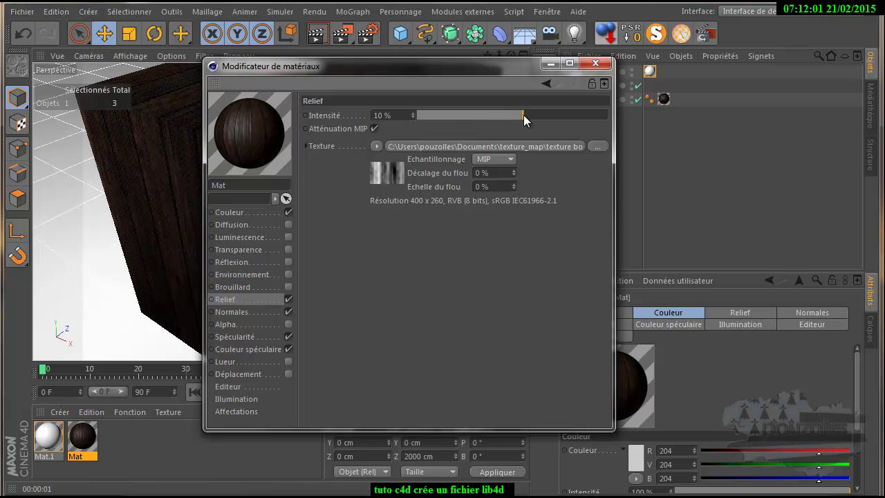
{"action": "left_click", "coordinate": [595, 63]}
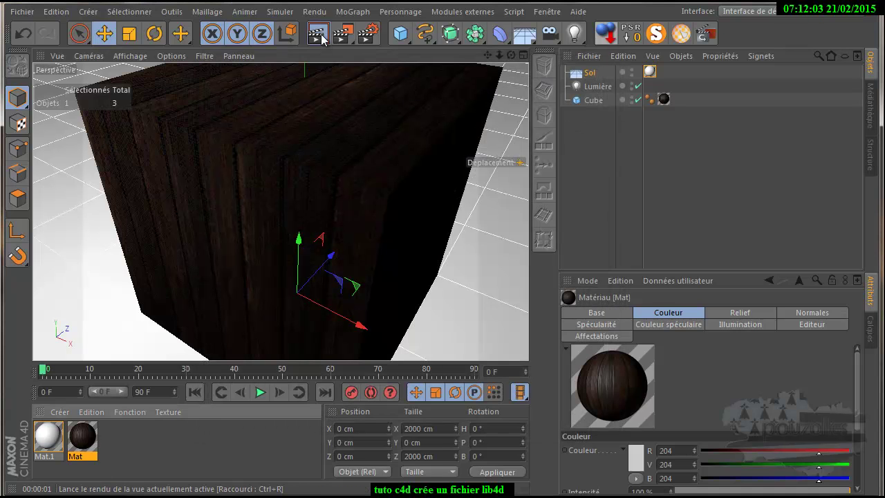
{"action": "left_click", "coordinate": [320, 36]}
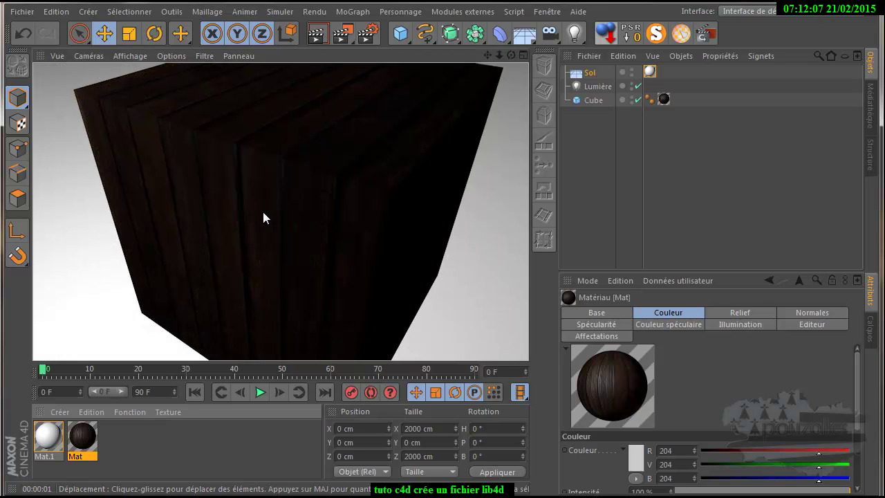
- Move the light along Z to about -231 cm, in front of the cube, and render the view
{"action": "scroll", "coordinate": [261, 213], "scroll_direction": "down", "scroll_amount": 2}
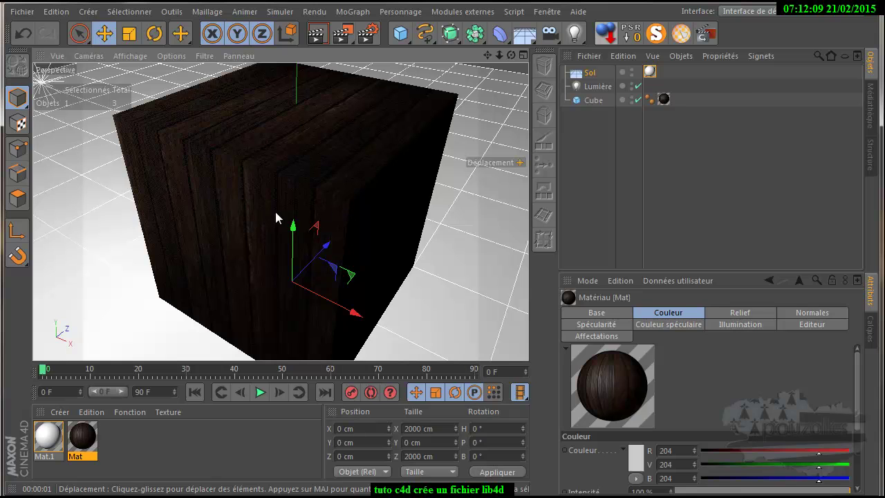
{"action": "left_click", "coordinate": [593, 86]}
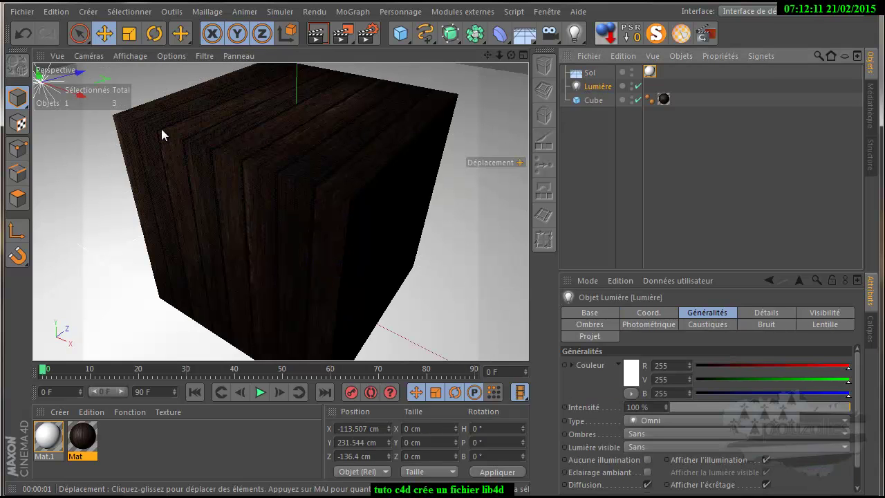
{"action": "left_click_drag", "start_coordinate": [81, 70], "coordinate": [441, 318]}
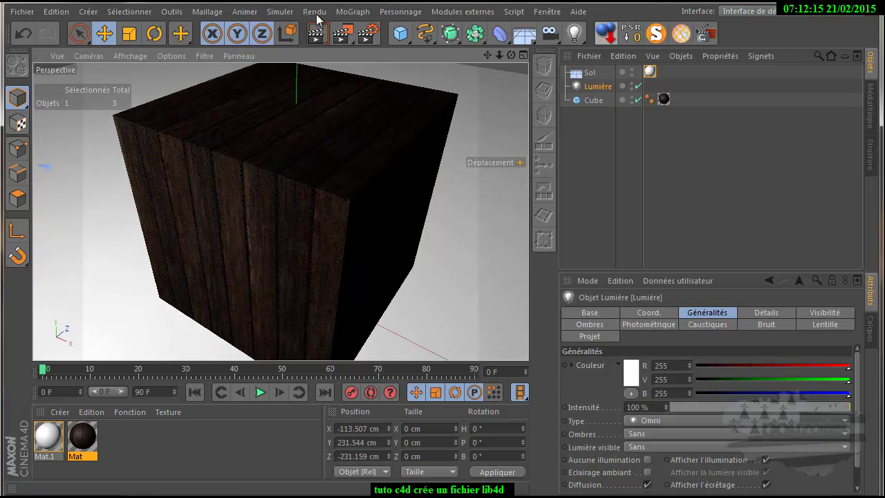
{"action": "left_click", "coordinate": [316, 34]}
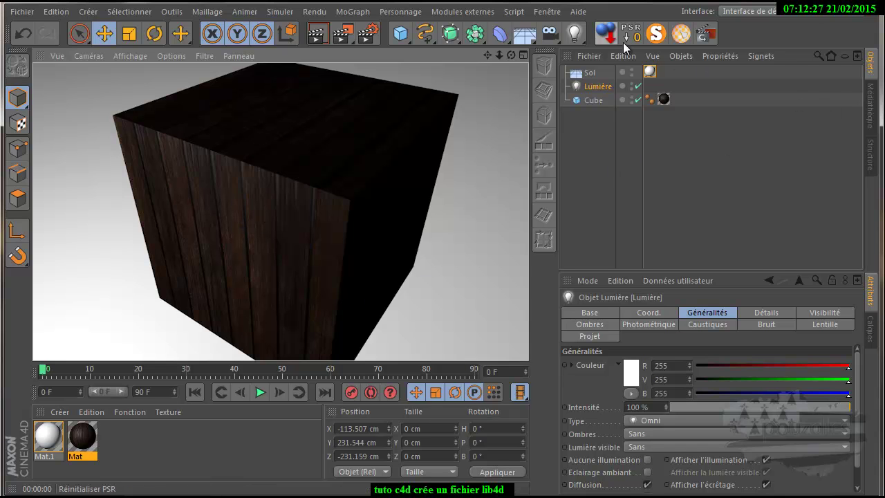
{"action": "left_click", "coordinate": [869, 107]}
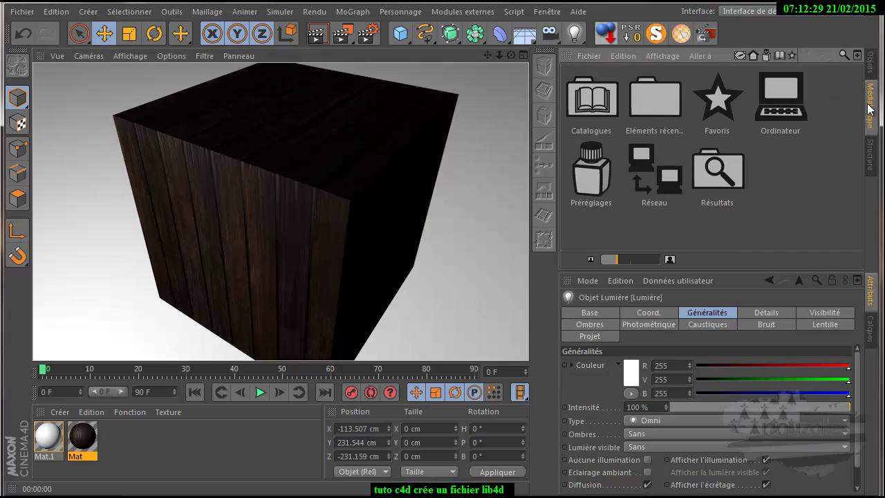
{"action": "double_click", "coordinate": [599, 175]}
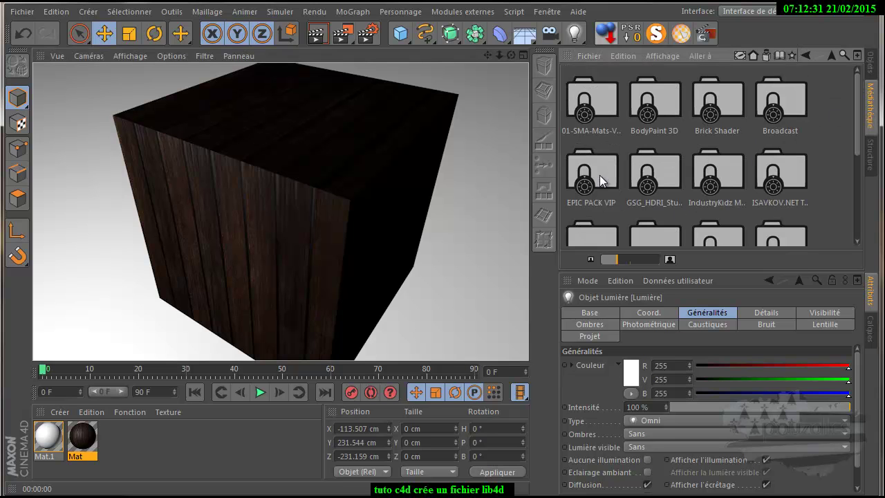
{"action": "left_click", "coordinate": [591, 56]}
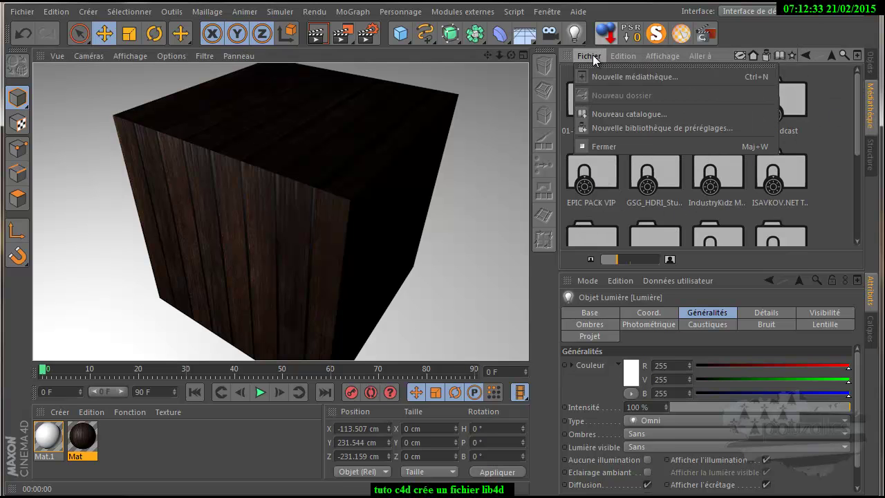
{"action": "left_click", "coordinate": [704, 127]}
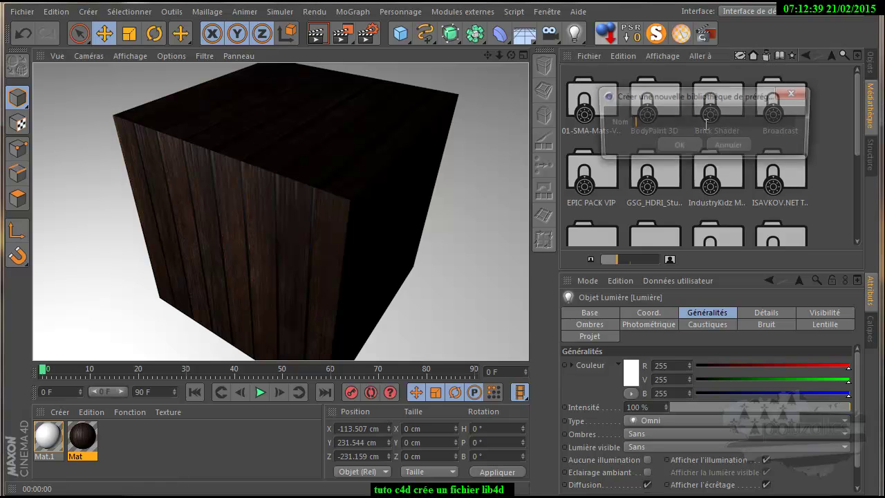
{"action": "left_click", "coordinate": [679, 145]}
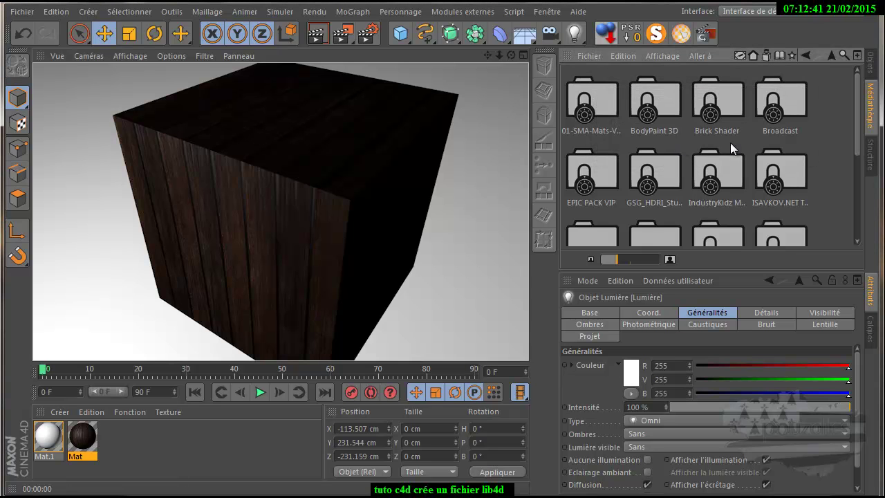
{"action": "mouse_move", "coordinate": [853, 135]}
{"action": "left_mouse_down"}
{"action": "mouse_move", "coordinate": [852, 208]}
{"action": "mouse_move", "coordinate": [850, 123]}
{"action": "left_mouse_up"}
- Switch to the Cinema 4D scene with the stone floor and locate the tuto library at the media library's top level
{"action": "key", "text": "alt+Tab"}
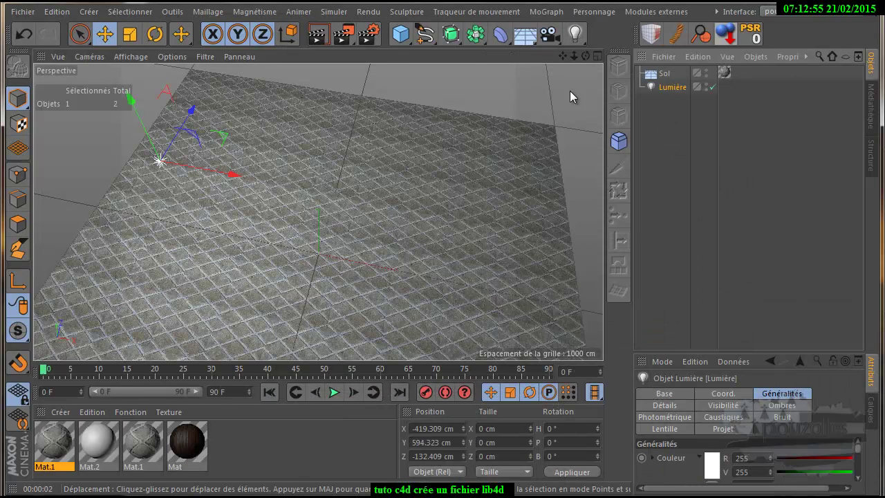
{"action": "left_click", "coordinate": [870, 105]}
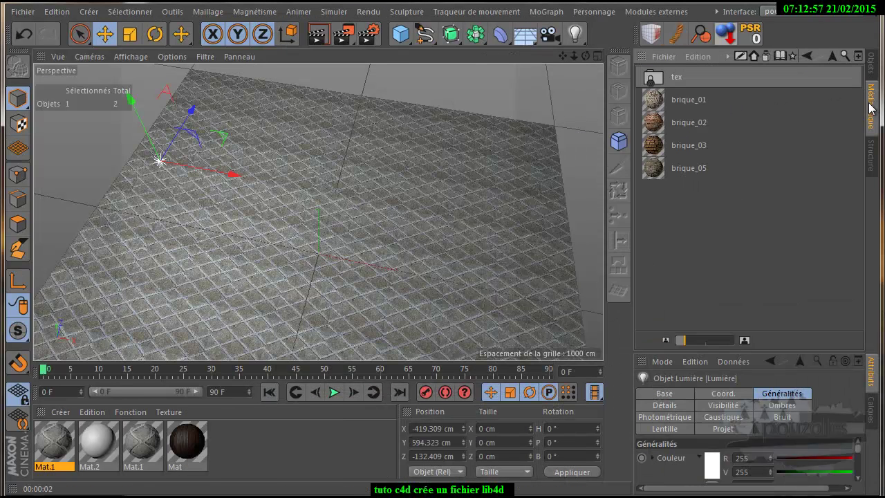
{"action": "left_click", "coordinate": [833, 55]}
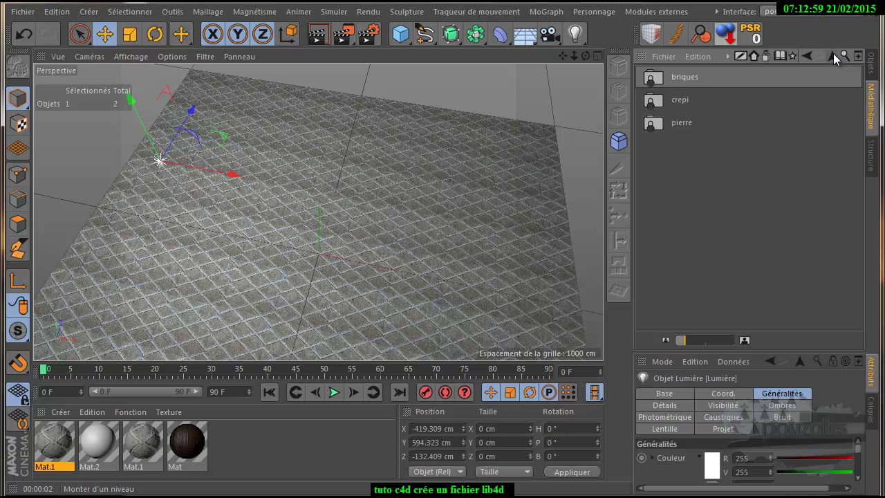
{"action": "left_click", "coordinate": [832, 55]}
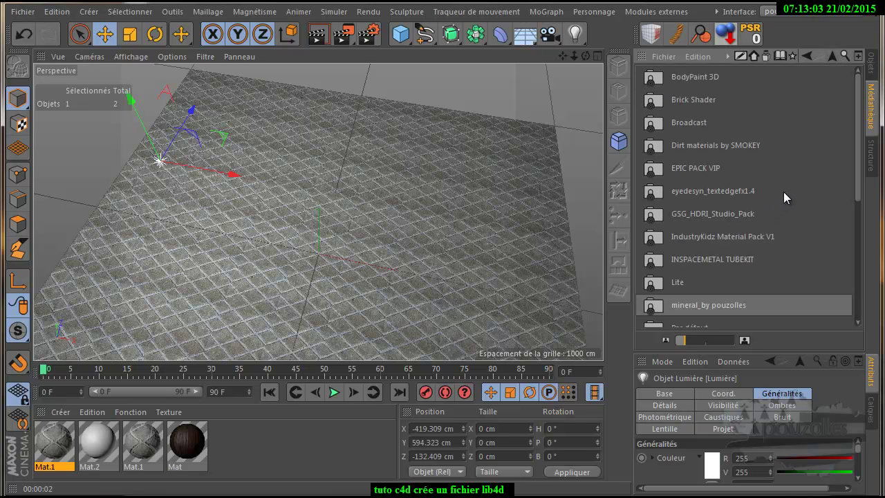
{"action": "scroll", "coordinate": [783, 196], "scroll_direction": "down", "scroll_amount": 3}
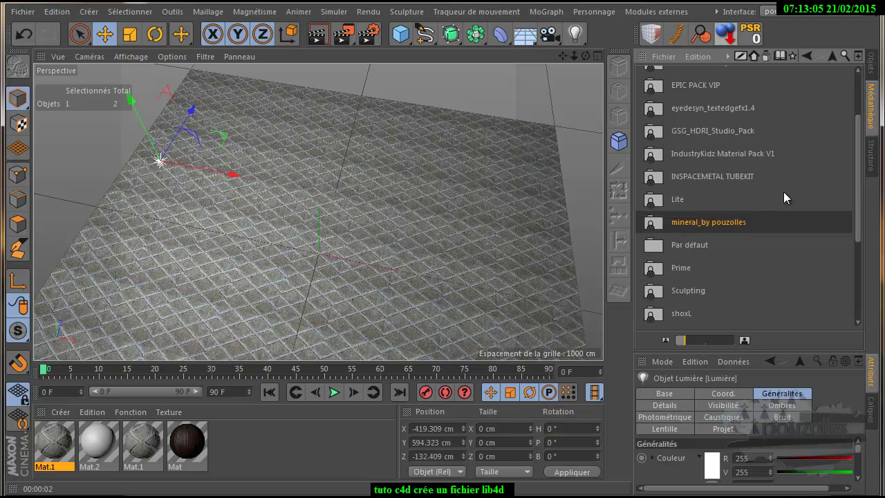
{"action": "scroll", "coordinate": [783, 193], "scroll_direction": "down", "scroll_amount": 6}
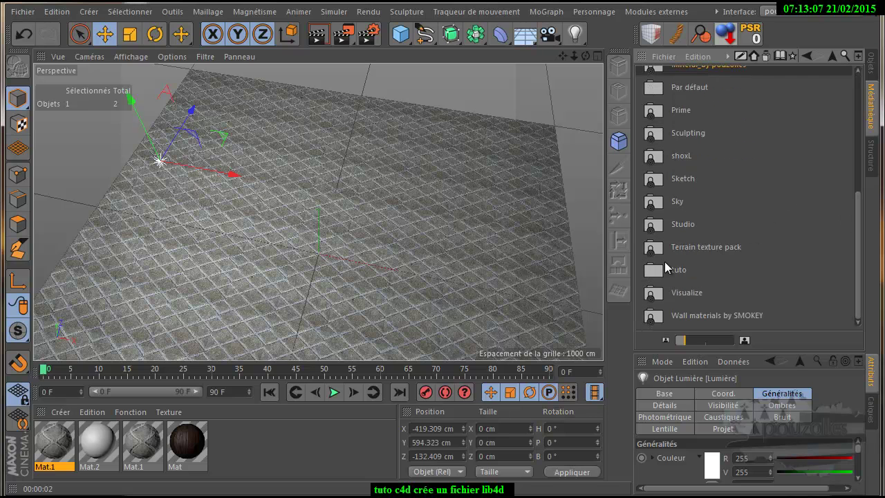
- Make the tuto library read-only, turn read-only off again, and check the library's contents
{"action": "left_click", "coordinate": [658, 270]}
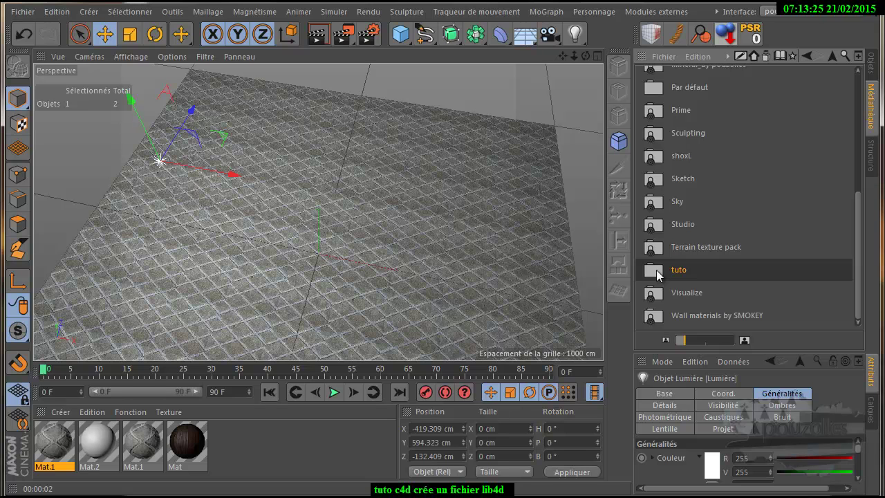
{"action": "right_click", "coordinate": [656, 272]}
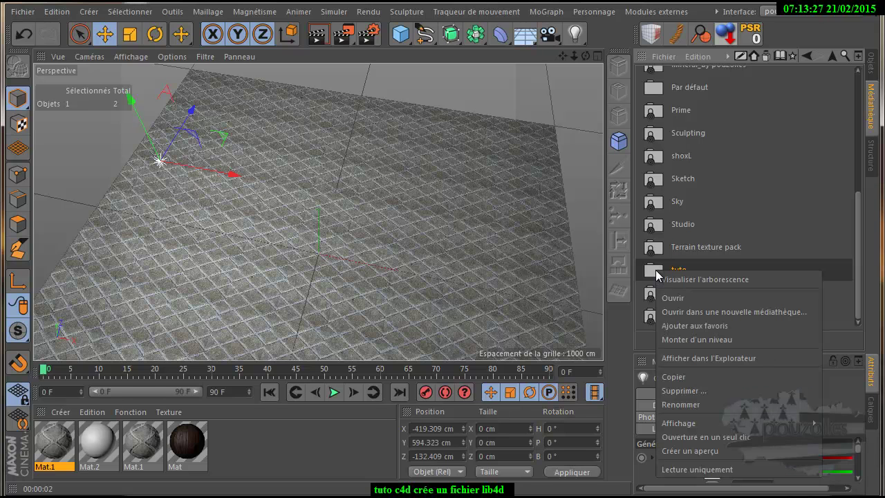
{"action": "left_click", "coordinate": [678, 469]}
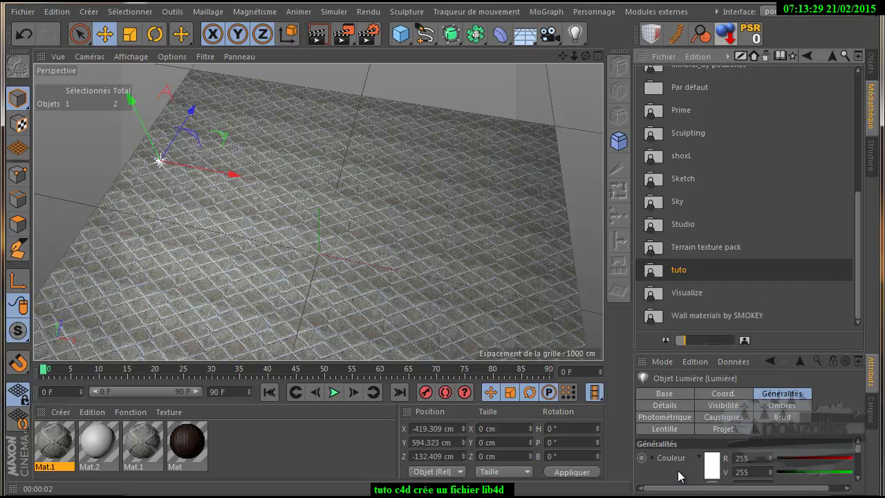
{"action": "right_click", "coordinate": [656, 274]}
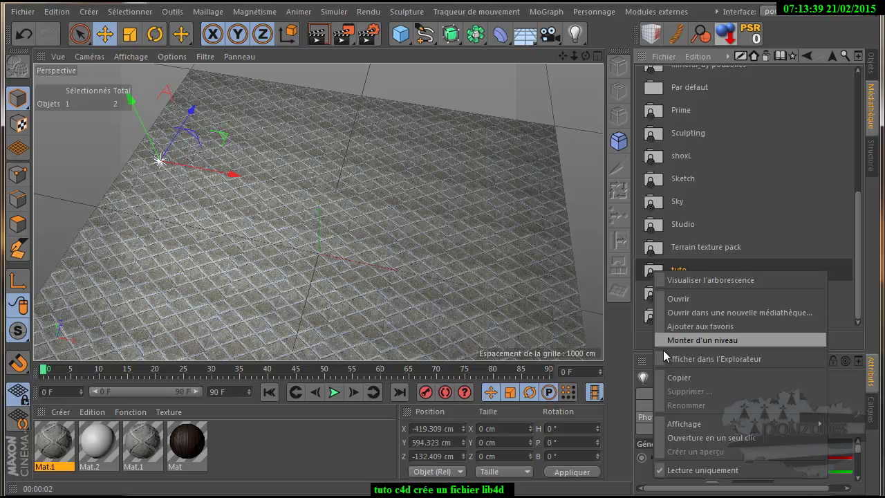
{"action": "left_click", "coordinate": [687, 471]}
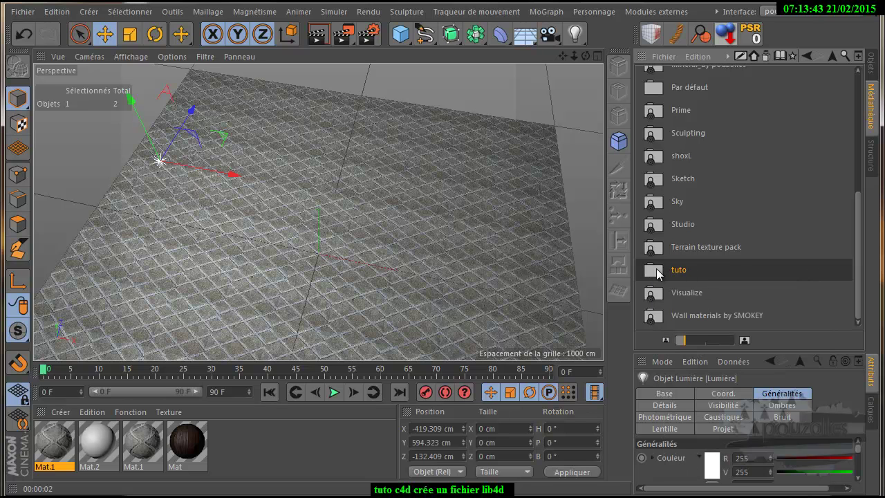
{"action": "double_click", "coordinate": [657, 272]}
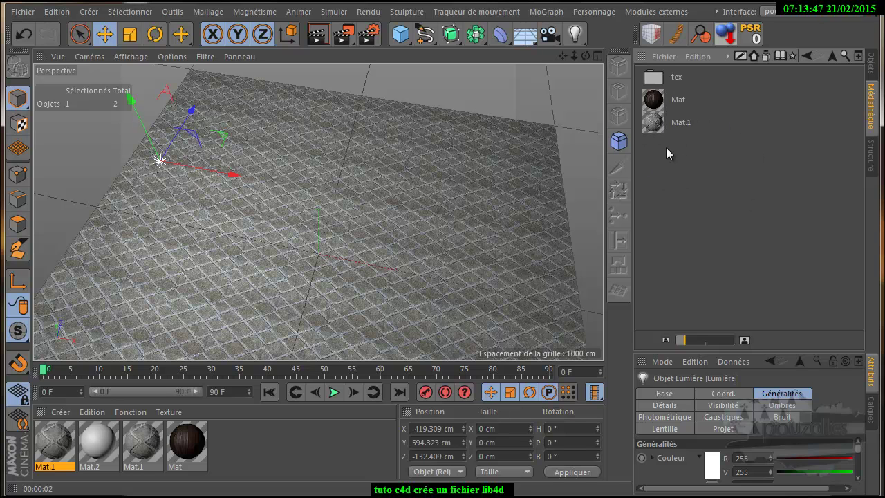
{"action": "left_click", "coordinate": [835, 56]}
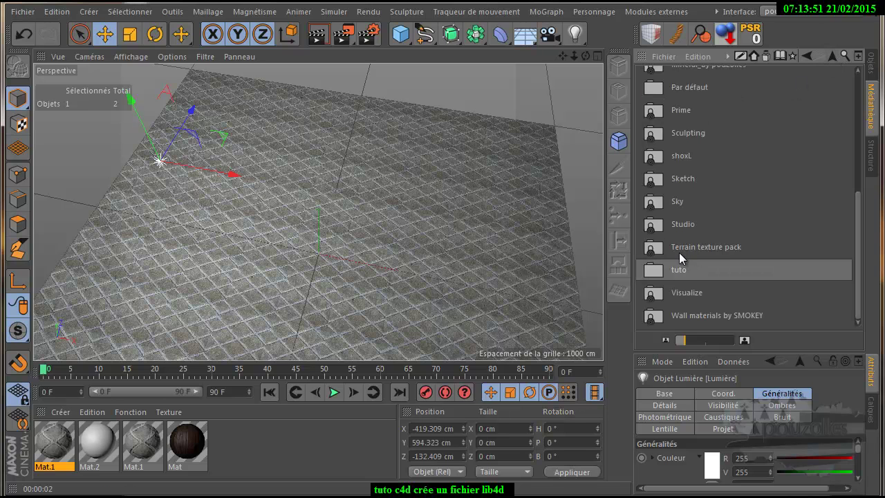
- Show the tuto library in Windows Explorer and copy its tuto.lib4d file
{"action": "left_click", "coordinate": [655, 272]}
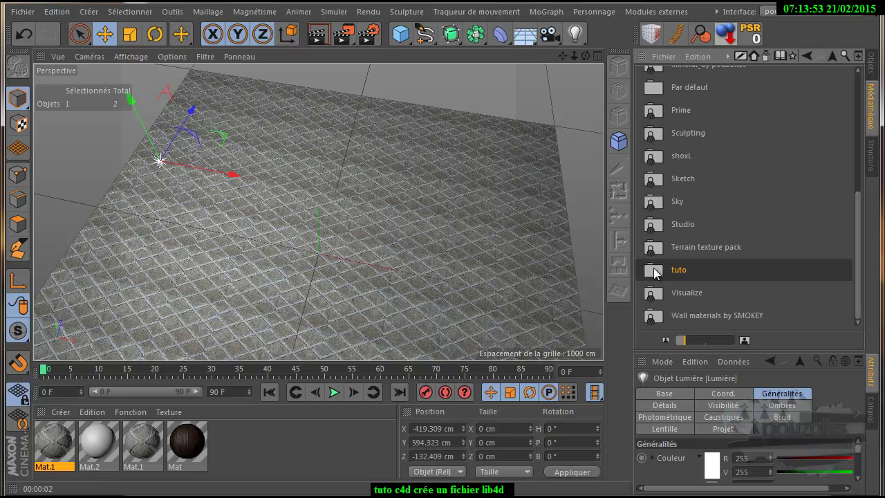
{"action": "right_click", "coordinate": [655, 273]}
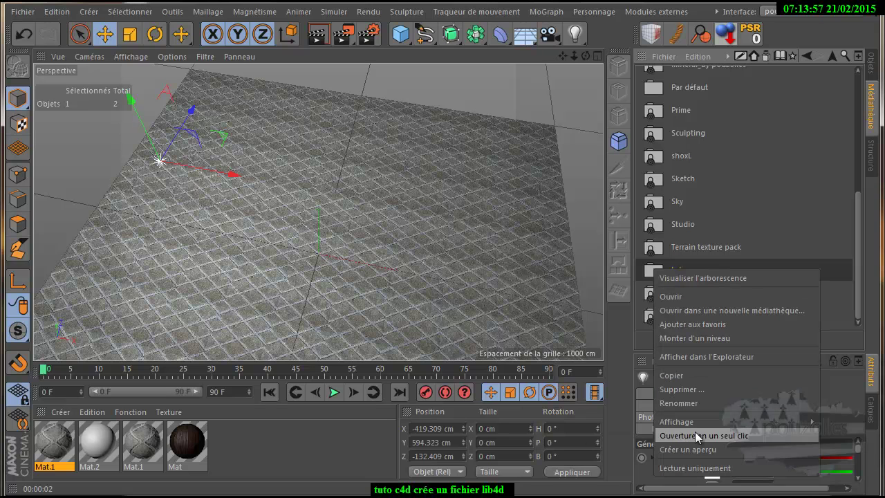
{"action": "left_click", "coordinate": [730, 358]}
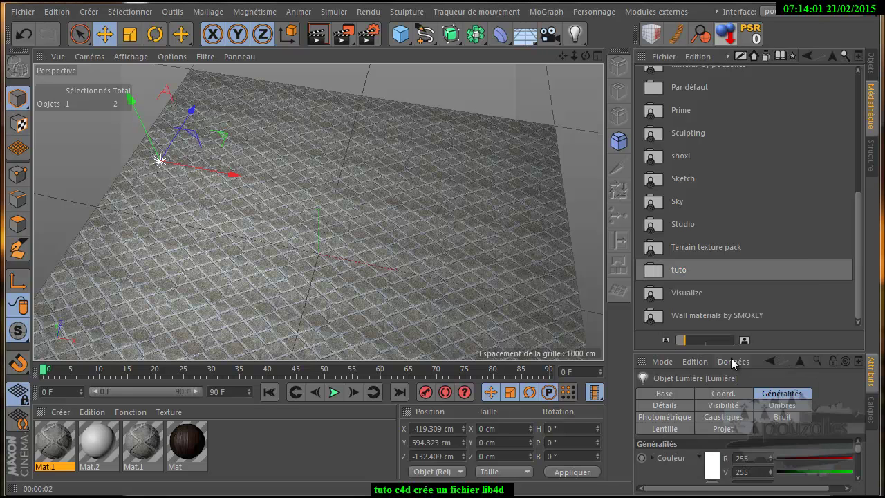
{"action": "left_click_drag", "start_coordinate": [574, 61], "coordinate": [475, 2]}
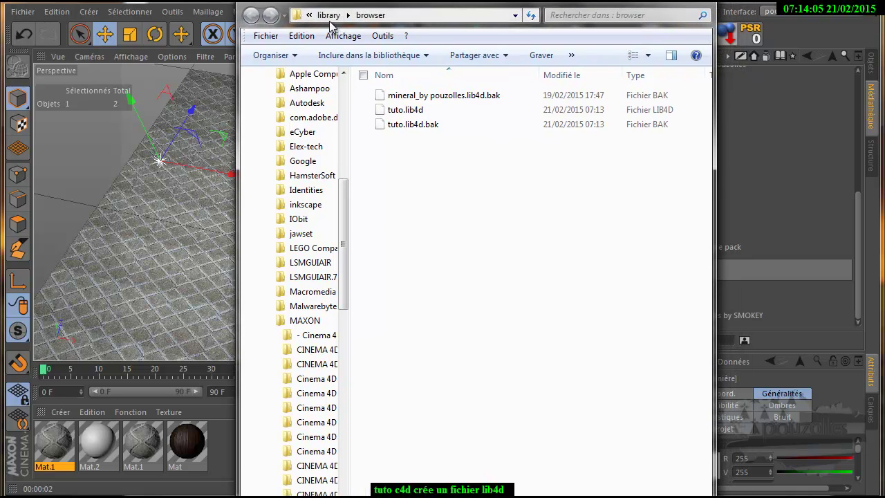
{"action": "left_click", "coordinate": [406, 113]}
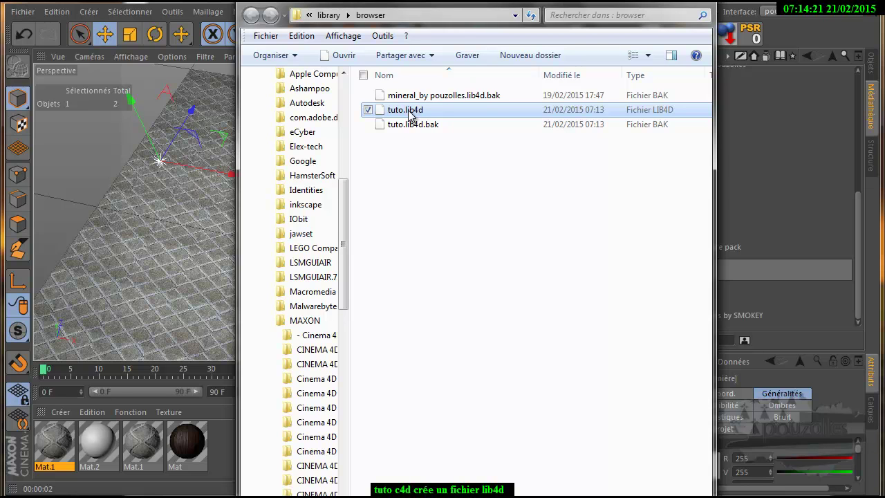
{"action": "right_click", "coordinate": [410, 116]}
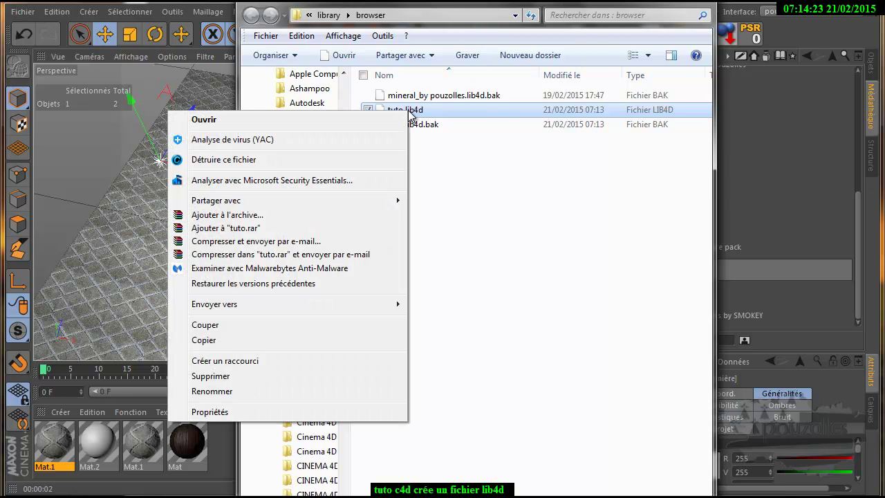
{"action": "left_click", "coordinate": [253, 339]}
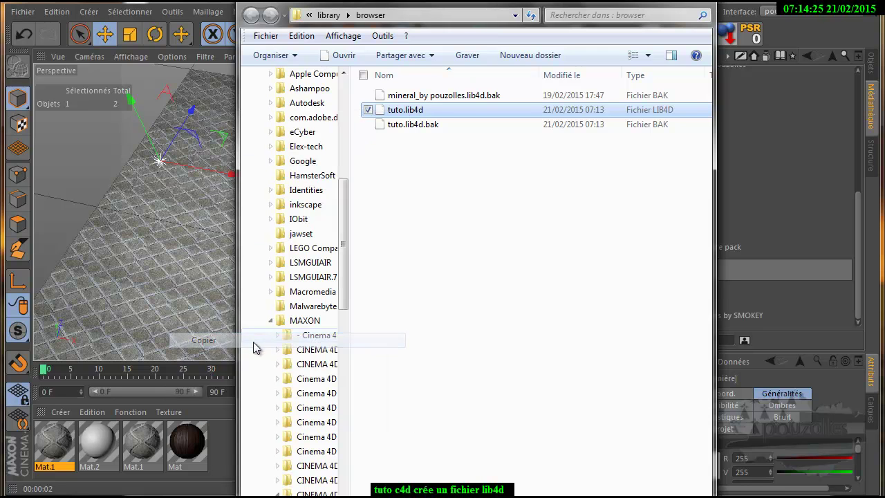
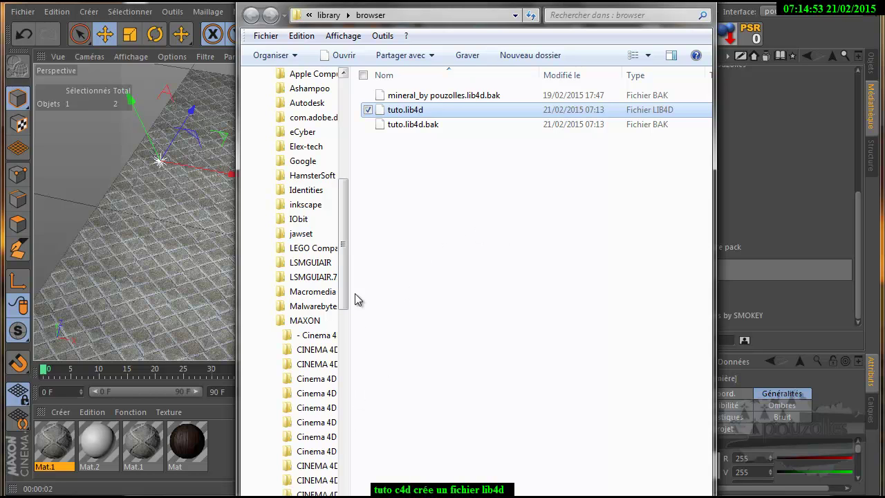
- Look through the Cinema 4D R16 preference folders and the parent MAXON folder in Explorer
{"action": "left_click_drag", "start_coordinate": [347, 286], "coordinate": [350, 337]}
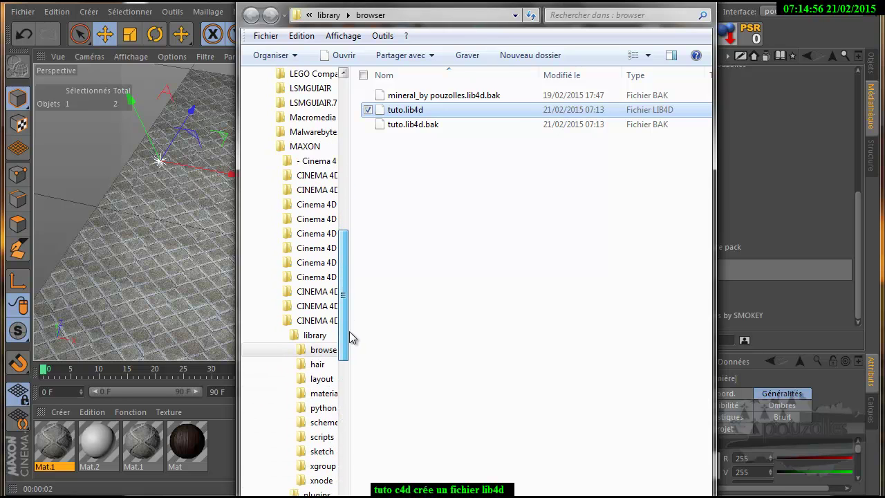
{"action": "left_click", "coordinate": [306, 321]}
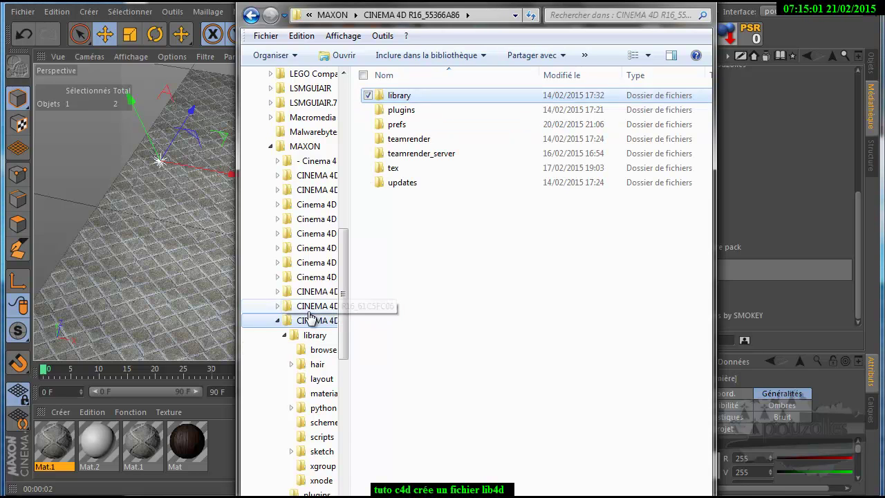
{"action": "left_click", "coordinate": [312, 309]}
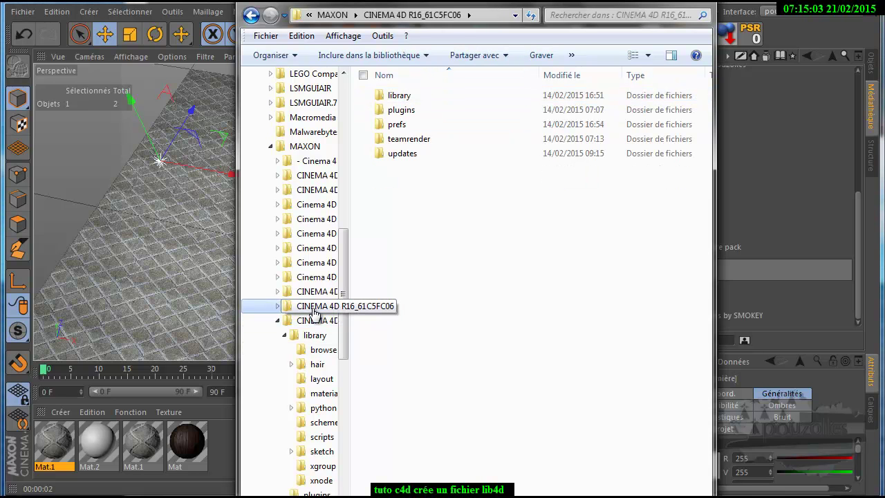
{"action": "left_click", "coordinate": [318, 292]}
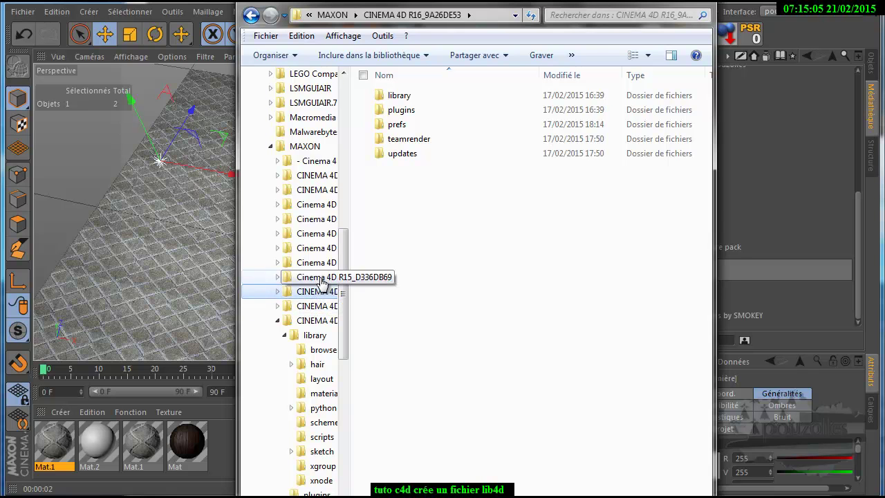
{"action": "left_click", "coordinate": [305, 147]}
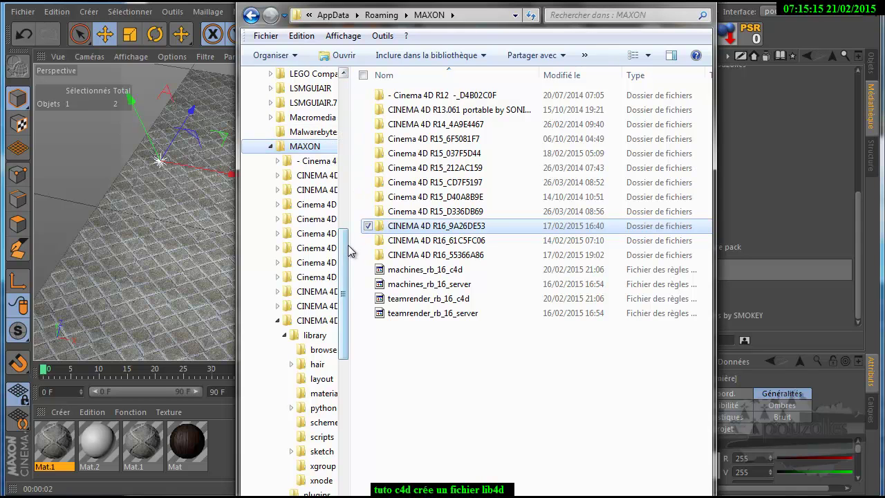
{"action": "left_click_drag", "start_coordinate": [343, 252], "coordinate": [371, 89]}
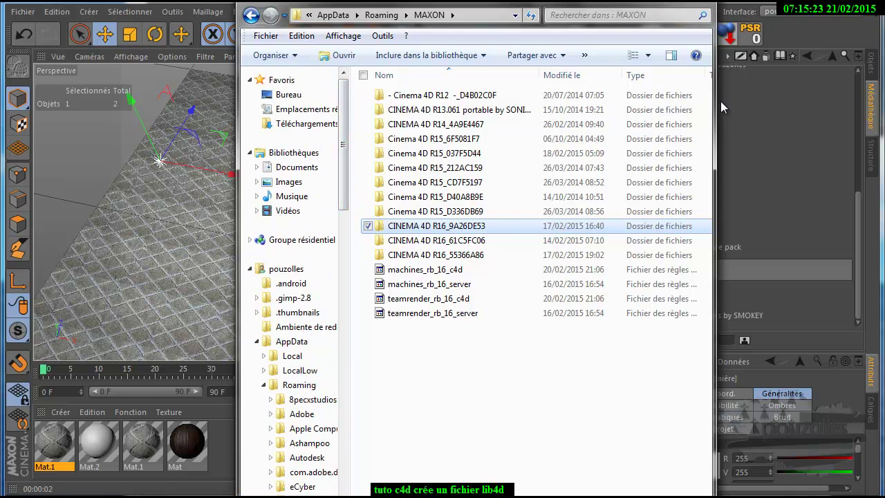
- Return to the library's browser folder and select tuto.lib4d
{"action": "left_click", "coordinate": [252, 15]}
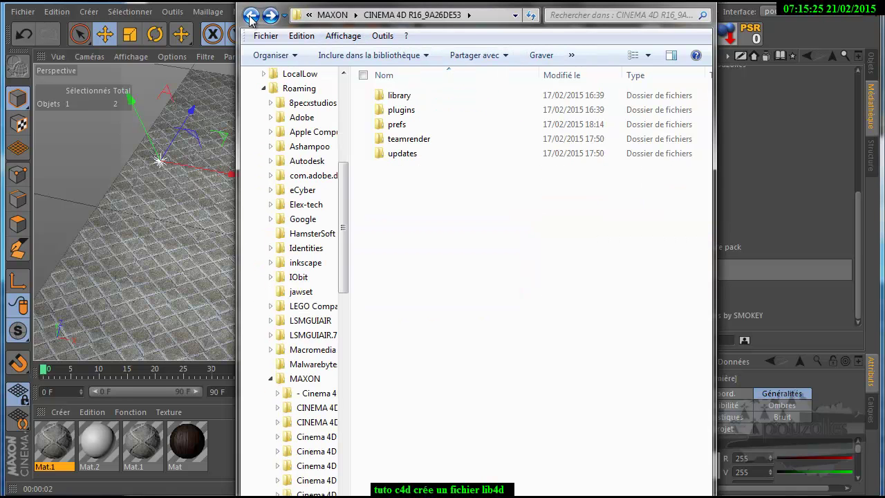
{"action": "left_click", "coordinate": [251, 15]}
{"action": "left_click", "coordinate": [251, 17]}
{"action": "left_click", "coordinate": [251, 17]}
{"action": "left_click", "coordinate": [405, 112]}
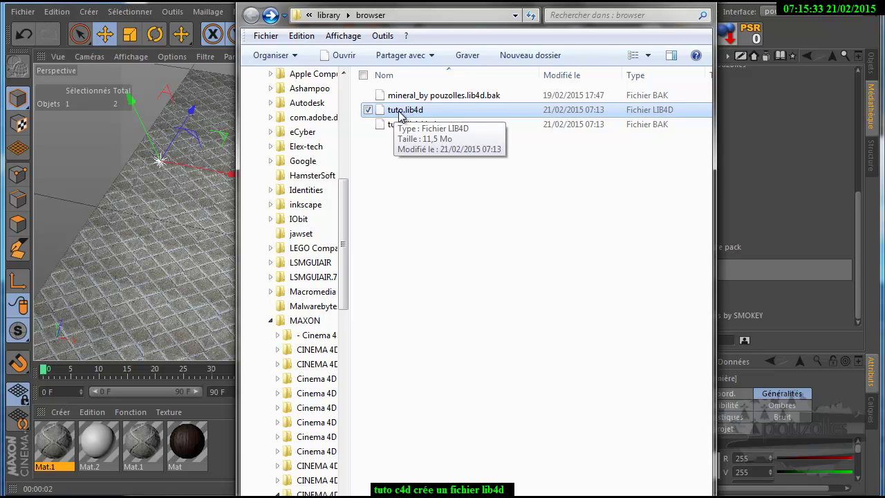
- Close Explorer and lock the tuto library in Cinema 4D as read-only
{"action": "left_click", "coordinate": [706, 4]}
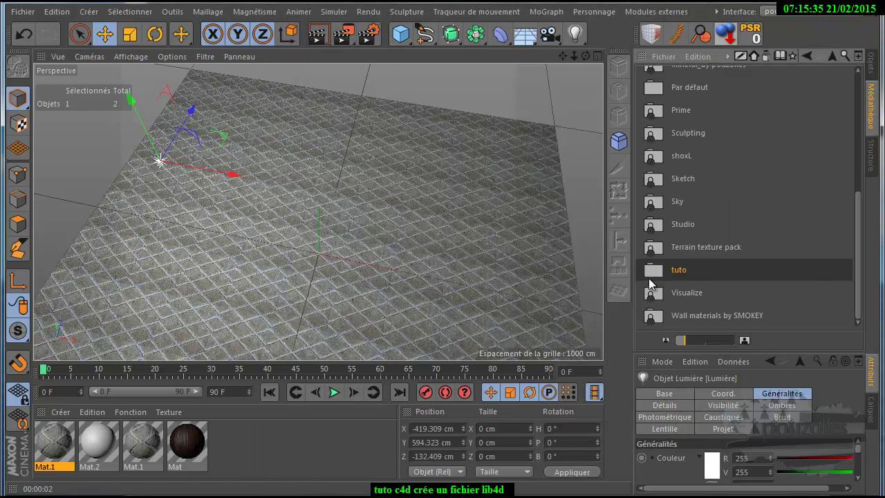
{"action": "right_click", "coordinate": [655, 274]}
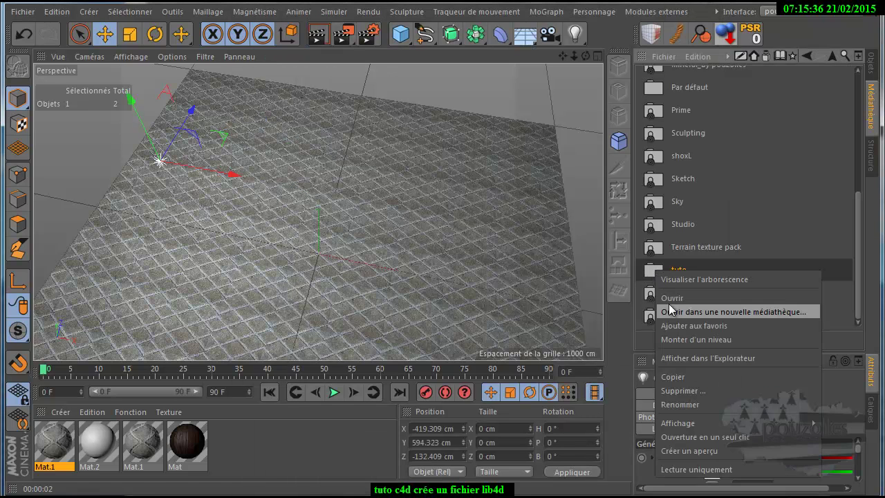
{"action": "left_click", "coordinate": [691, 469]}
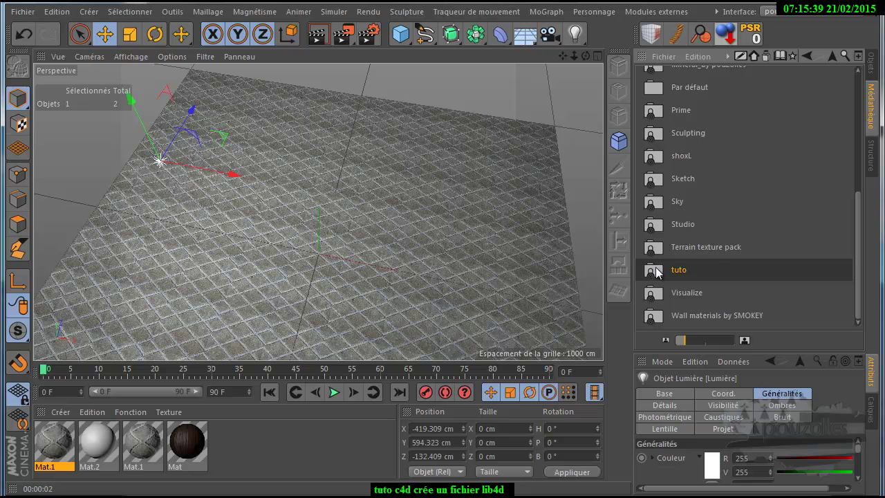